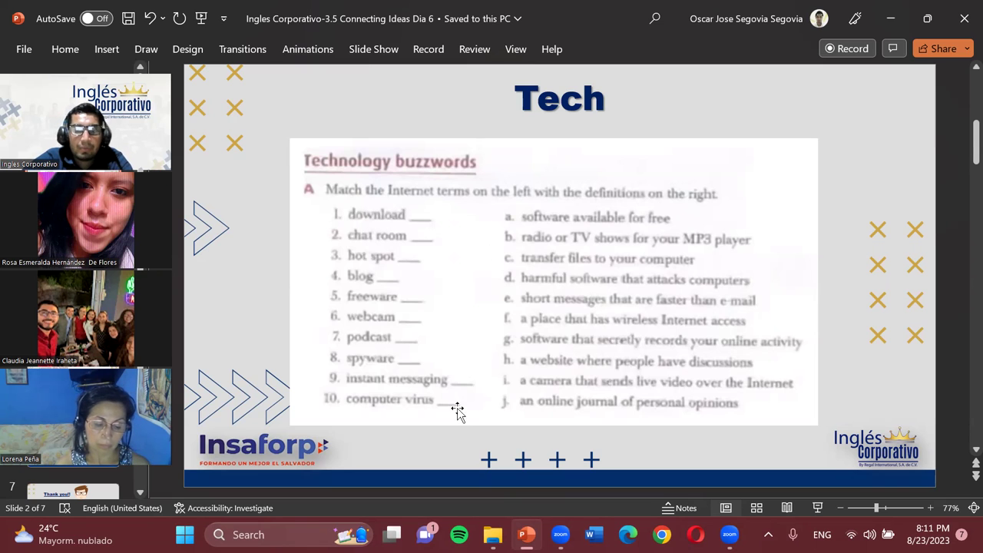
Step: Add a text box reading 'c' on the download blank and set the letter to 16 point
click(107, 49)
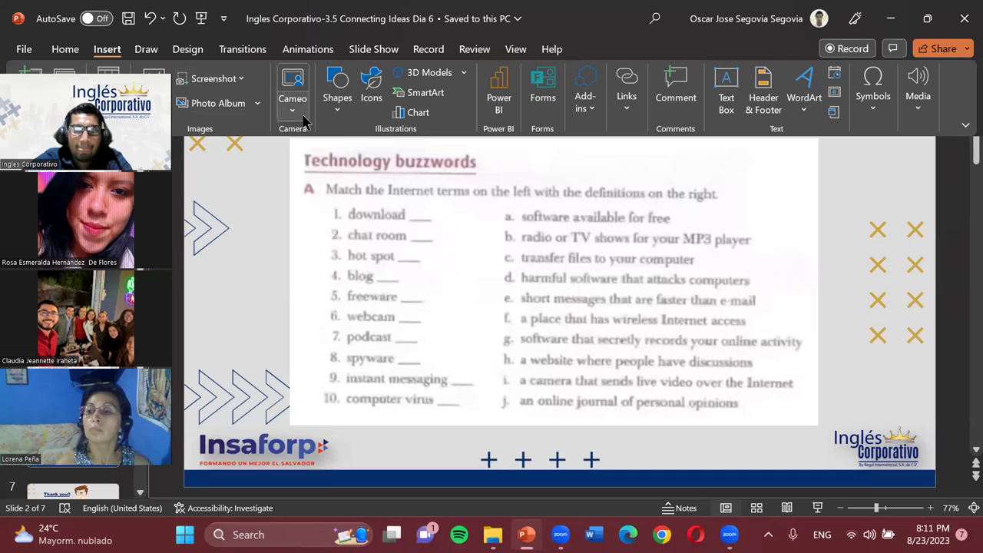
click(339, 113)
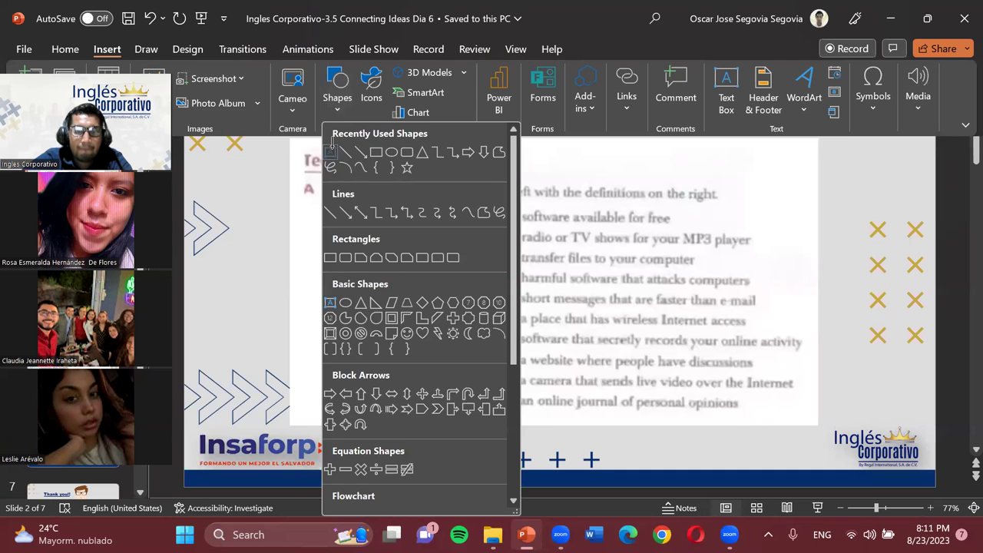
click(331, 151)
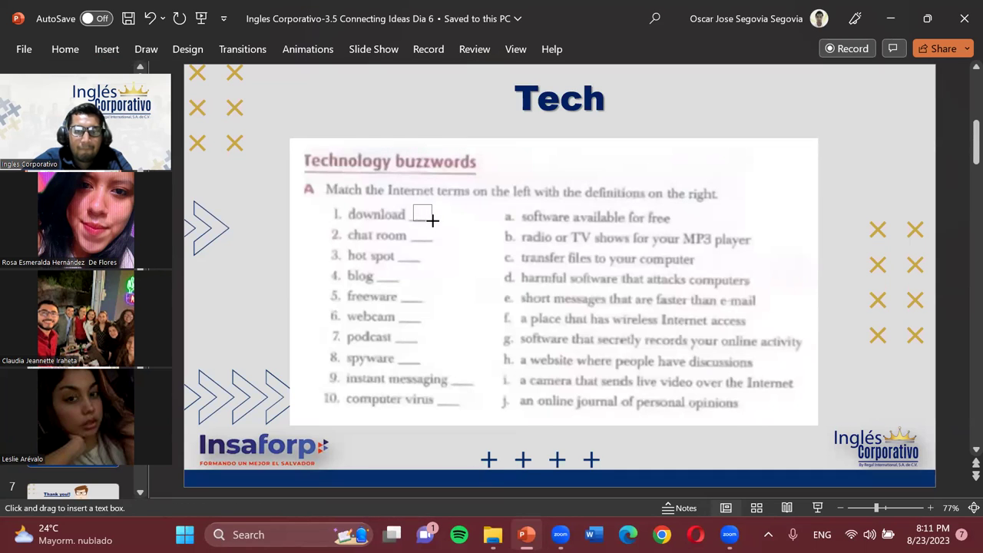
click(431, 219)
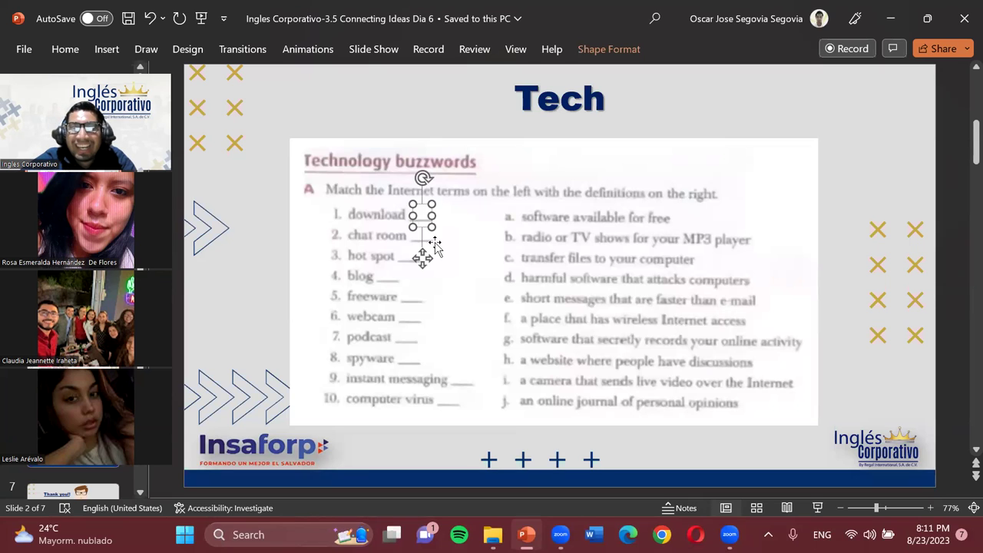
text(c)
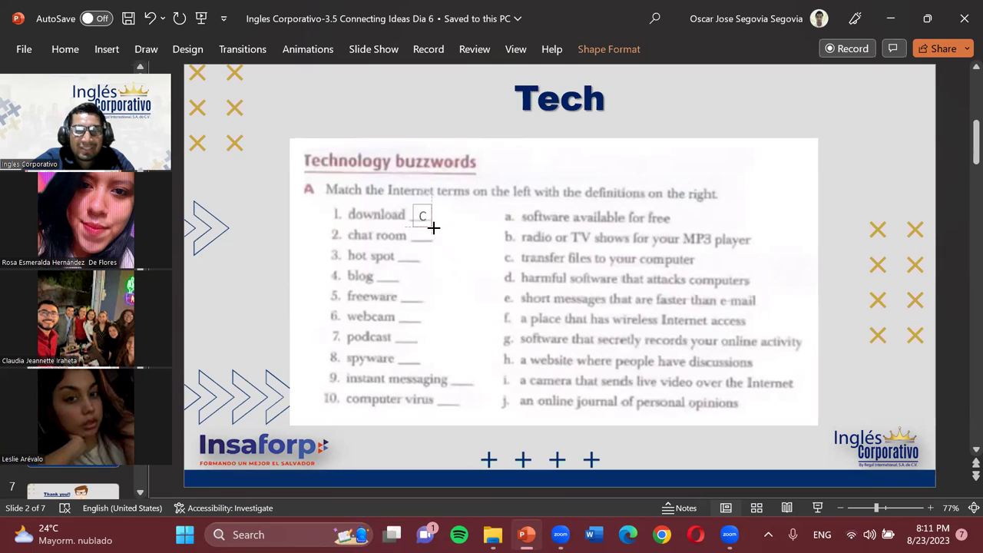
double_click(422, 216)
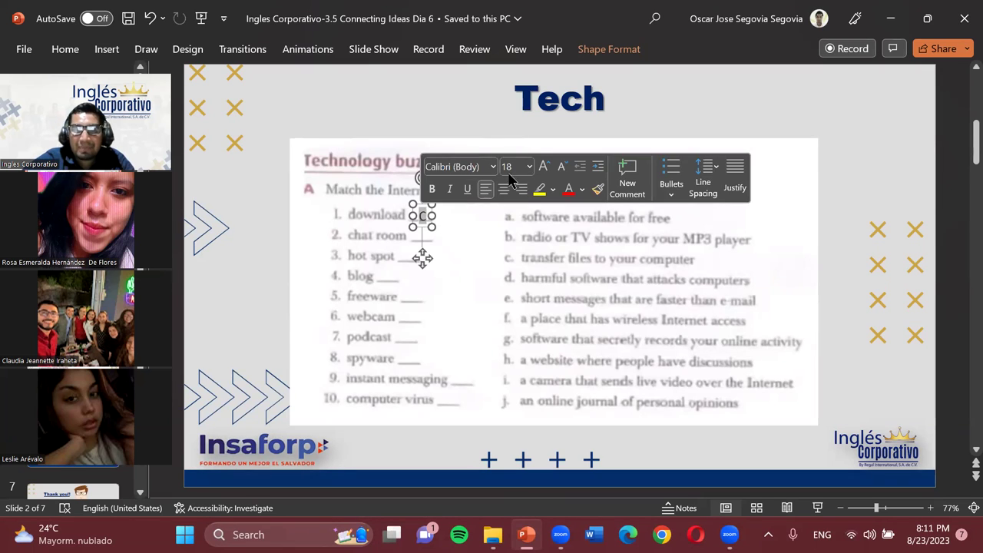
click(562, 166)
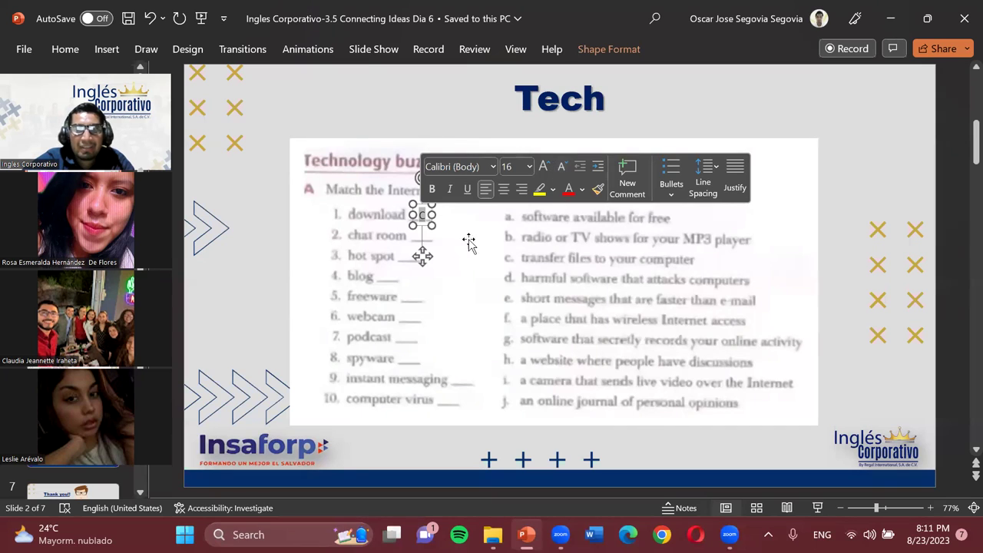
click(422, 218)
Step: Duplicate the answer box onto the chat room blank and change its letter to h
drag(425, 230, 422, 277)
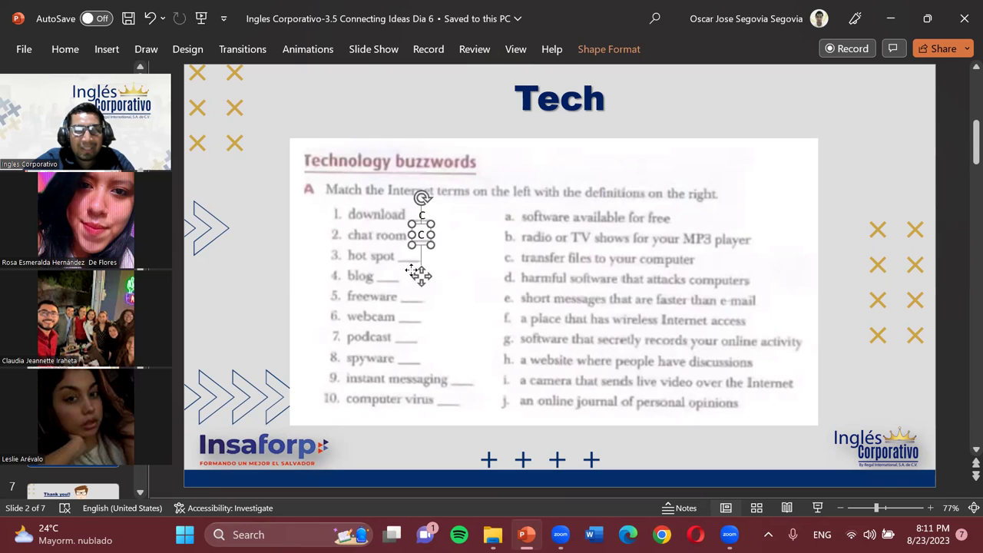
double_click(423, 233)
text(d)
key(ctrl+z)
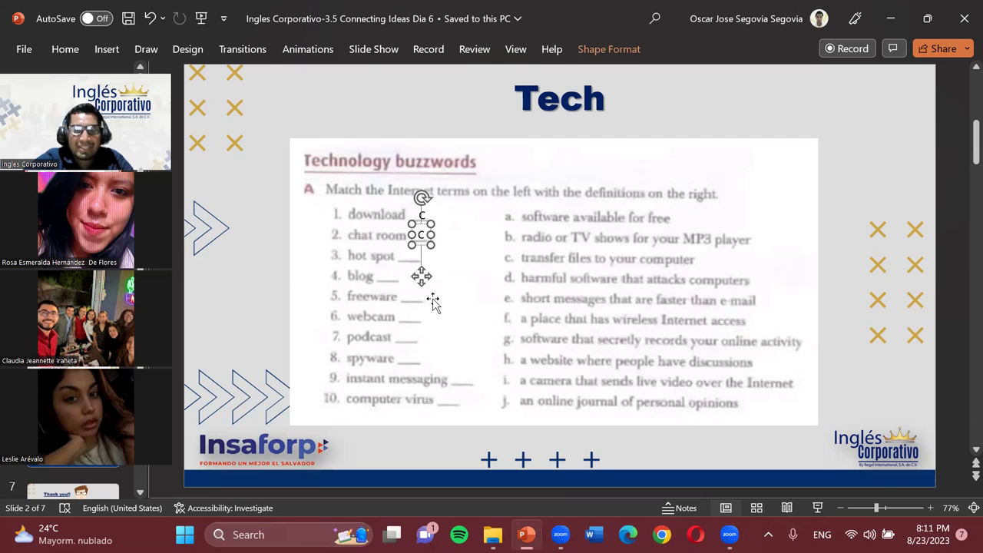
key(ctrl+z)
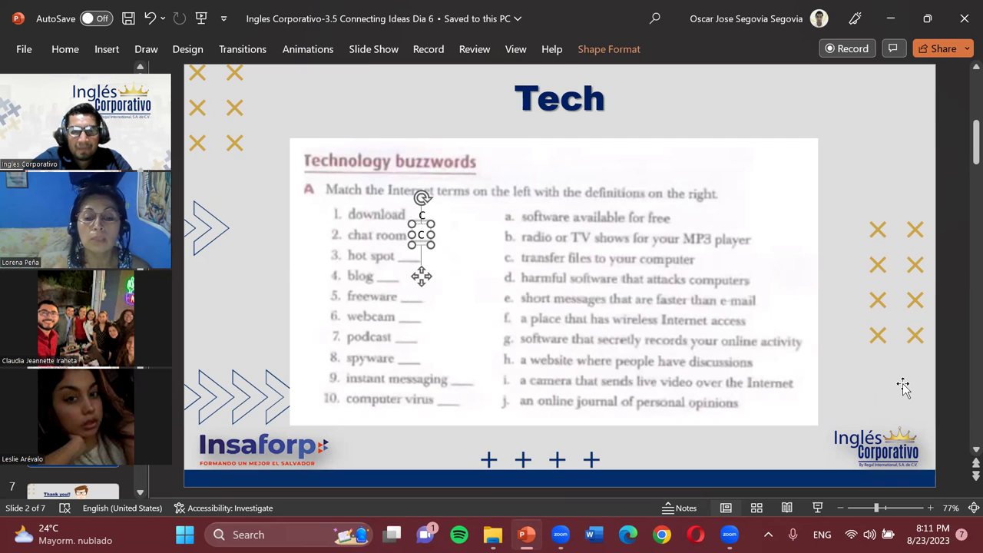
key(BackSpace)
text(h)
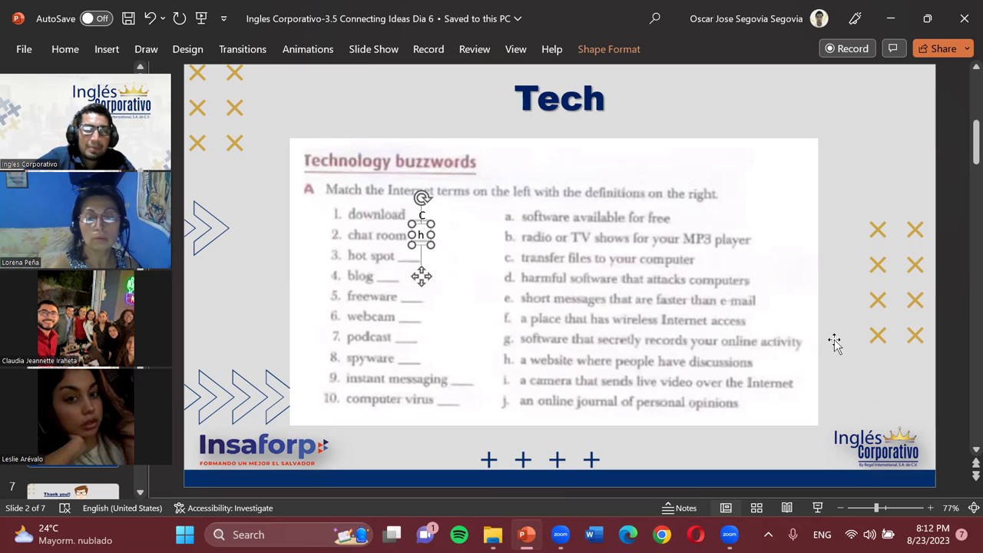
Step: Paste a copy of the h box onto the hot spot blank and change it to f
click(422, 215)
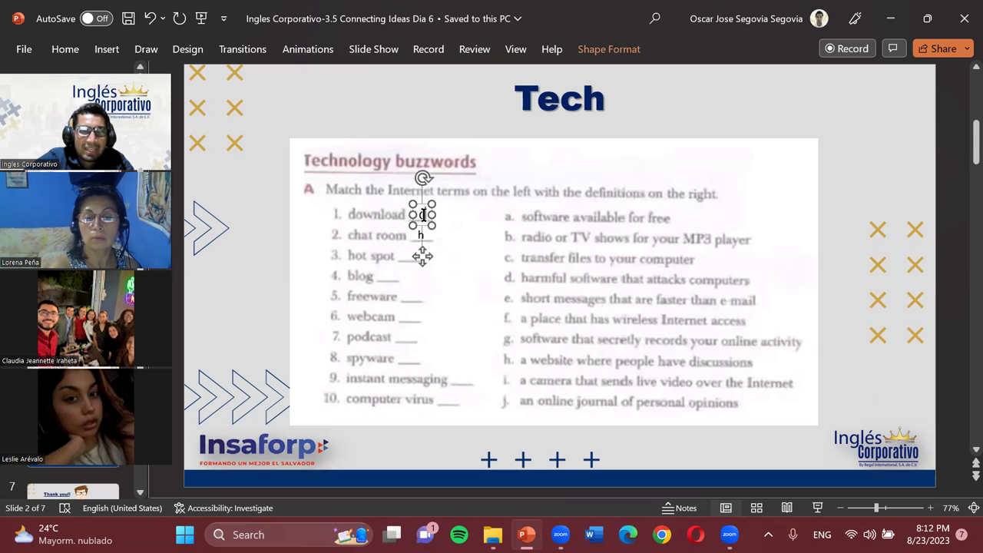
text(d)
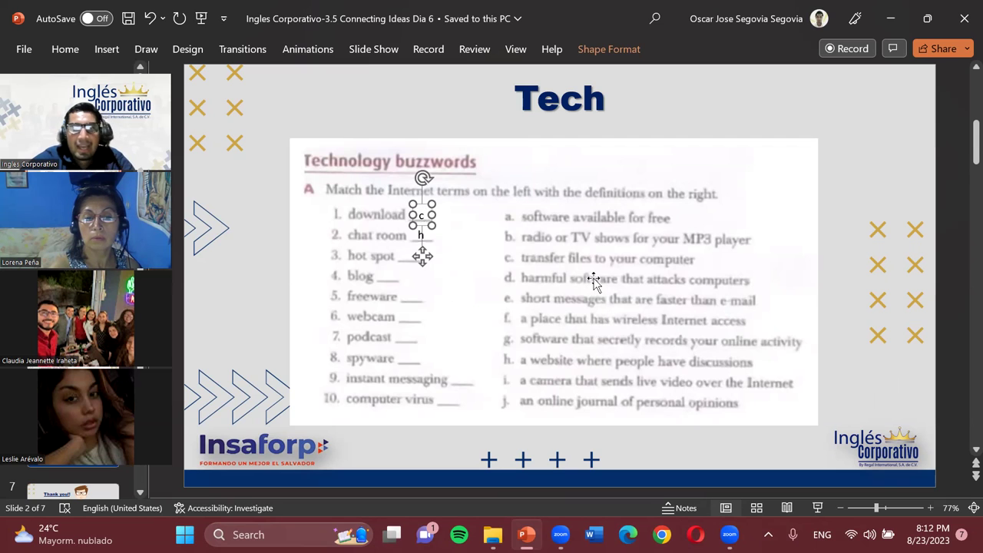
click(422, 239)
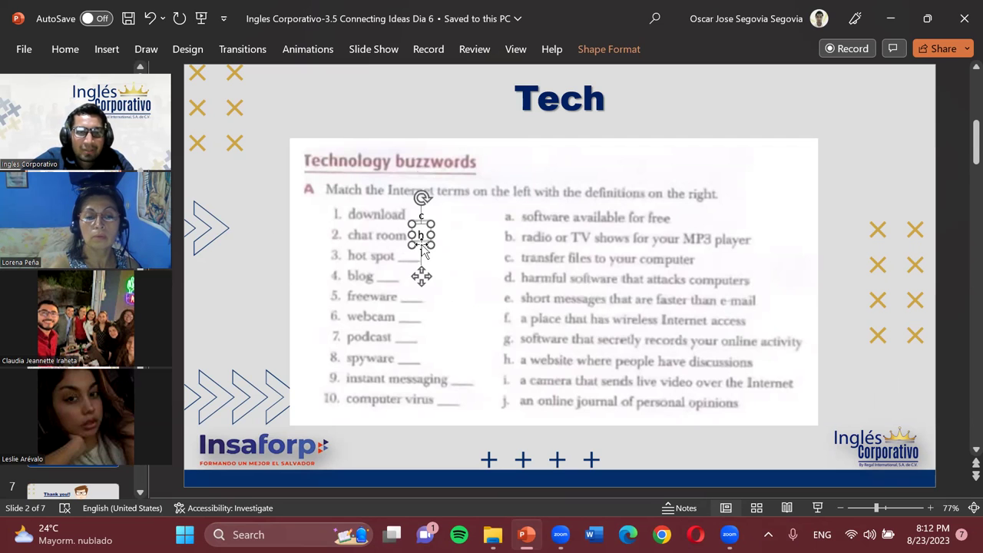
key(ctrl+v)
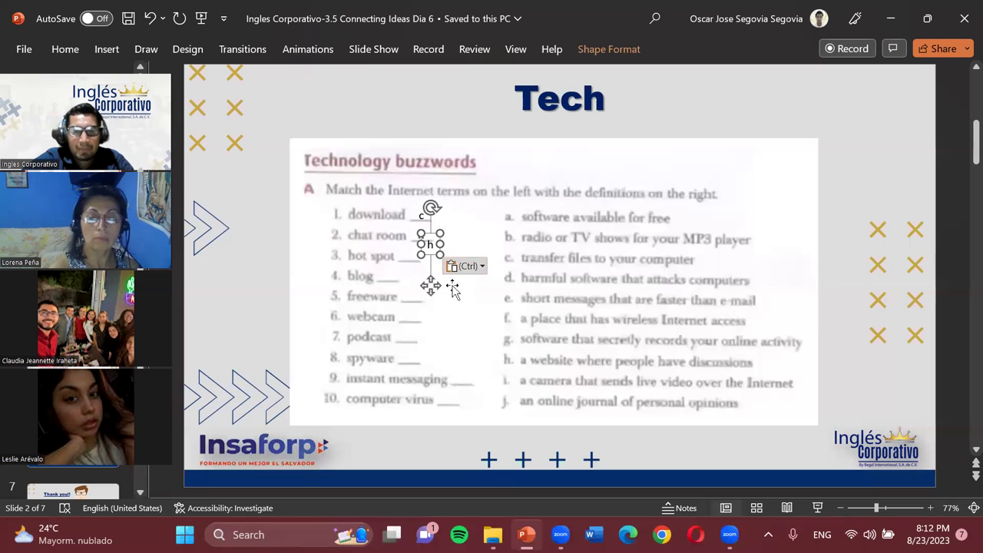
drag(430, 285, 410, 294)
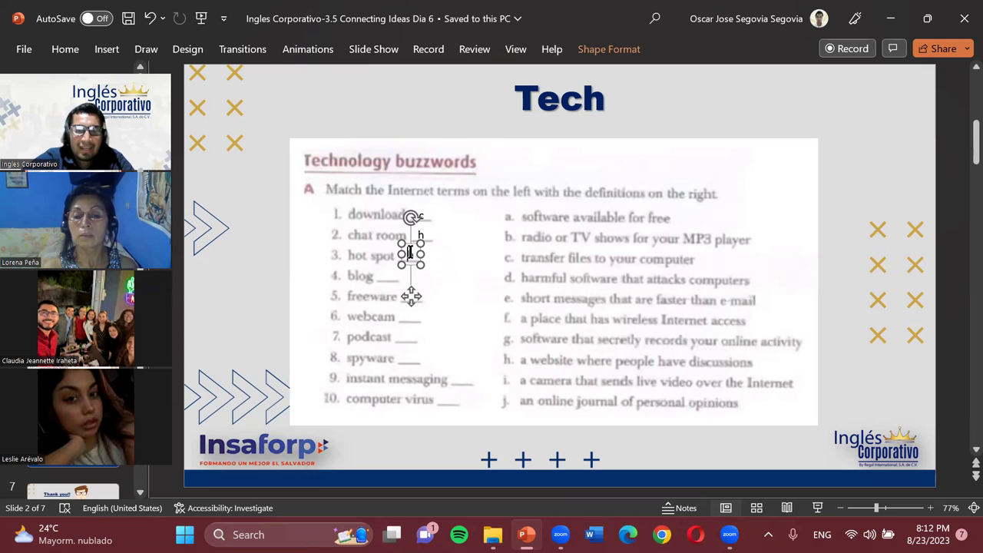
text(F)
key(BackSpace)
text(f)
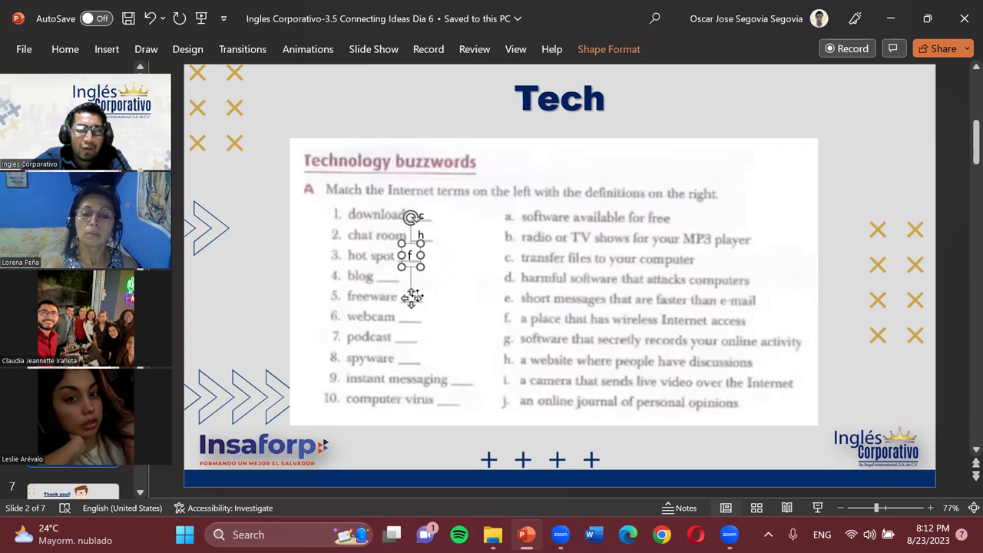
key(ctrl+v)
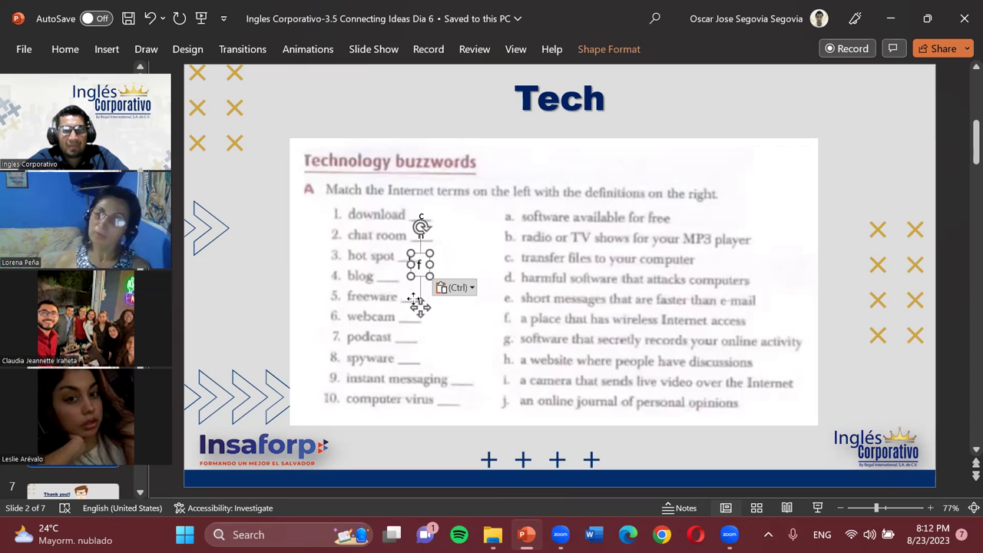
Step: Move the copied box onto the blog blank and change its letter to j
drag(416, 306, 389, 316)
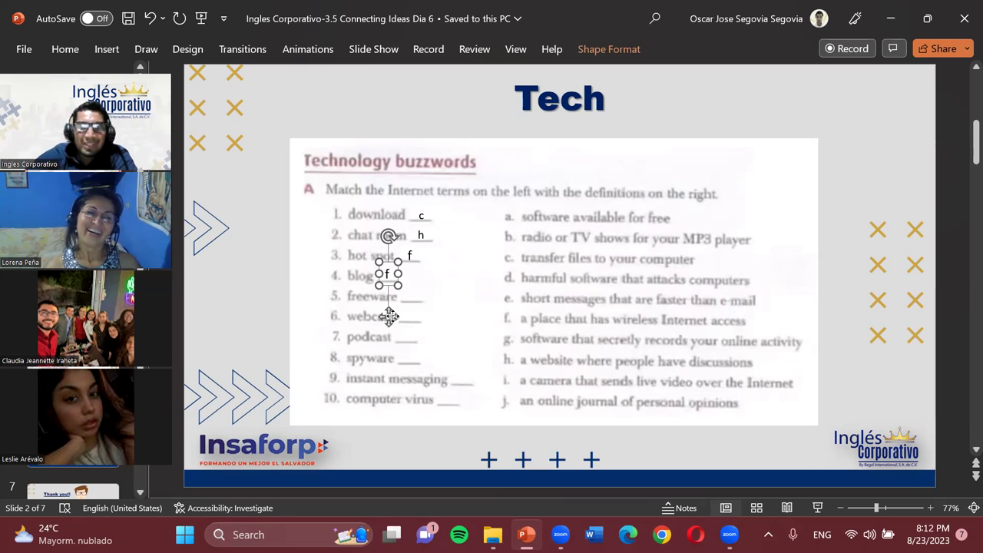
key(Right)
key(Down)
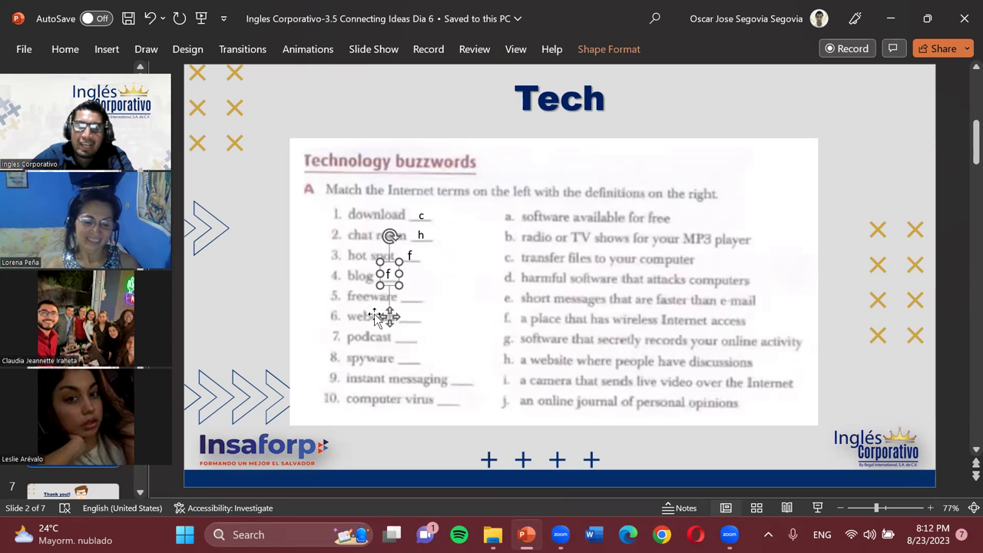
click(384, 279)
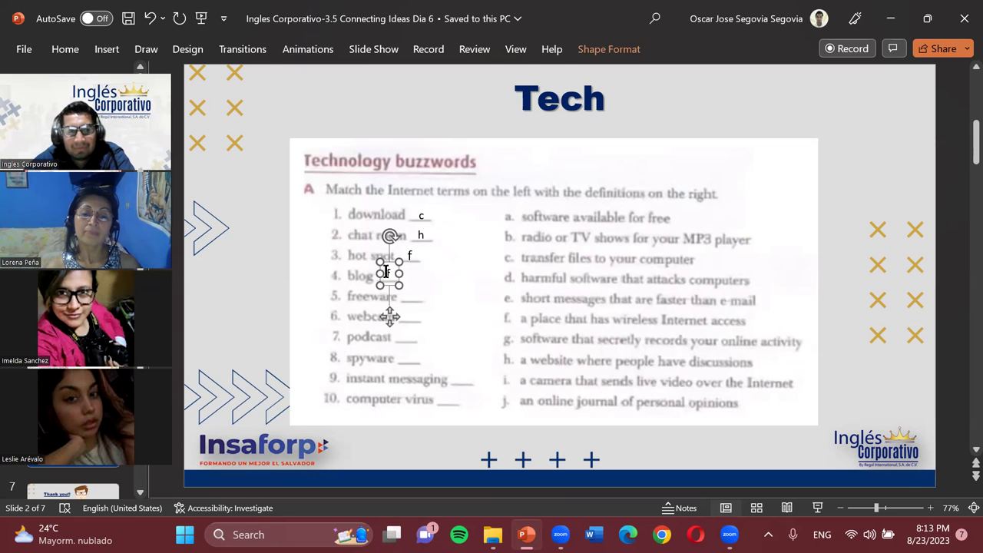
key(Delete)
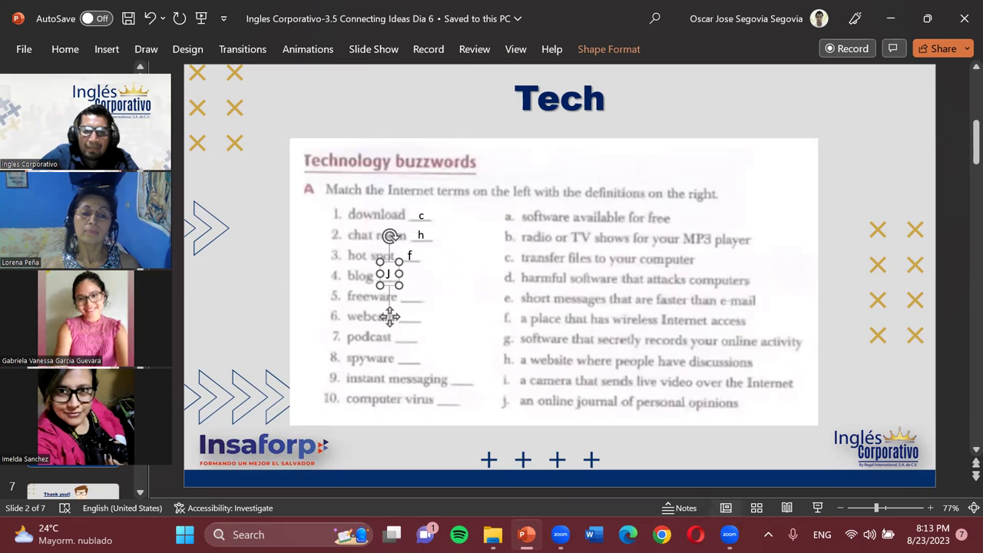
text(j)
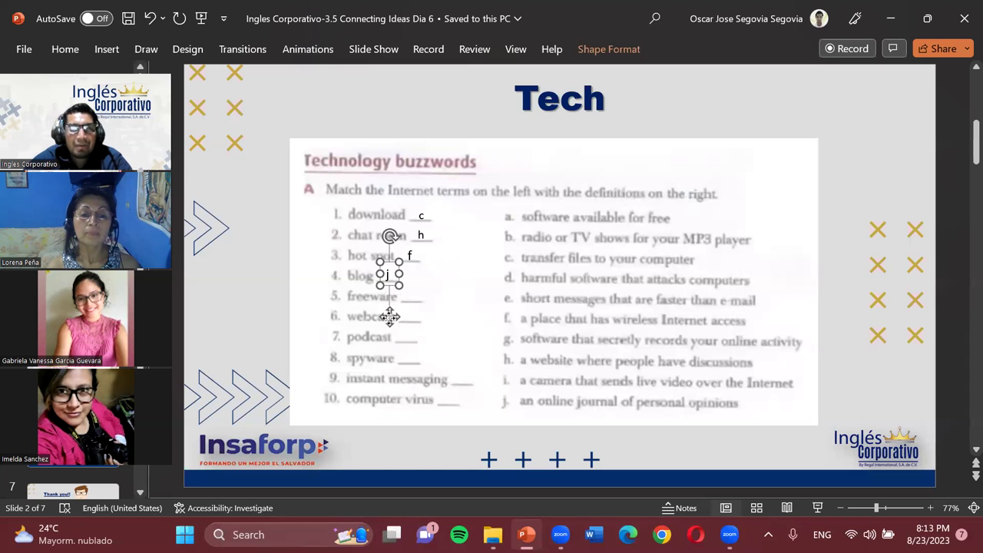
Step: Copy the answer box beside freeware with 'a' and beside webcam with 'i'
drag(390, 317, 417, 335)
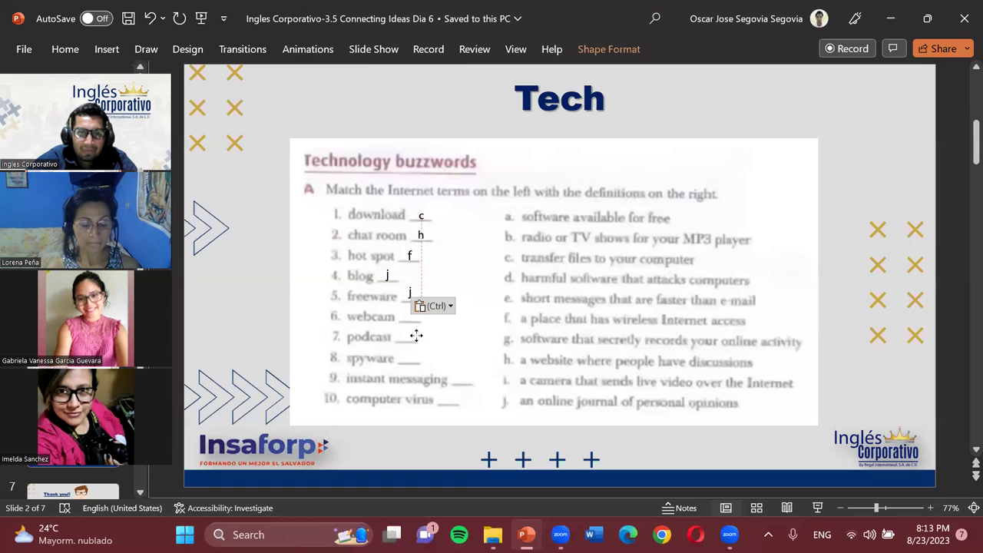
click(408, 288)
text(a)
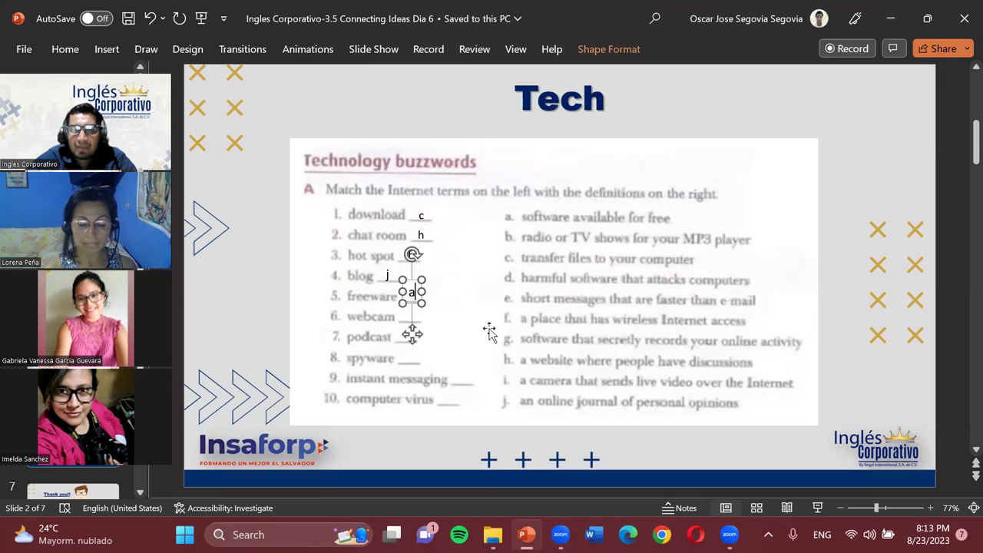
drag(412, 335, 413, 355)
click(408, 355)
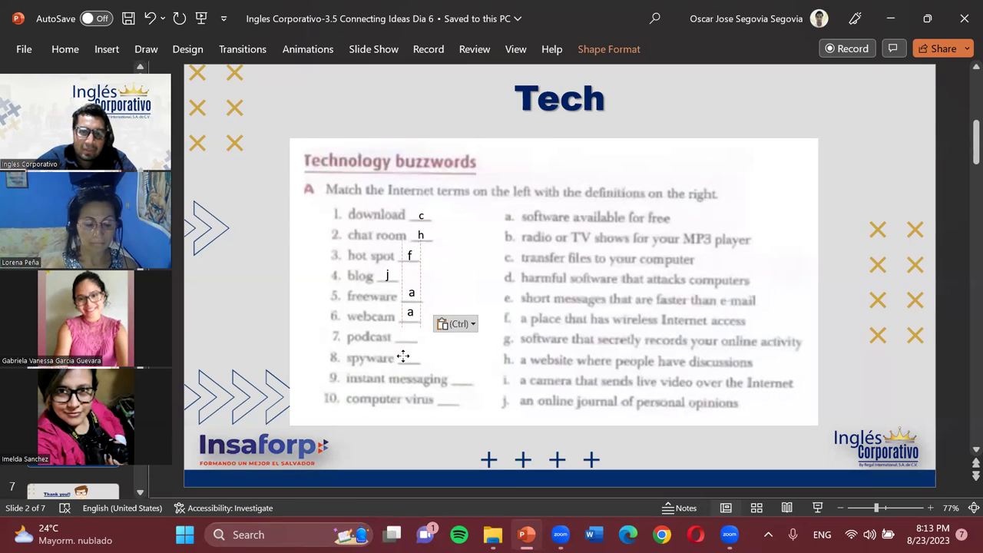
click(410, 317)
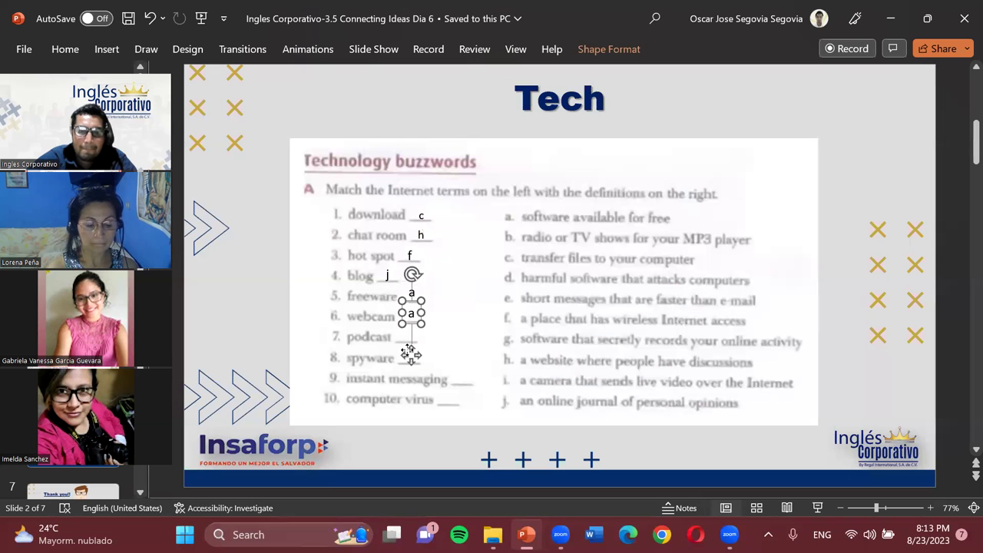
double_click(412, 310)
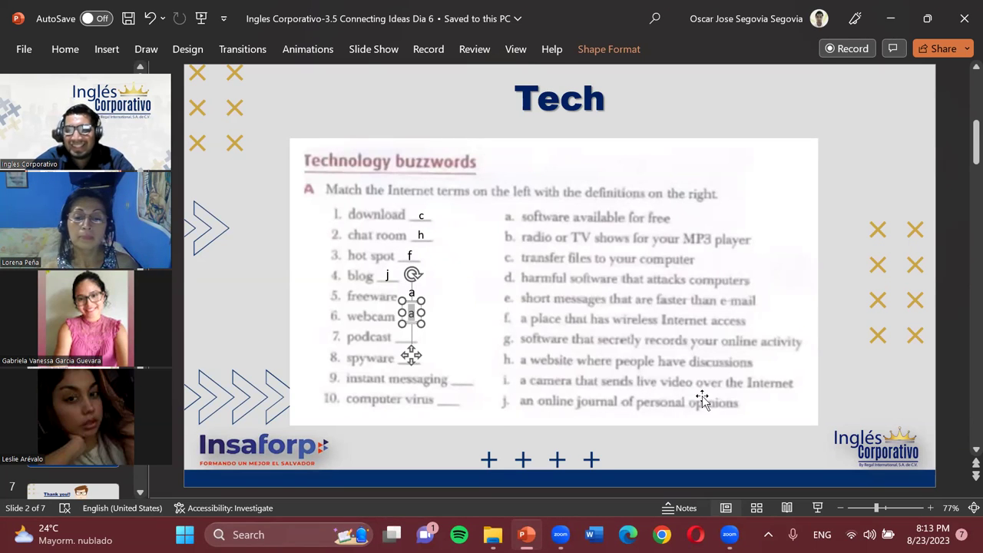
text(i)
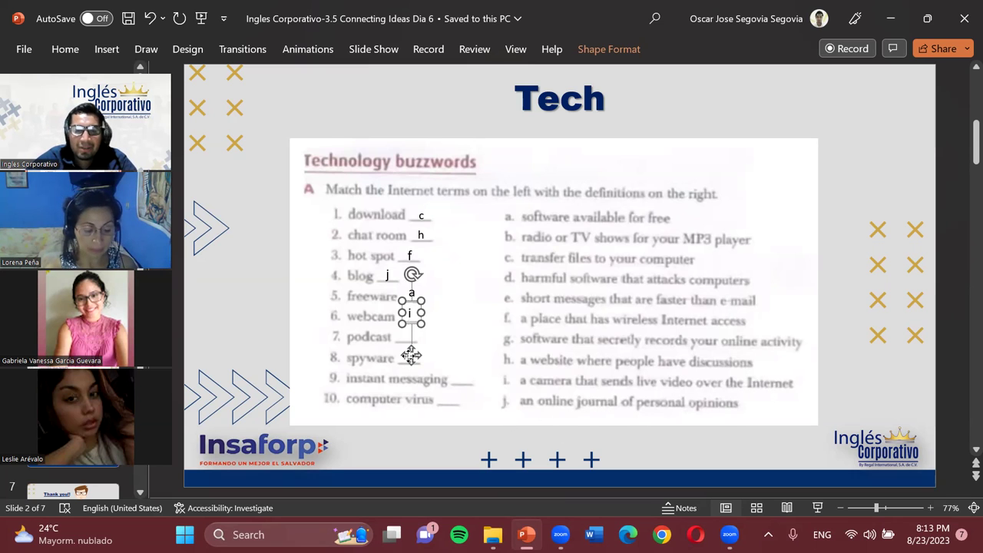
Step: Copy the webcam answer box down beside podcast
drag(411, 355, 412, 358)
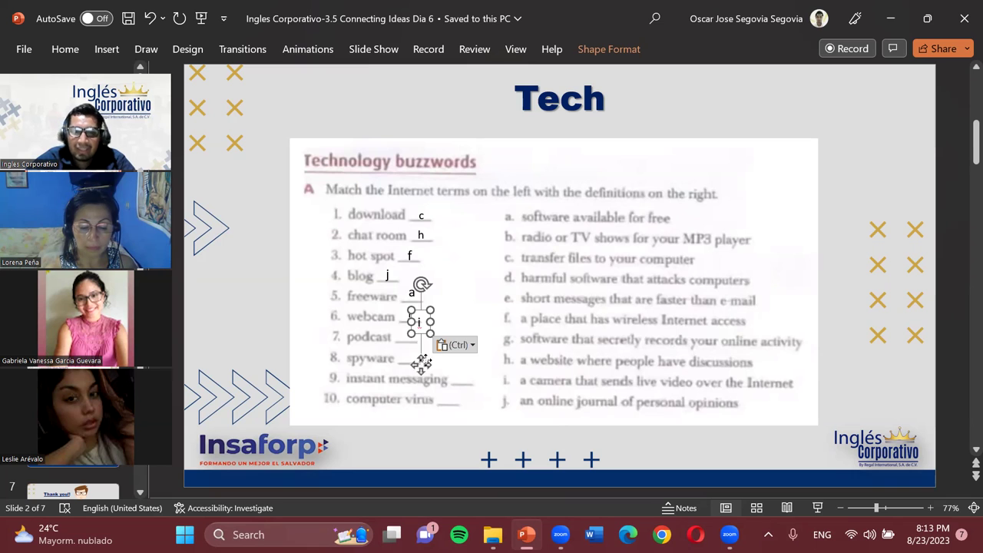
click(413, 381)
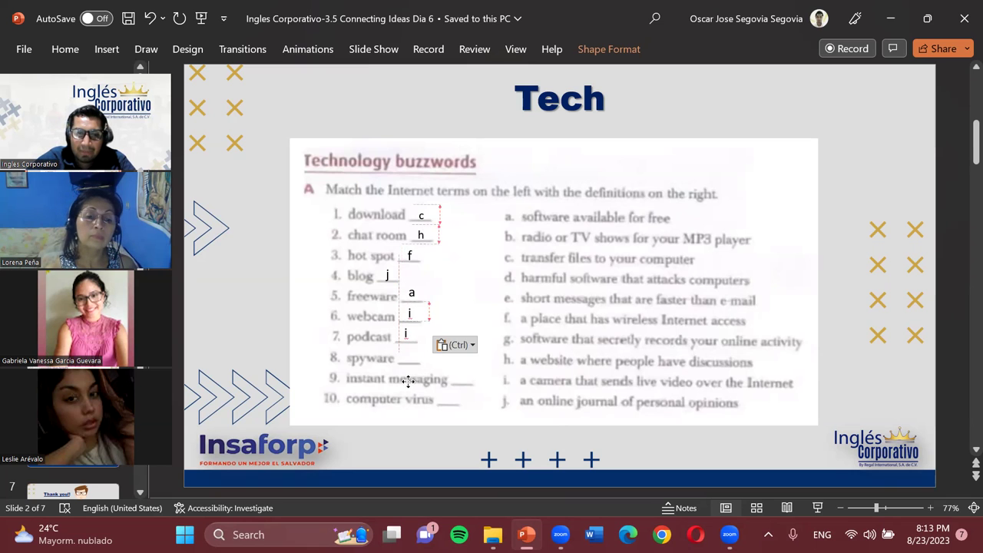
click(411, 377)
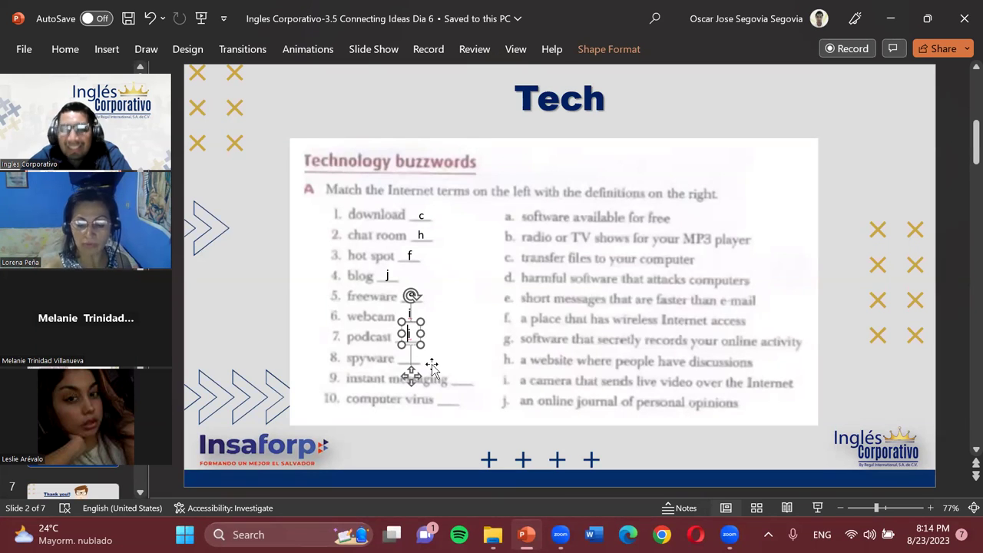
Step: Type b as the answer in the podcast box
text(b)
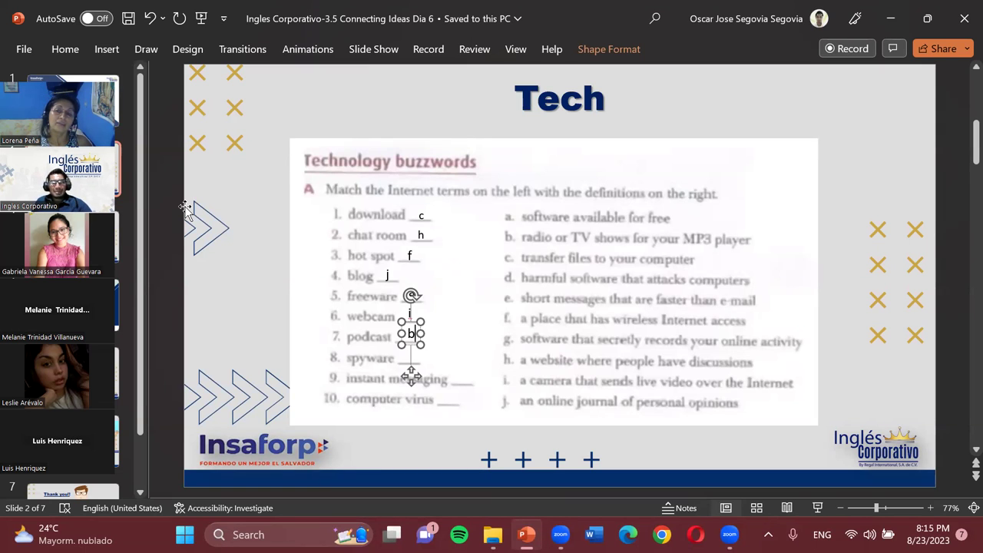
click(218, 523)
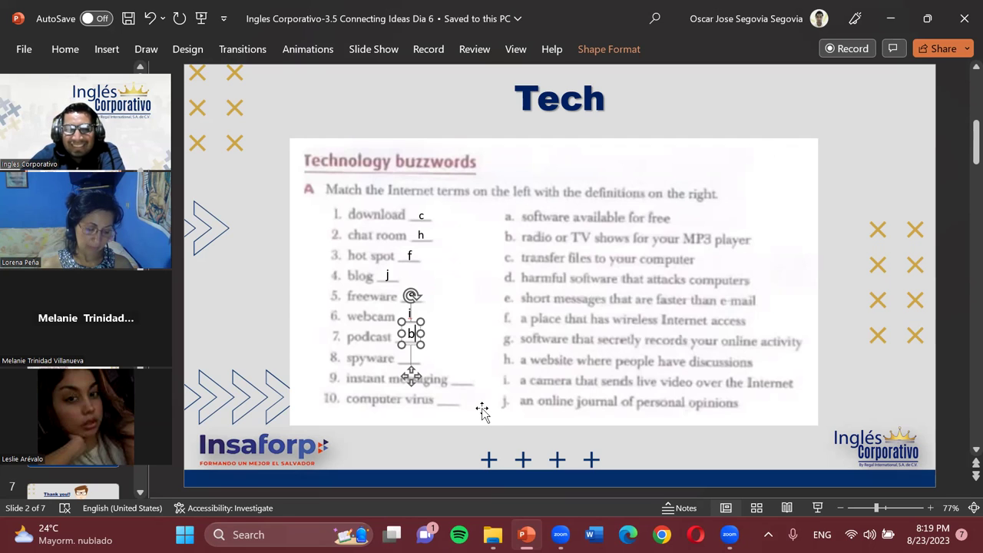
Step: Copy the b answer box and place the duplicate on the spyware blank, line 8
click(957, 338)
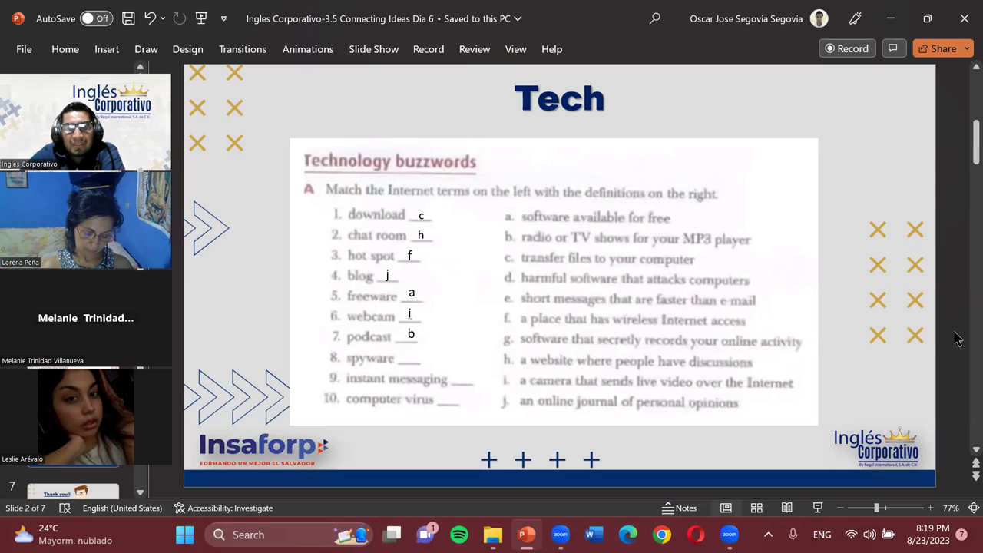
click(409, 332)
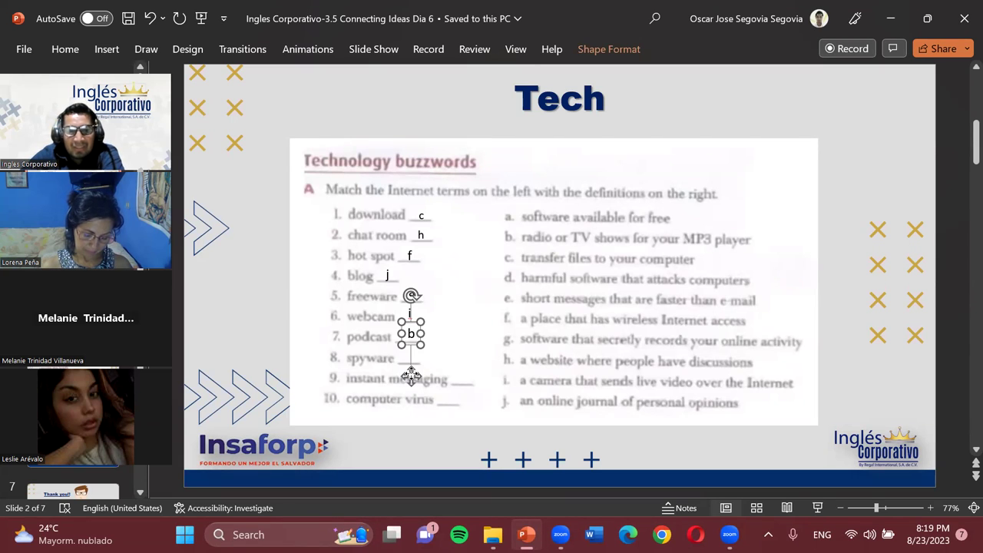
key(ctrl+c)
key(ctrl+v)
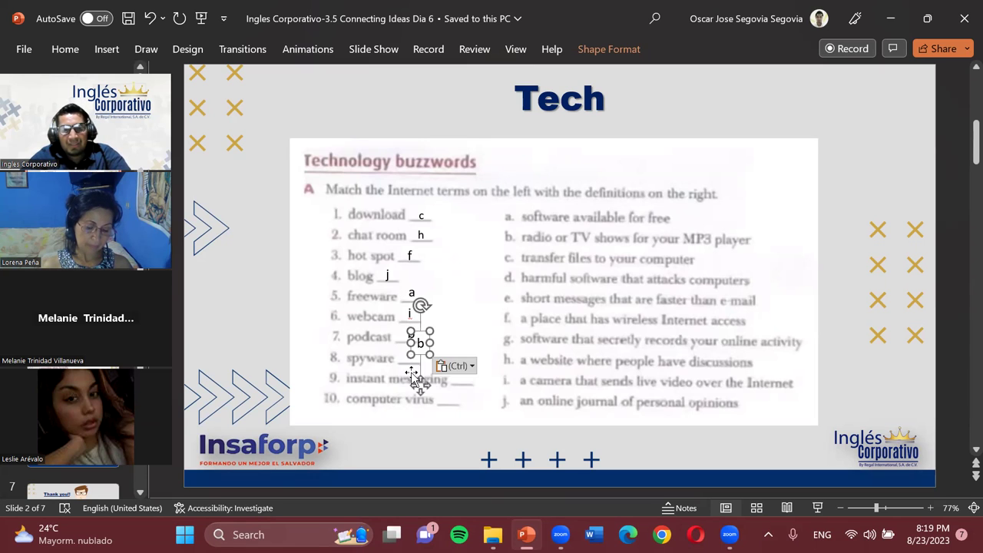
drag(411, 372, 413, 399)
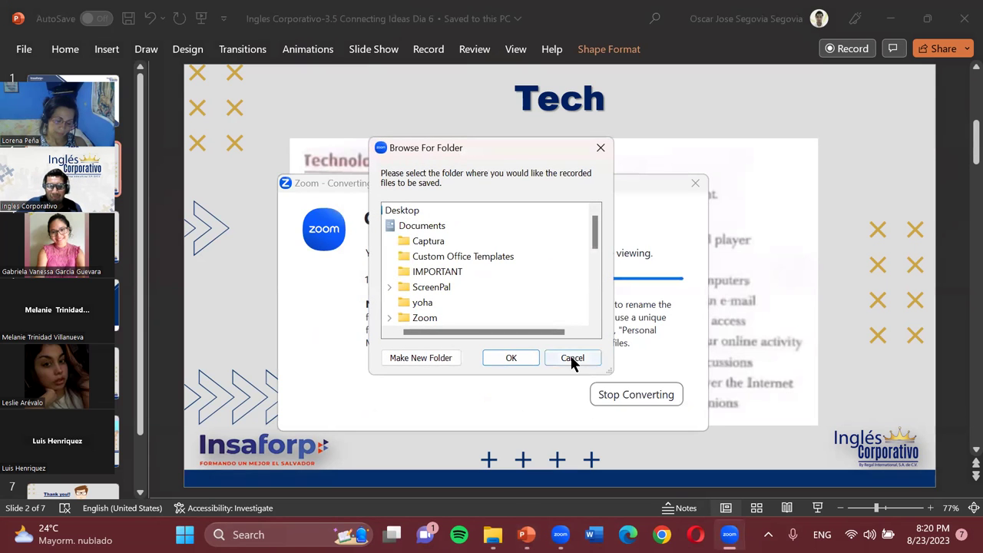
Step: Cancel Zoom's Browse For Folder dialog to keep the default recording location
click(571, 358)
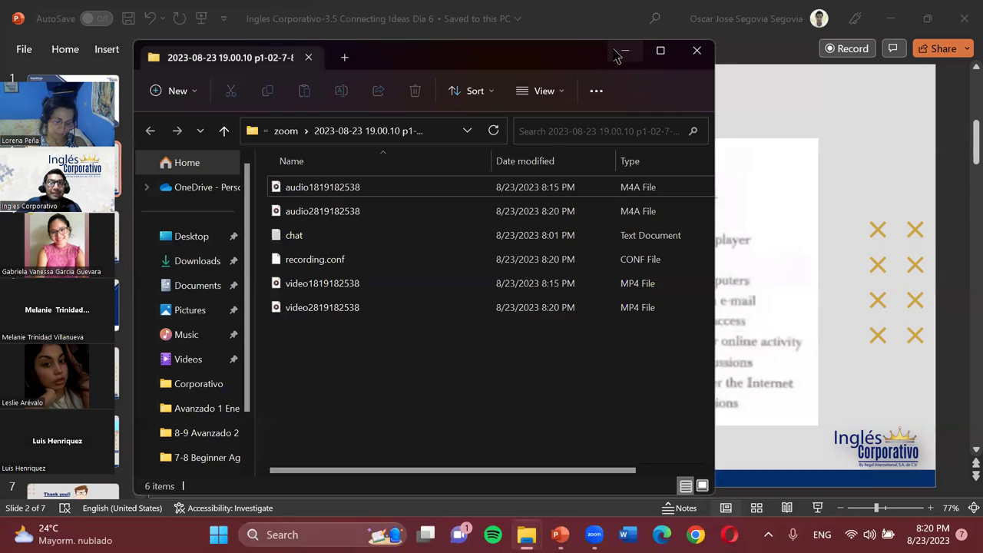
Step: Minimize the File Explorer window showing the Zoom recording folder
click(619, 53)
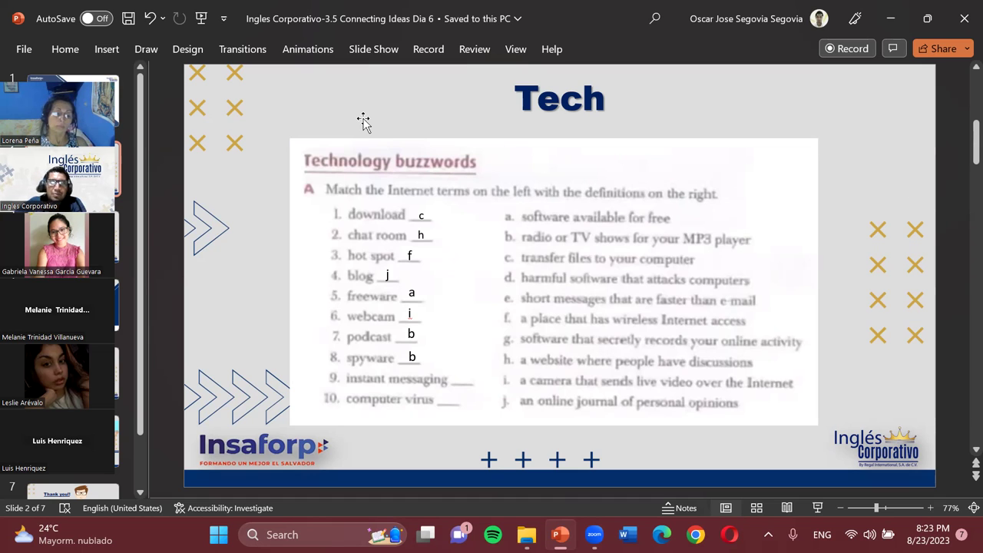
Step: Change the spyware answer from b to g and paste a copy of the box
click(407, 358)
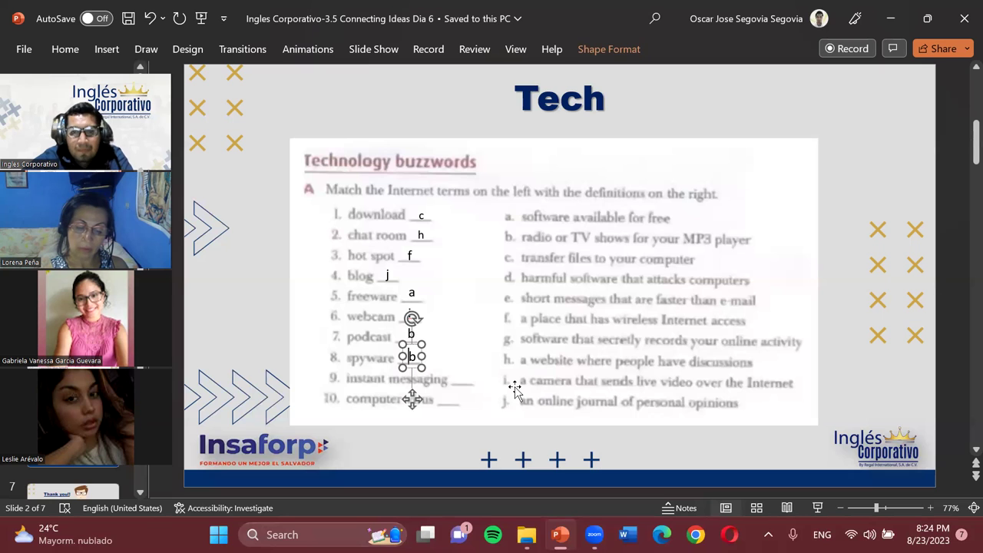
key(Delete)
text(g)
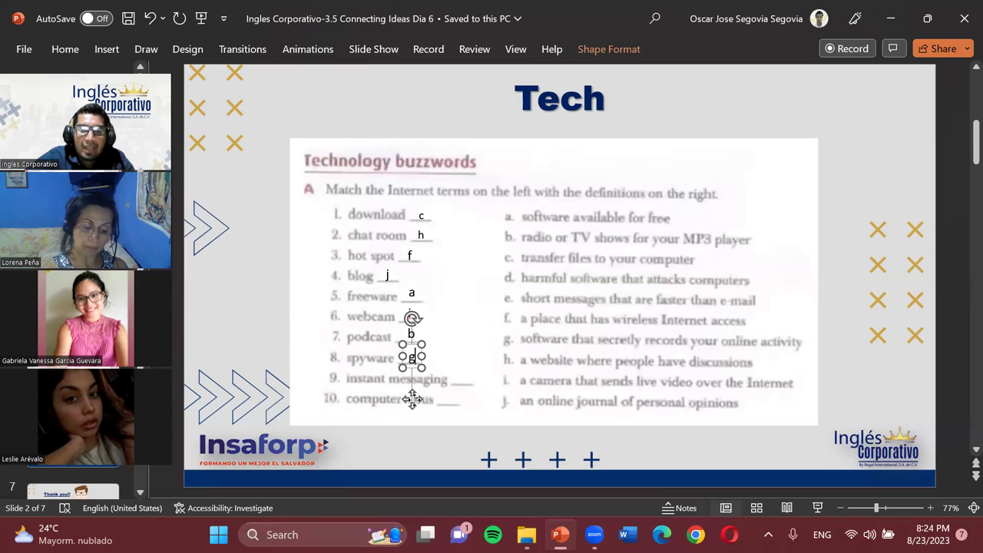
key(ctrl+v)
Step: Place the copied box on the instant messaging blank and change its letter to e
drag(431, 418, 451, 422)
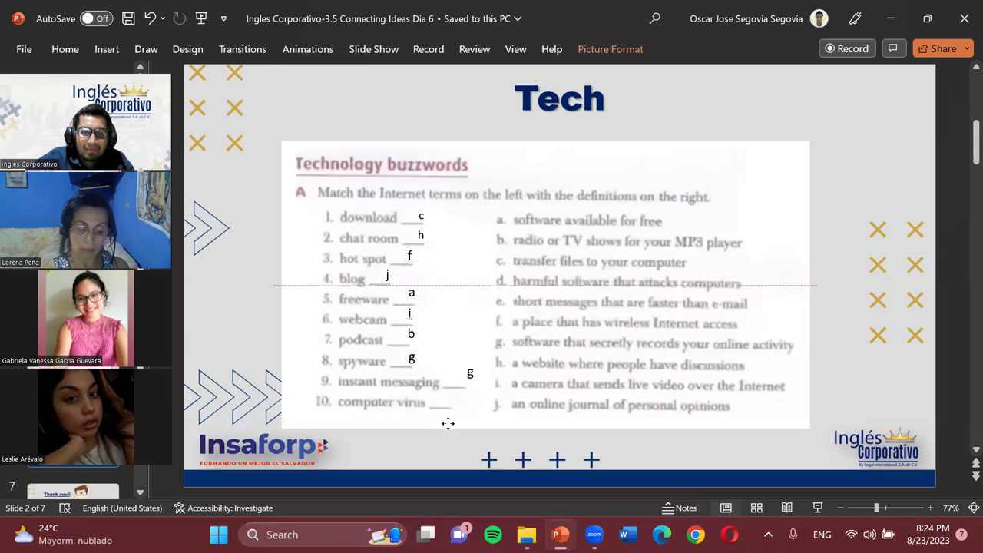
key(ctrl+z)
click(468, 372)
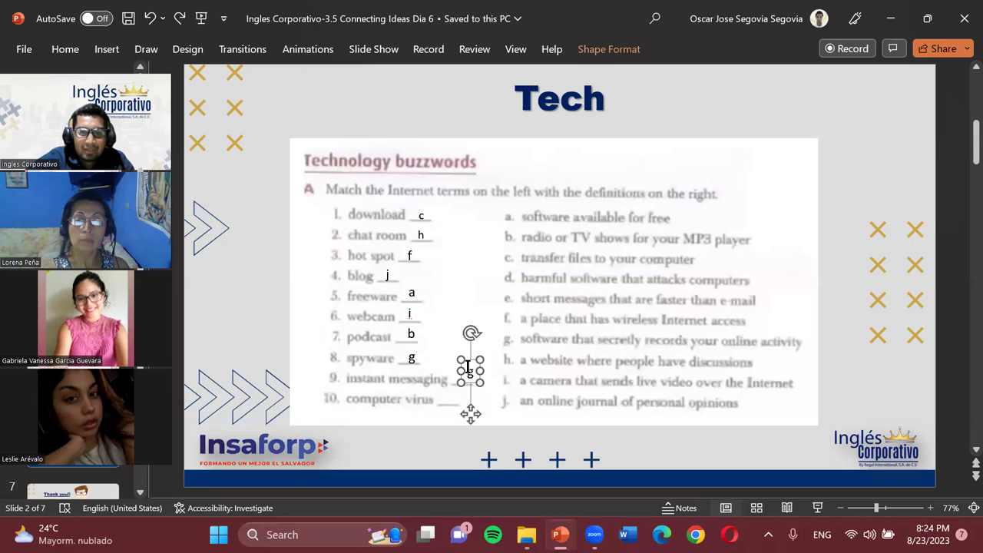
mouse_move(469, 419)
mouse_down()
mouse_move(462, 424)
mouse_move(460, 414)
mouse_up()
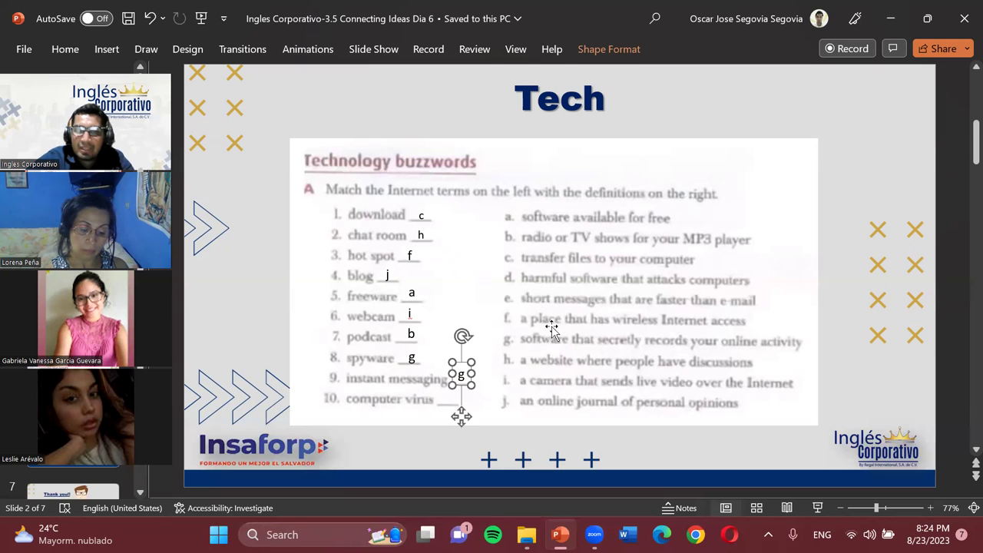
double_click(462, 374)
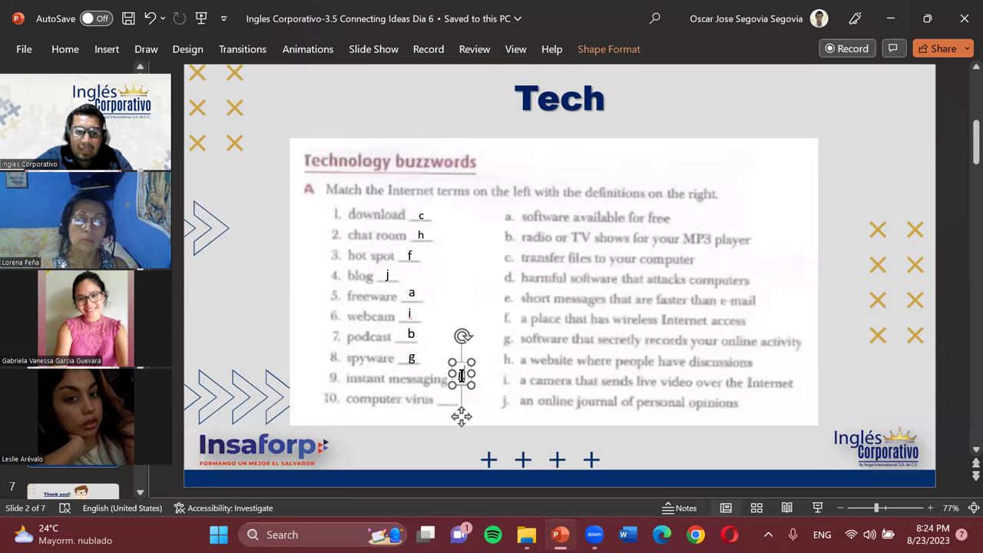
text(e)
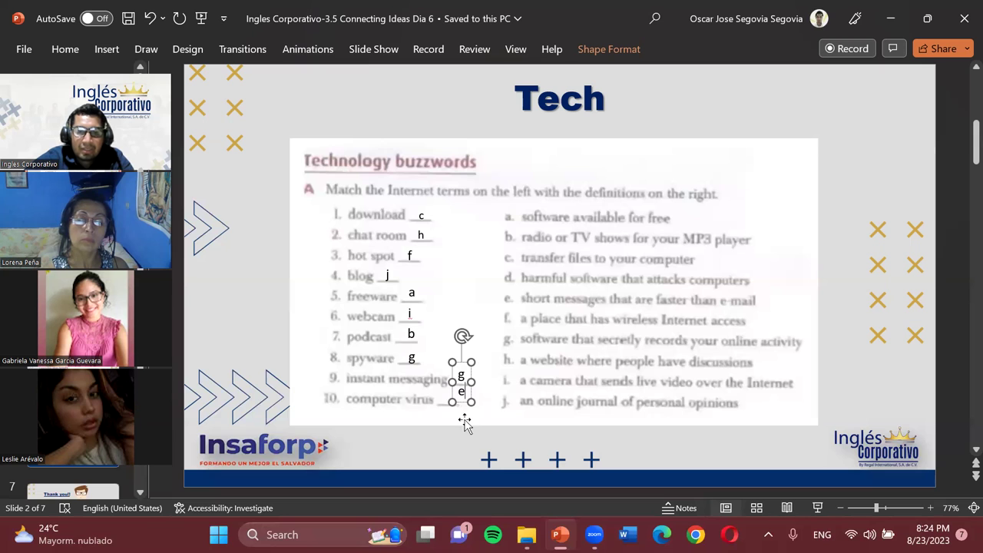
click(479, 402)
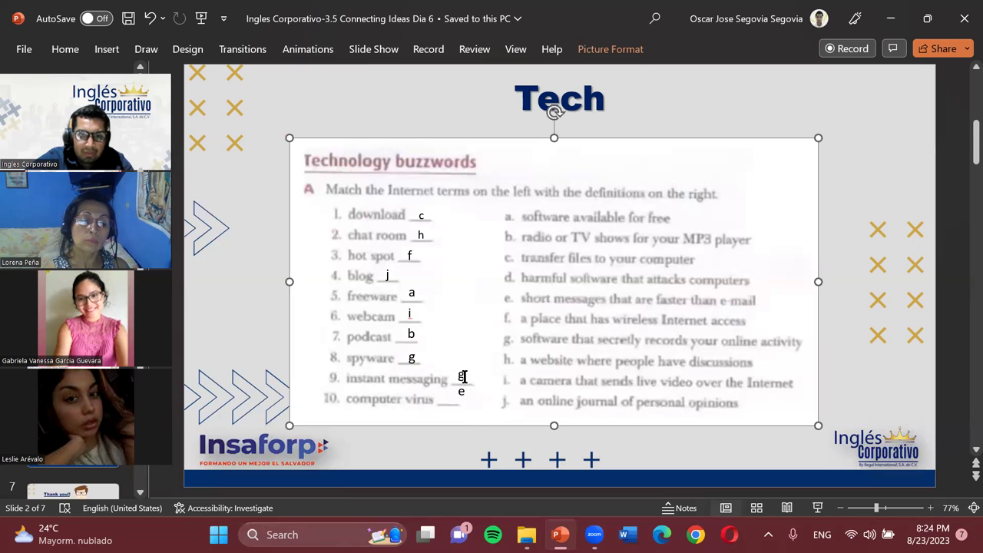
Step: Duplicate the e answer box onto the computer virus blank, item 10
click(462, 374)
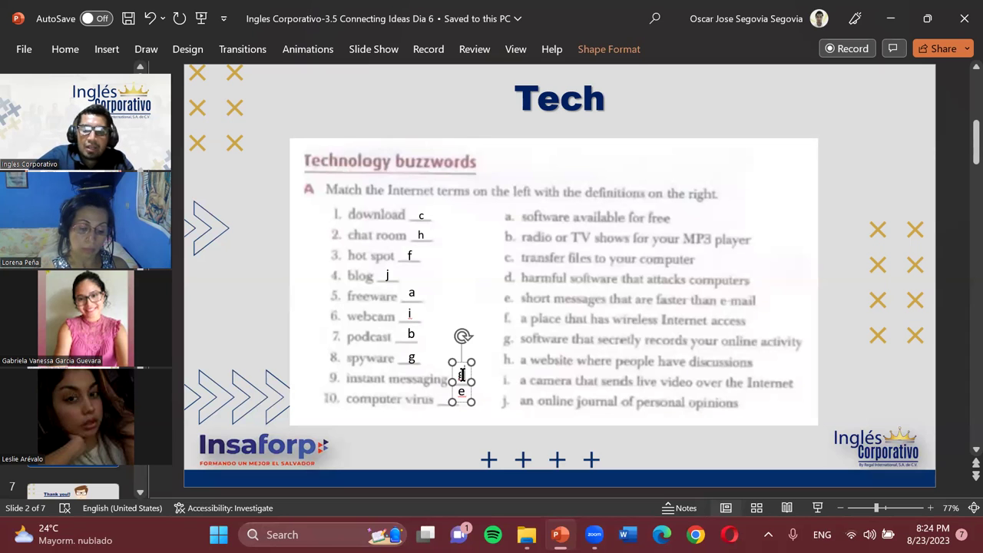
drag(462, 374, 463, 381)
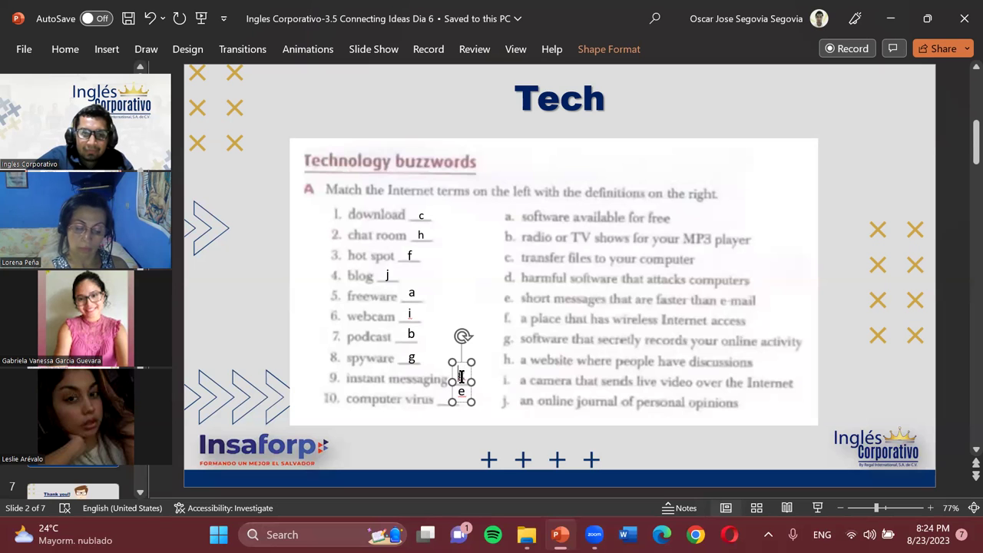
key(Escape)
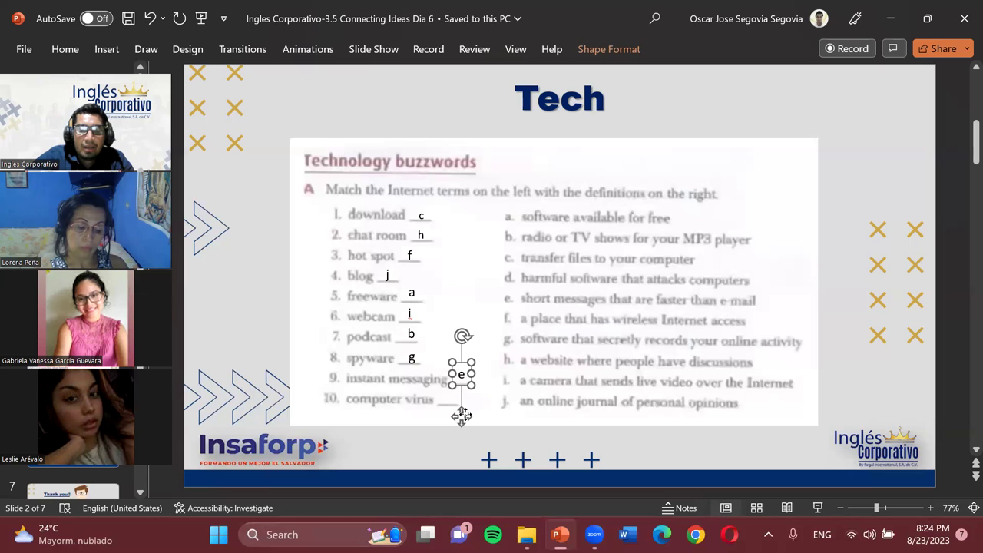
key(ctrl+v)
drag(468, 425, 450, 439)
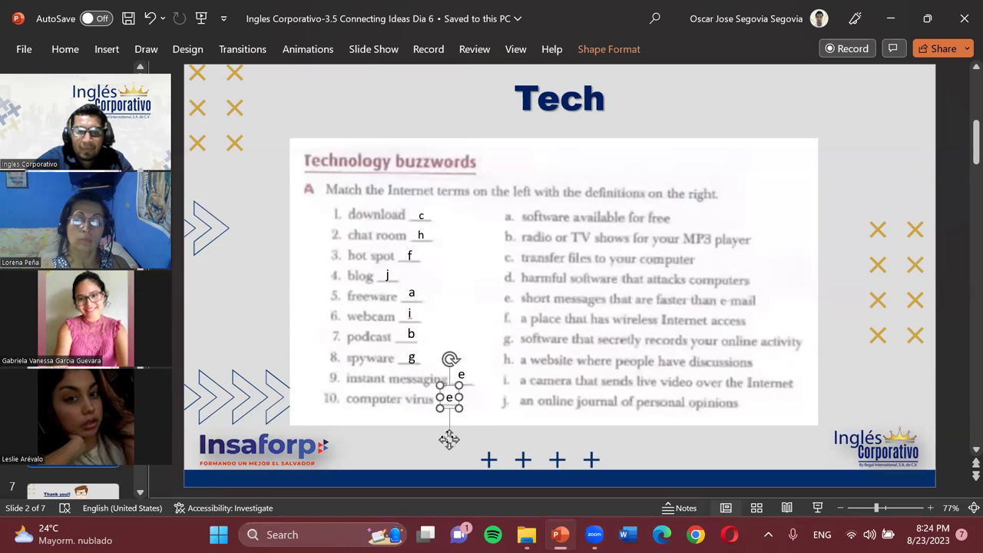
Step: Change the computer virus answer to d, then scroll down to the Passive slide
double_click(446, 398)
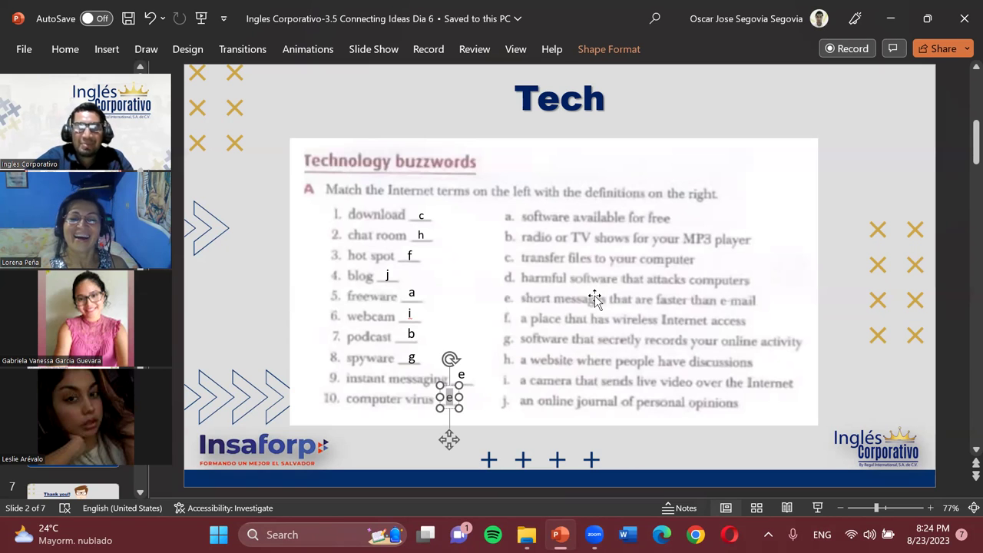
text(d)
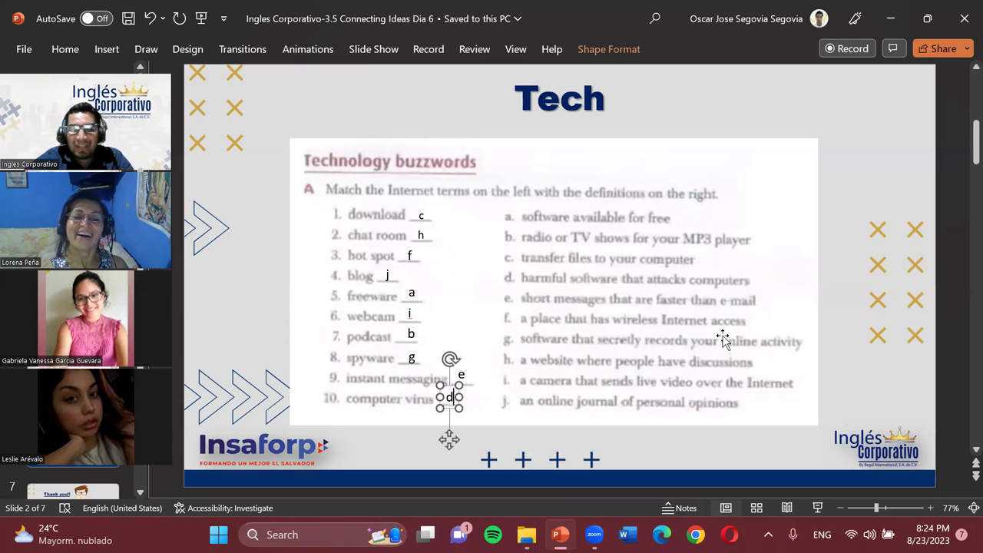
click(964, 380)
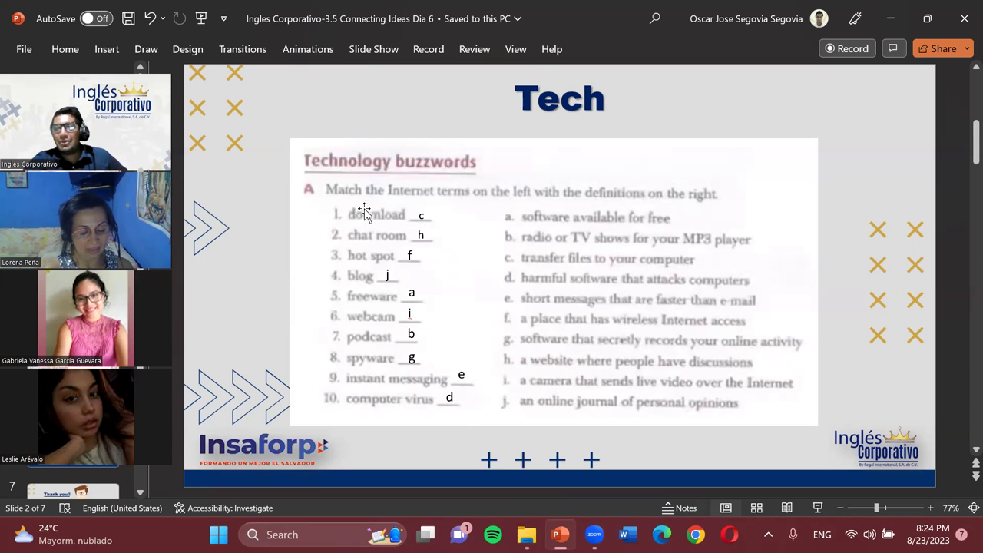
scroll(953, 445, down, 3)
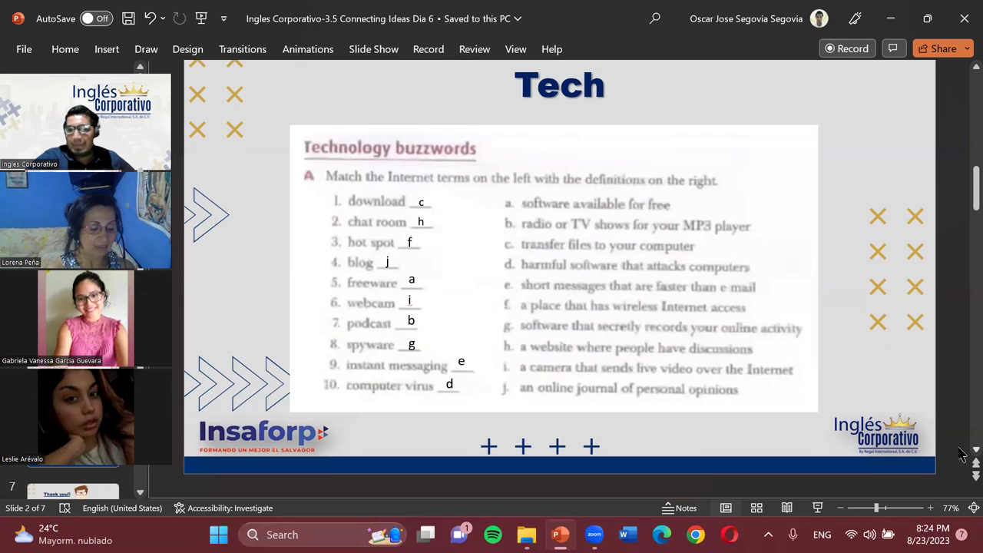
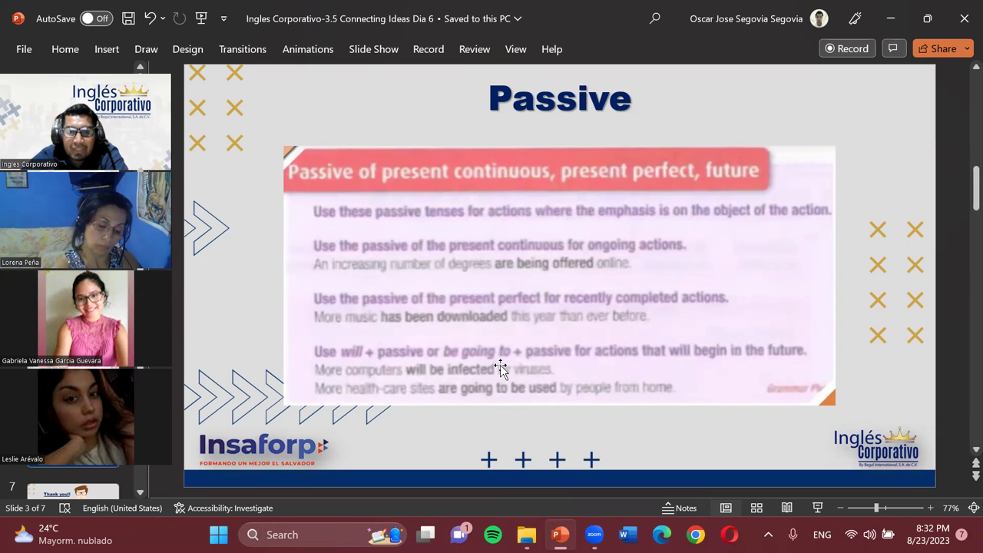
Step: Select the grammar chart image, then the slide background picture, then deselect it
click(500, 366)
click(500, 421)
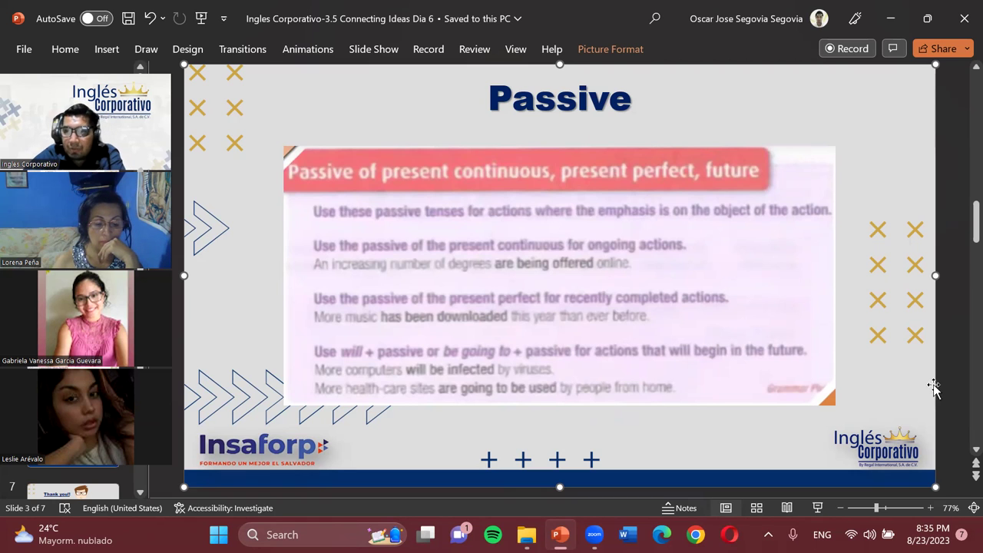
click(955, 350)
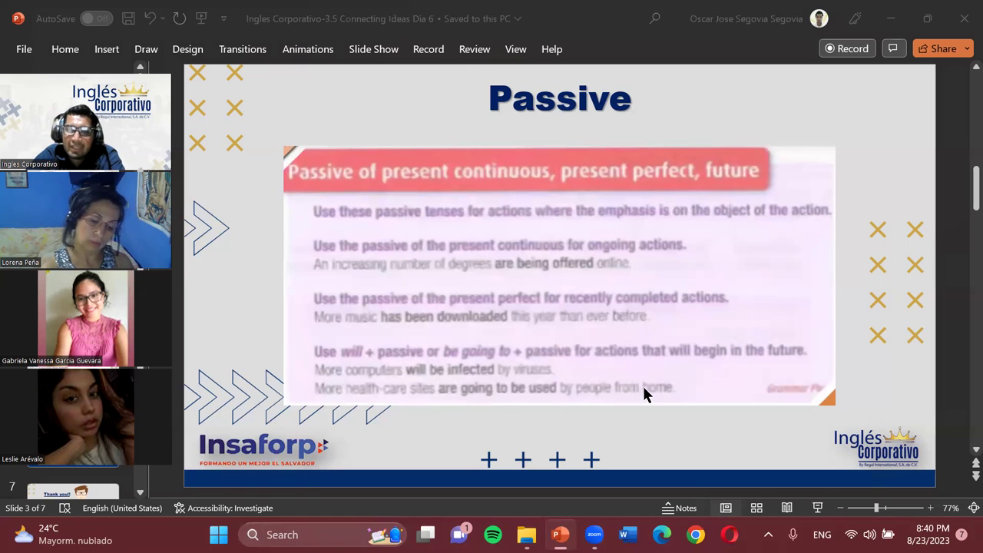
Step: Scroll to slide 4 'Examples!' and place the cursor in its empty bulleted text box
click(950, 381)
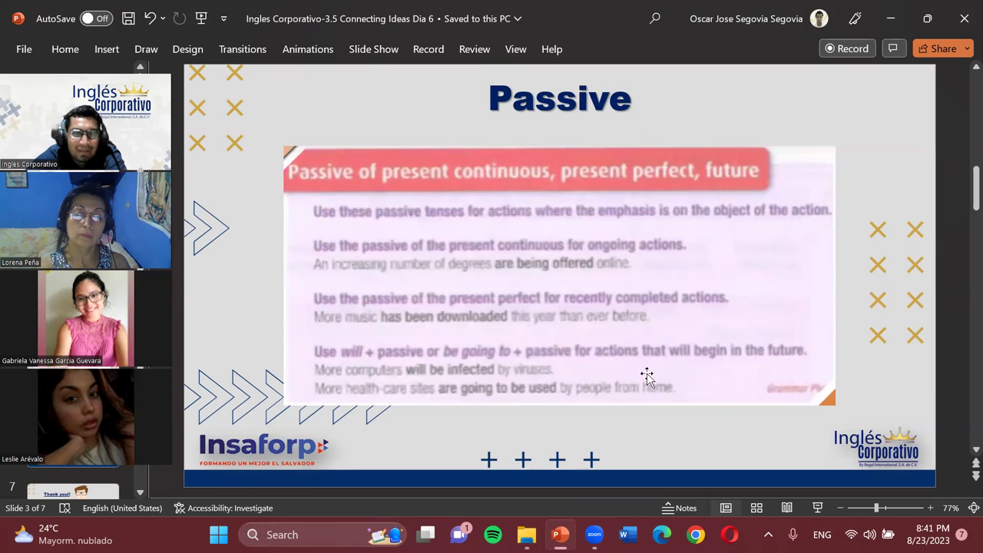
scroll(960, 454, down, 2)
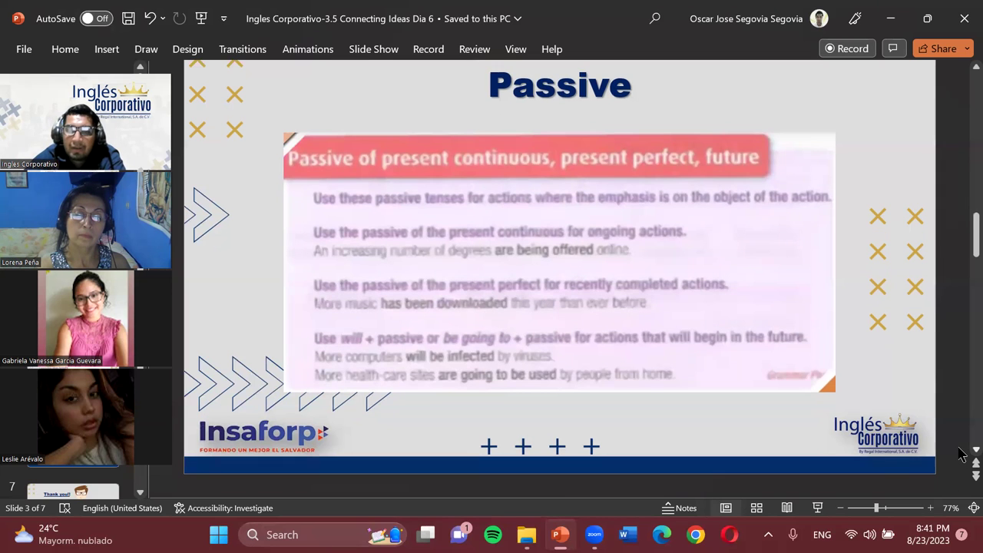
click(409, 181)
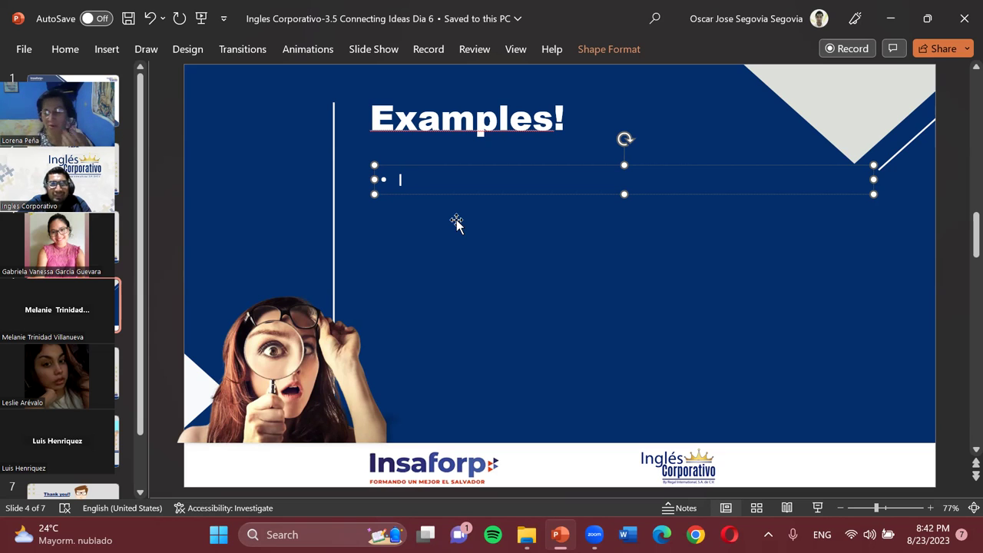
Step: Type 'More children are going to become deaf in the next generation.' as the first bullet, then add another bullet
key(BackSpace)
text(More )
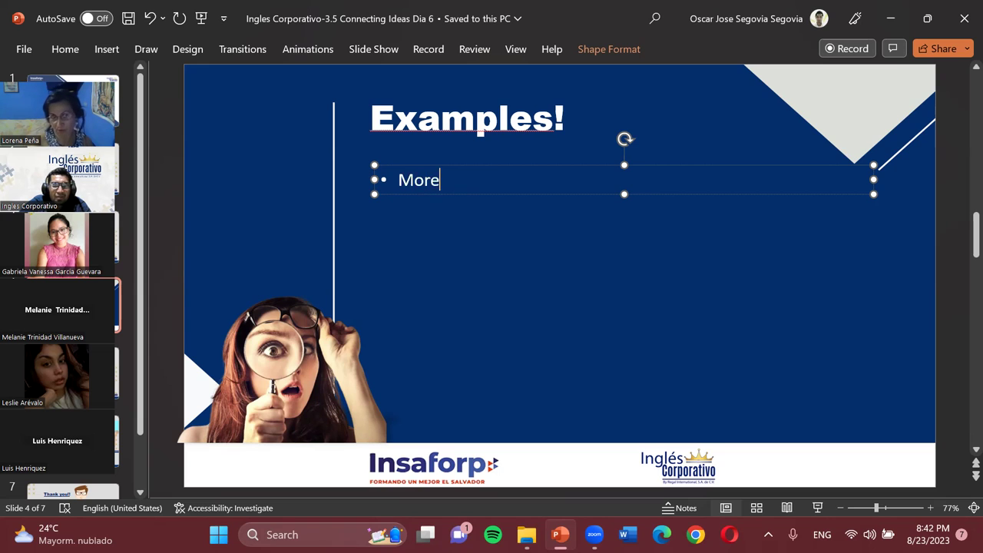
text(ch)
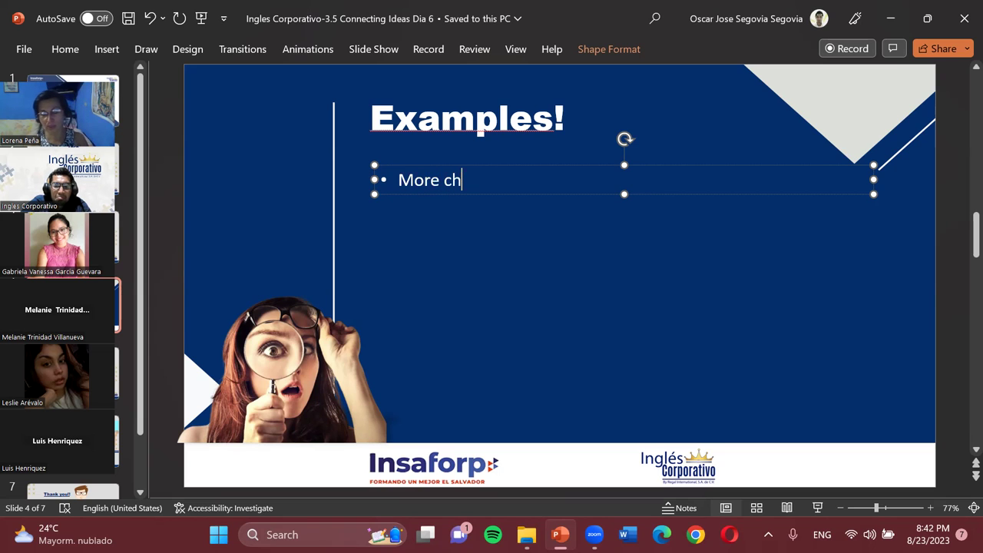
text(ildre)
key(BackSpace)
text(re)
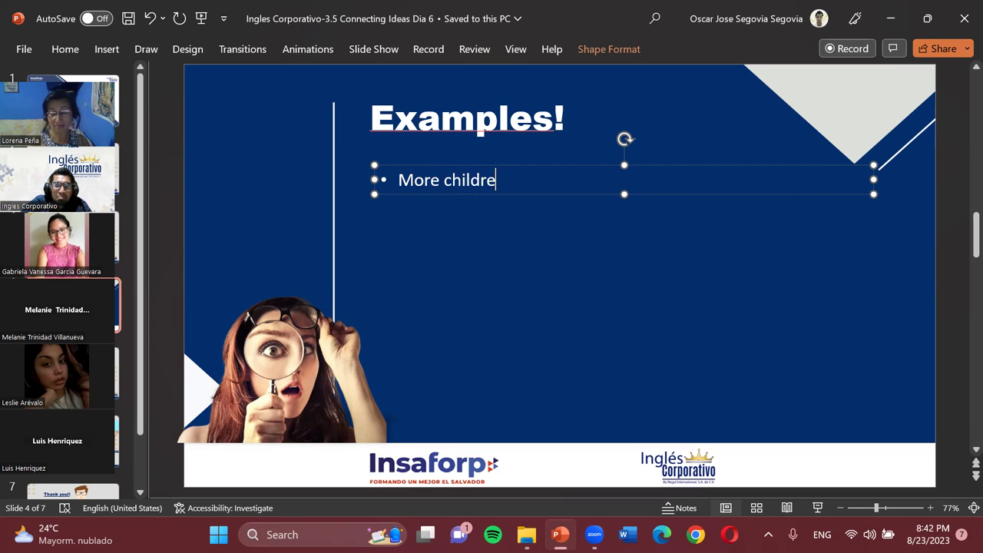
text(n are going to)
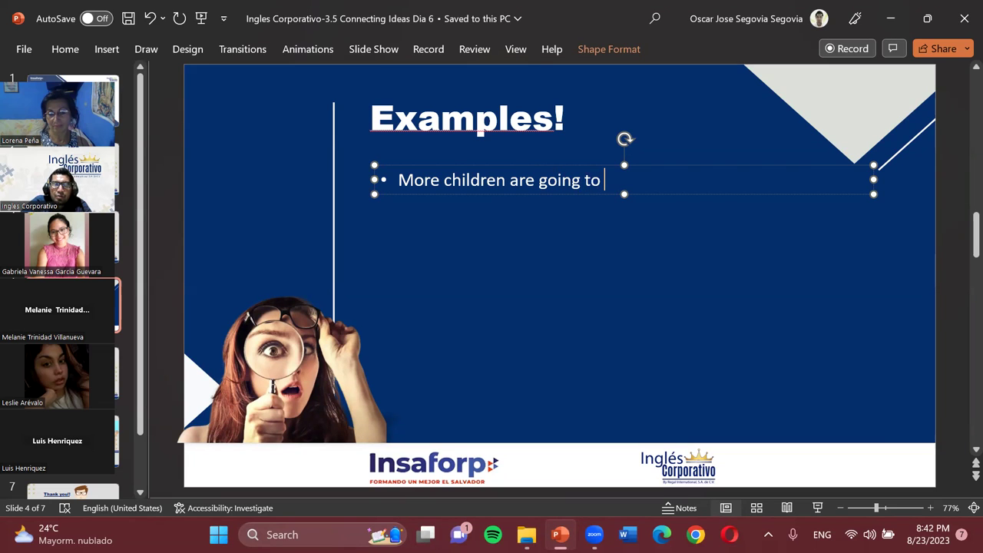
text( e)
key(BackSpace)
text(become)
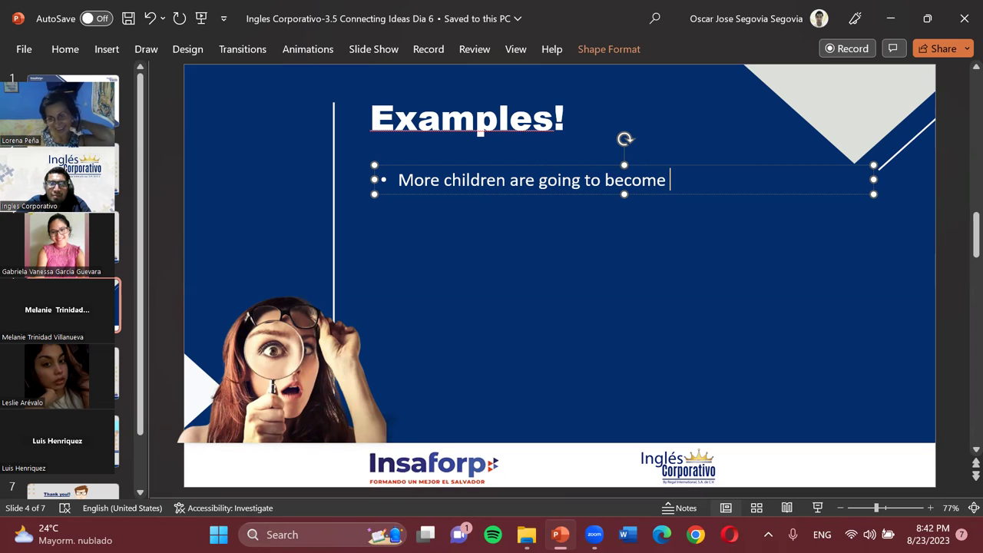
text(def)
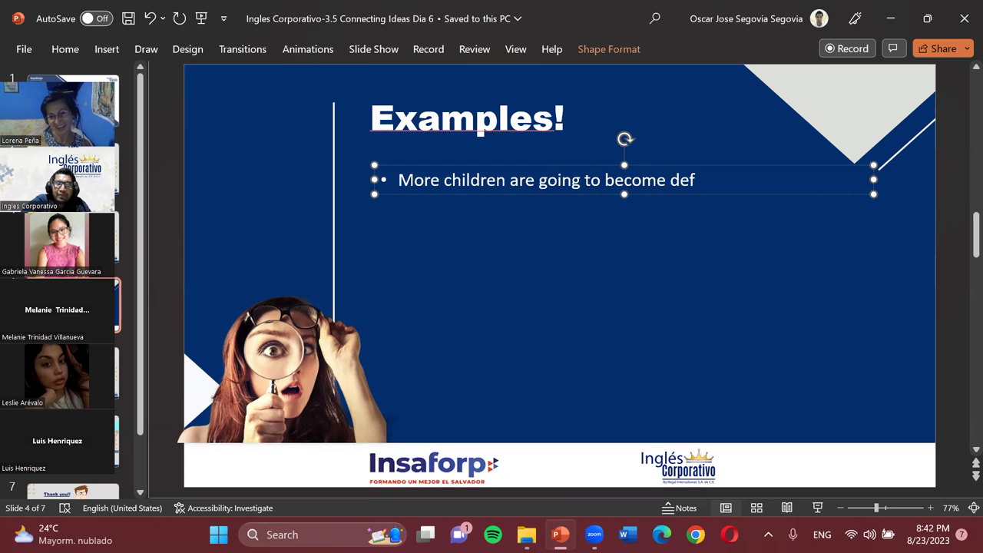
key(BackSpace)
text(af )
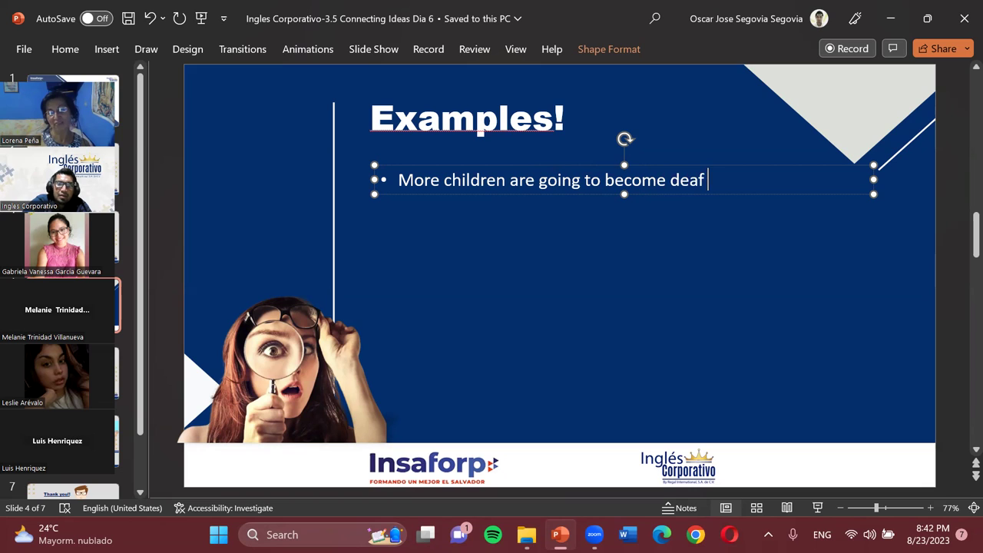
text(in the nes)
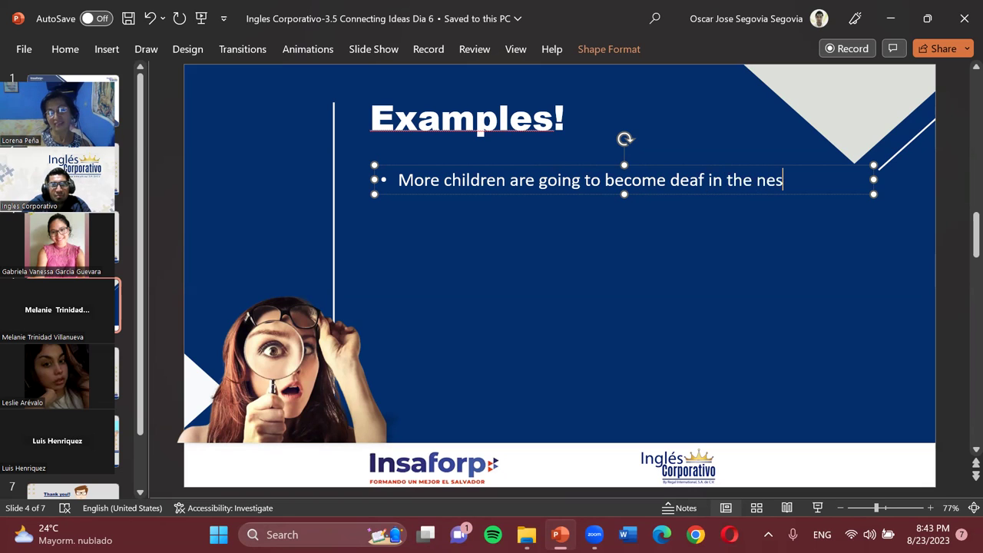
key(BackSpace)
text(xr)
key(BackSpace)
text(t )
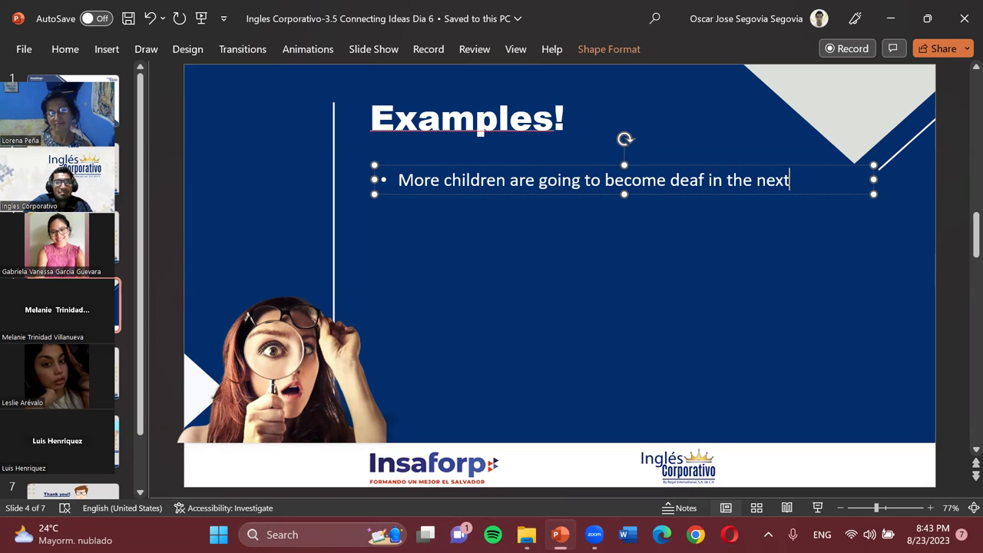
text(generation.)
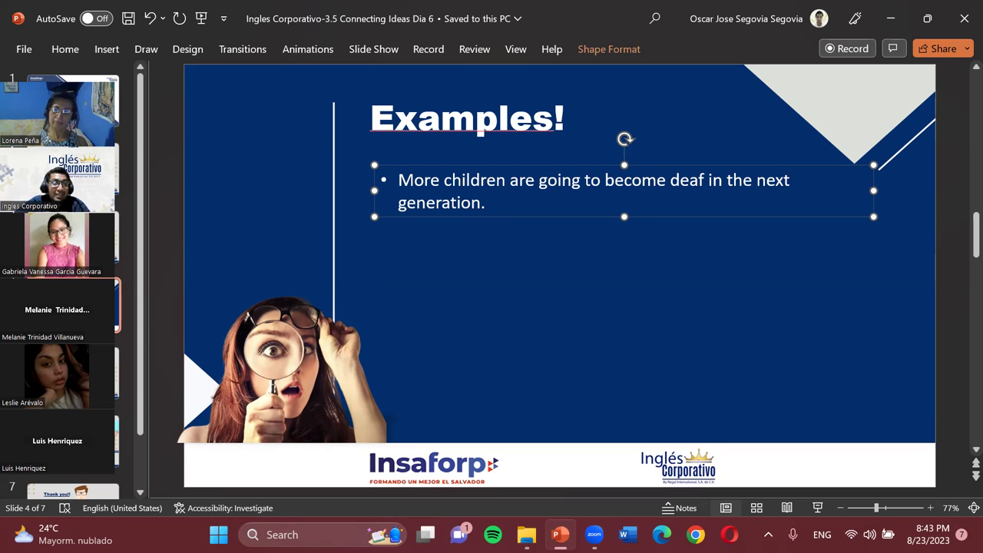
key(Return)
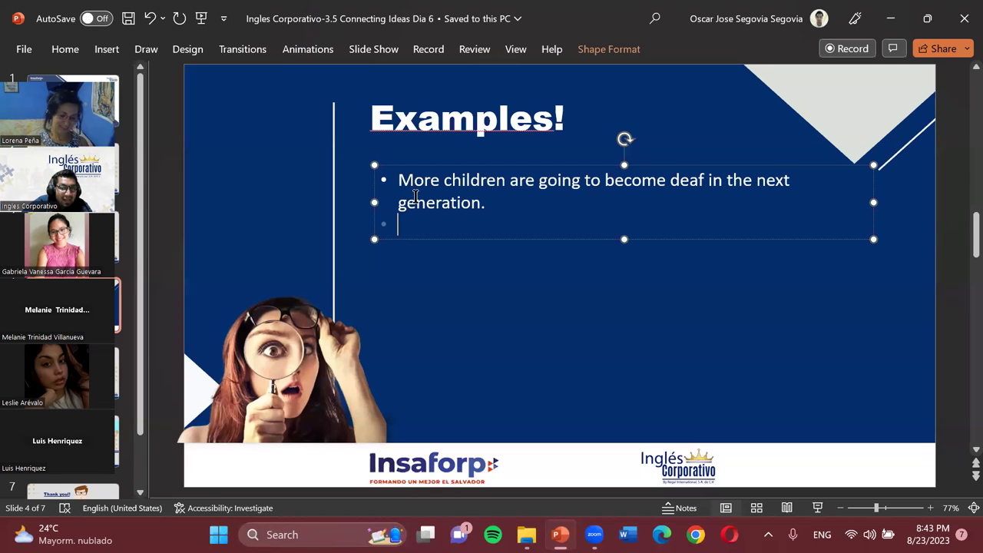
Step: Remove the empty bullet and append ' by the abuse of earphone.' to the first example, then start a new bullet
key(BackSpace)
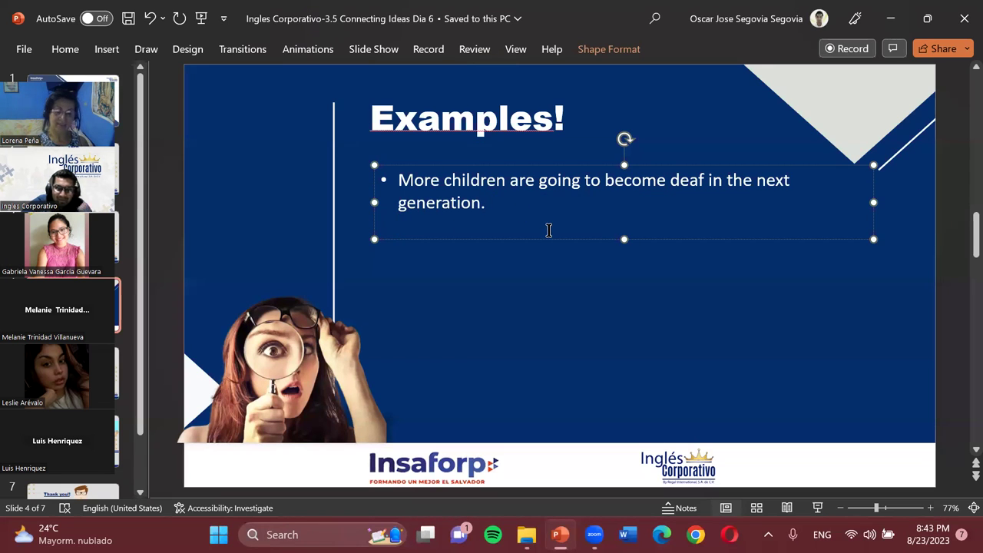
key(BackSpace)
text(by )
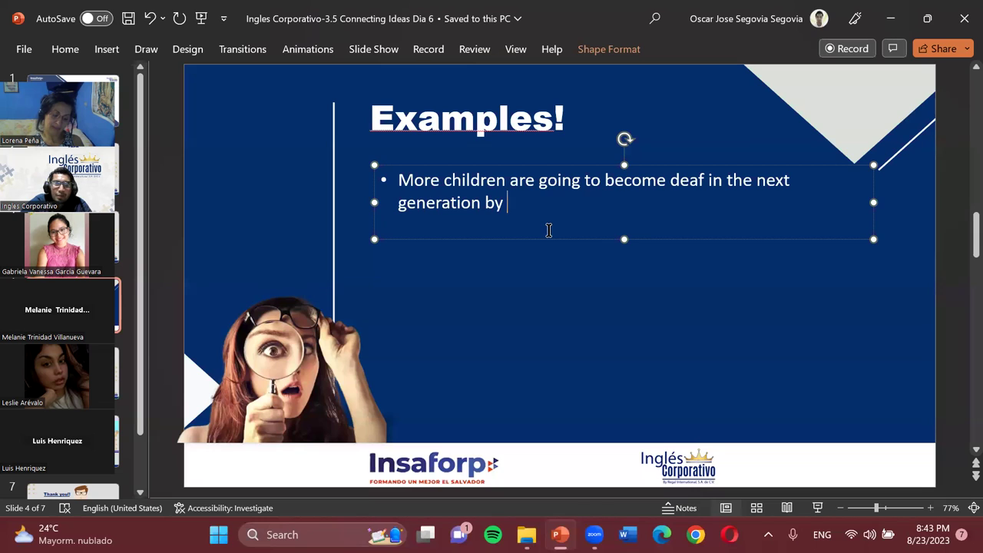
text(the)
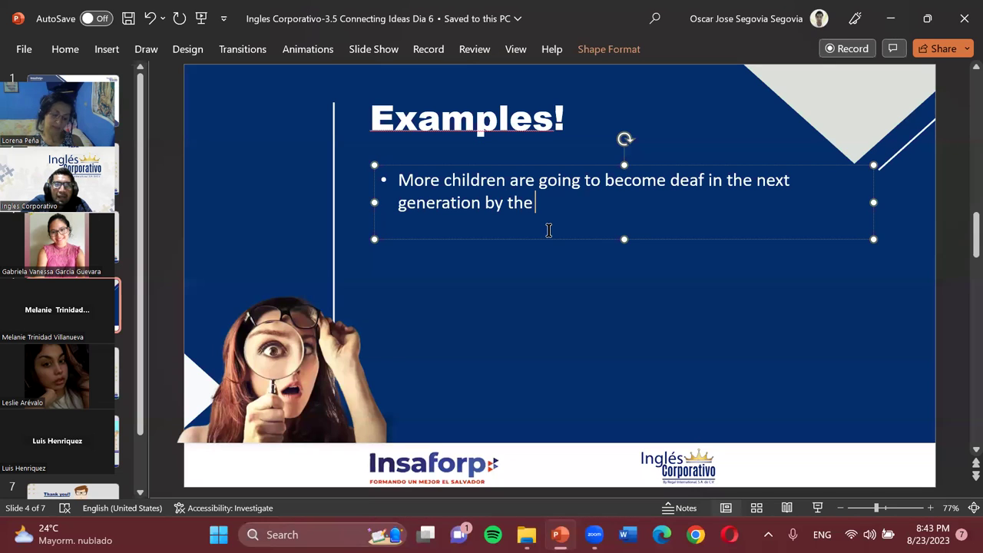
text( use o)
key(BackSpace)
text(of)
key(BackSpace)
key(BackSpace)
key(BackSpace)
key(BackSpace)
key(BackSpace)
key(BackSpace)
text(a)
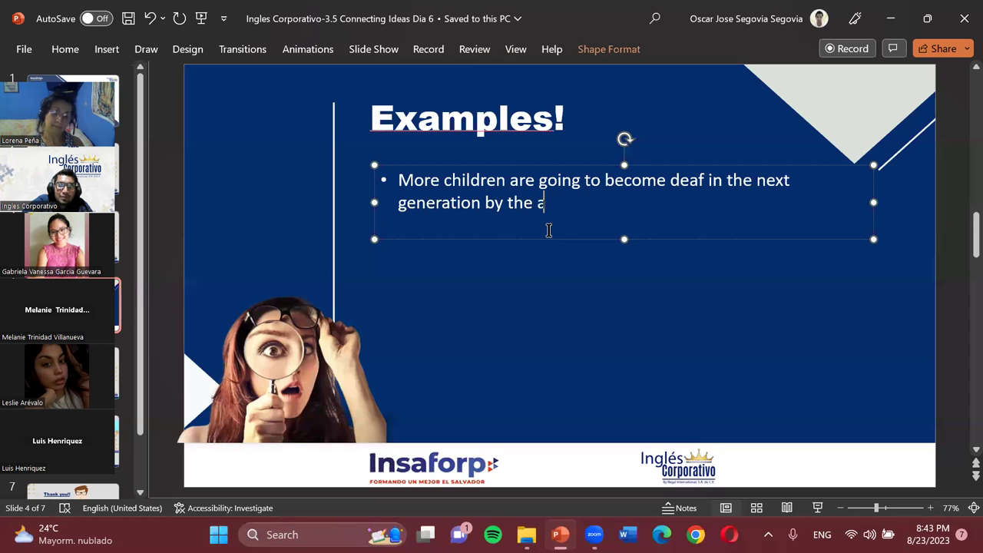
text(buse o)
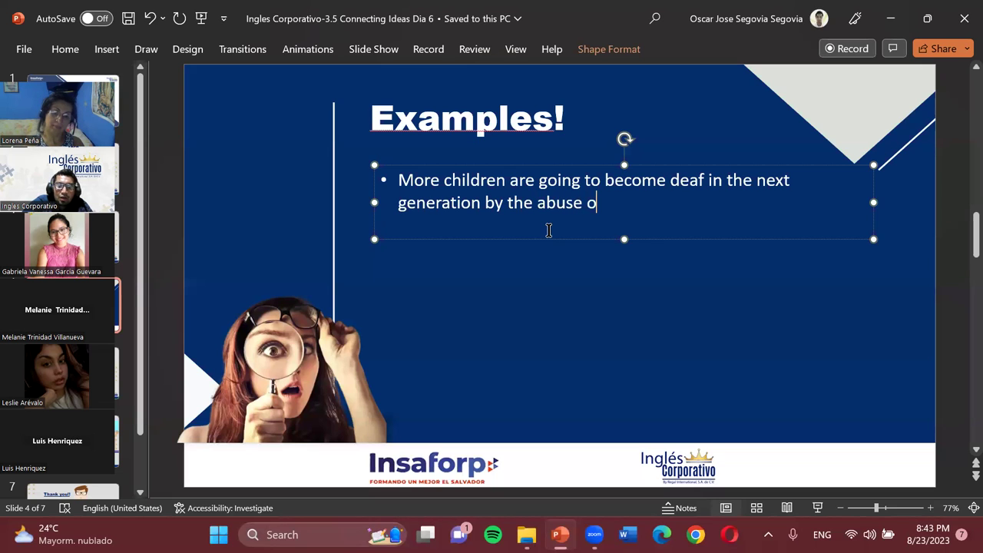
text(f ea)
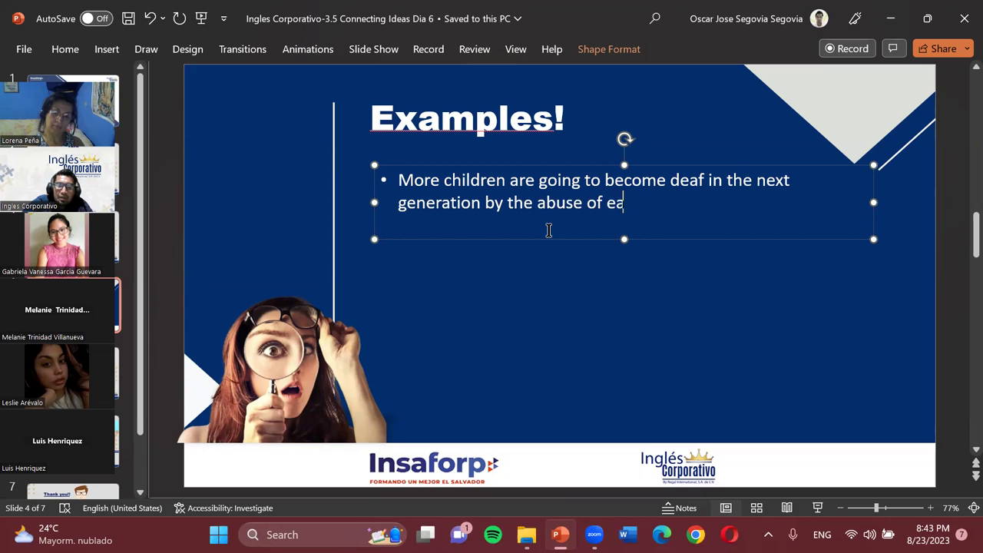
text(rphone.)
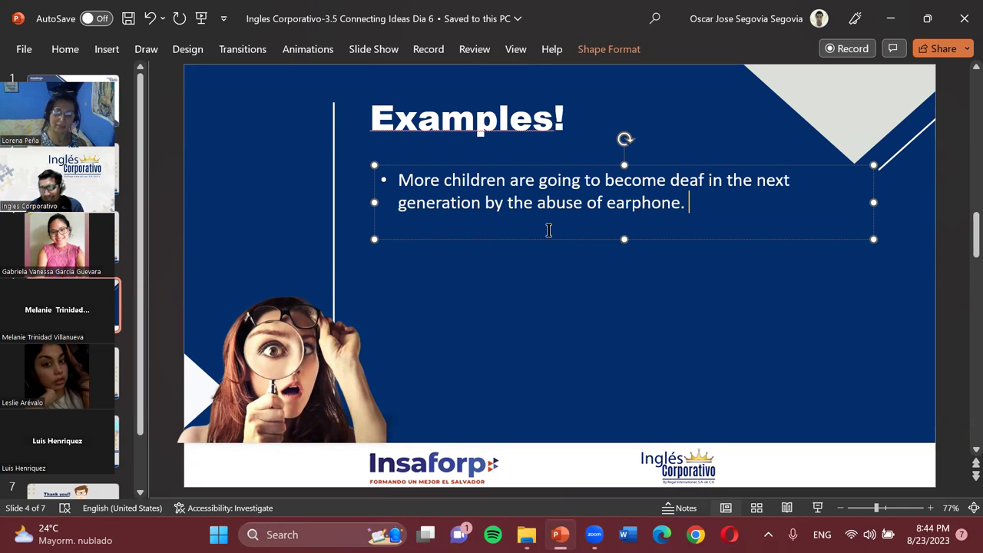
key(Return)
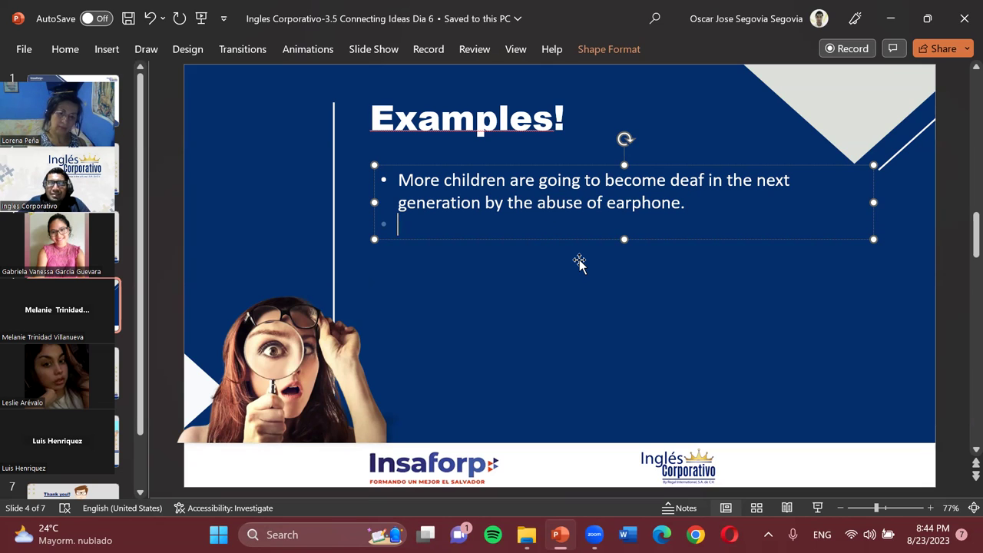
Step: Delete 'by the abuse of earphone' so the first example ends 'next generation.'
drag(485, 203, 679, 209)
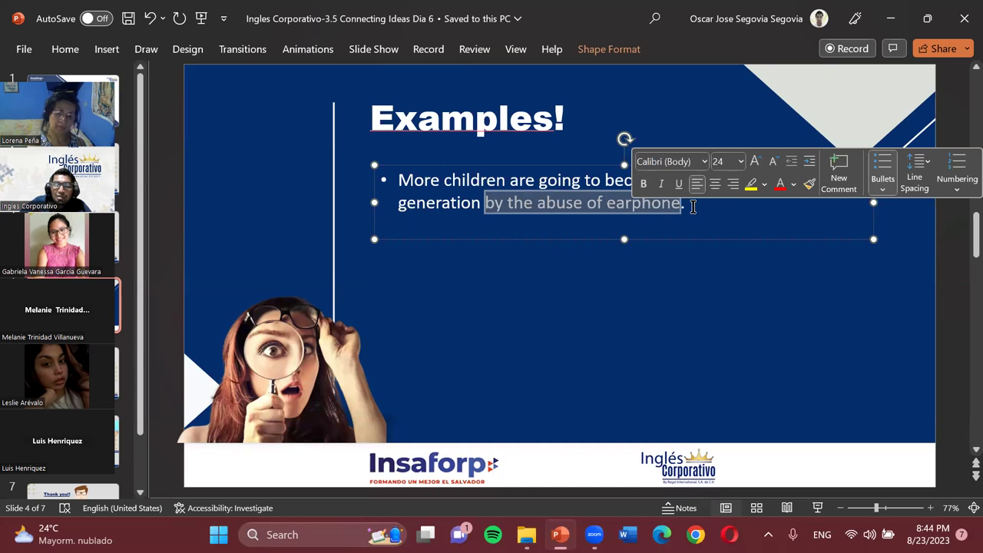
key(BackSpace)
click(507, 229)
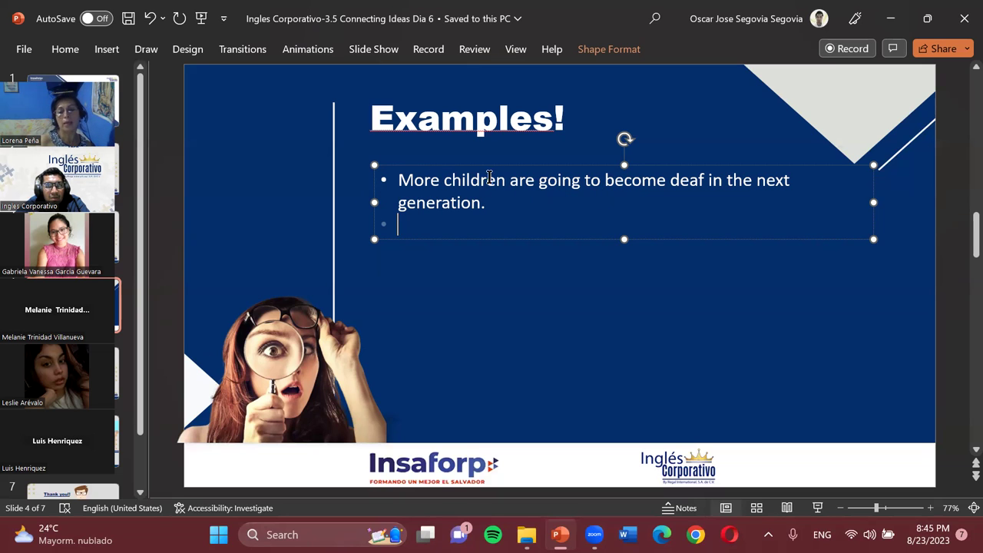
Step: Replace 'are going to' with 'will' in the first example and start a new bullet
drag(541, 184, 600, 185)
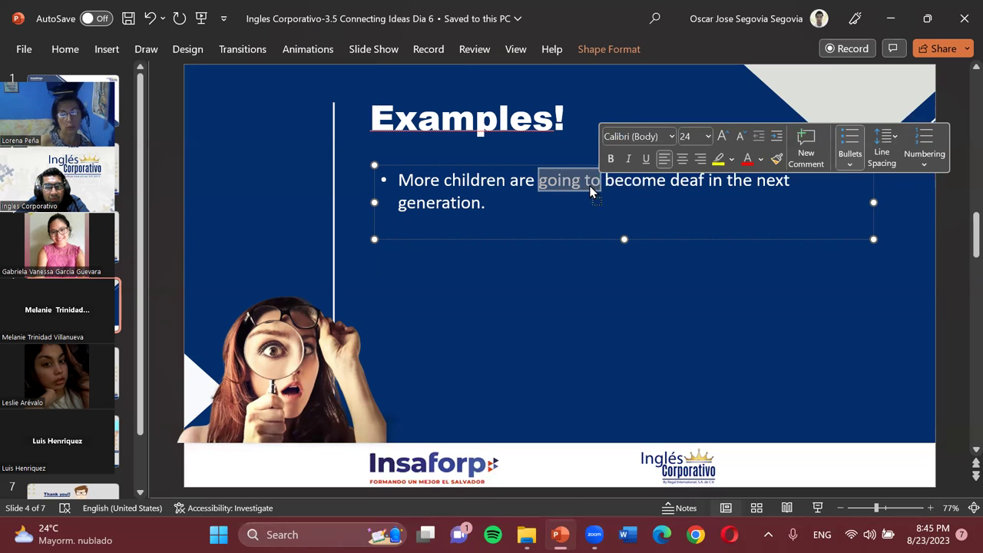
click(591, 186)
drag(519, 181, 578, 182)
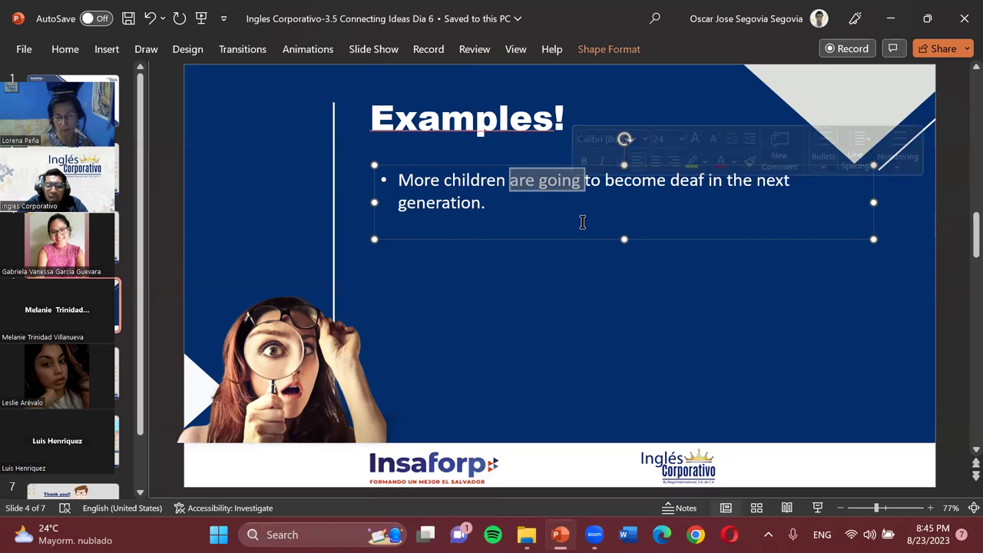
key(Delete)
key(Delete)
key(Delete)
key(Delete)
text(will)
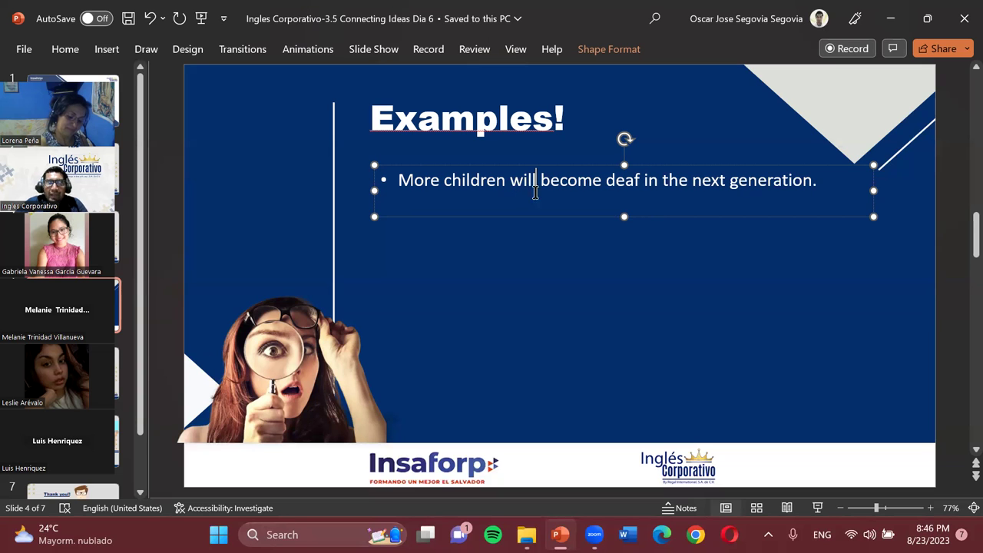
key(End)
key(Return)
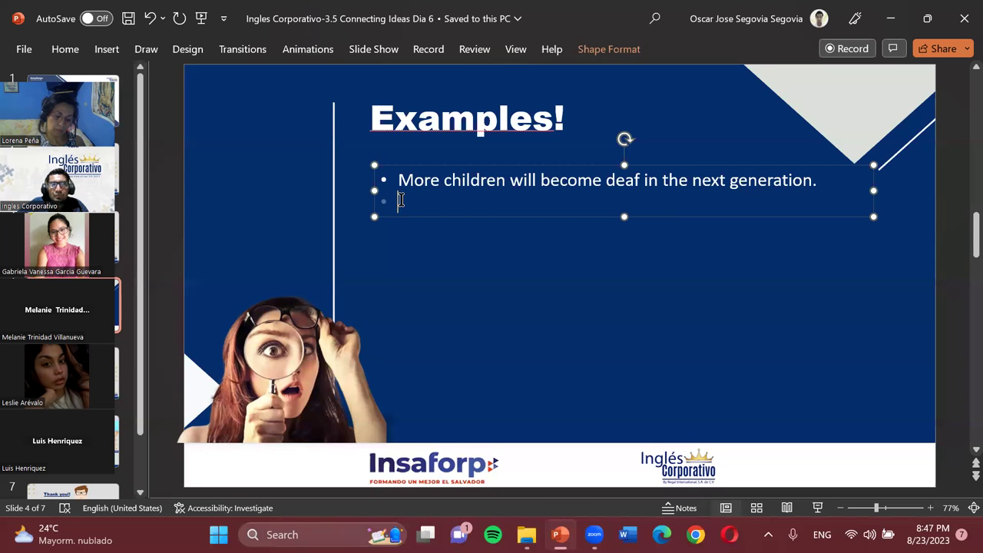
Step: Type 'The houses in the future will be more expensive.' as the second bullet
text(The housed)
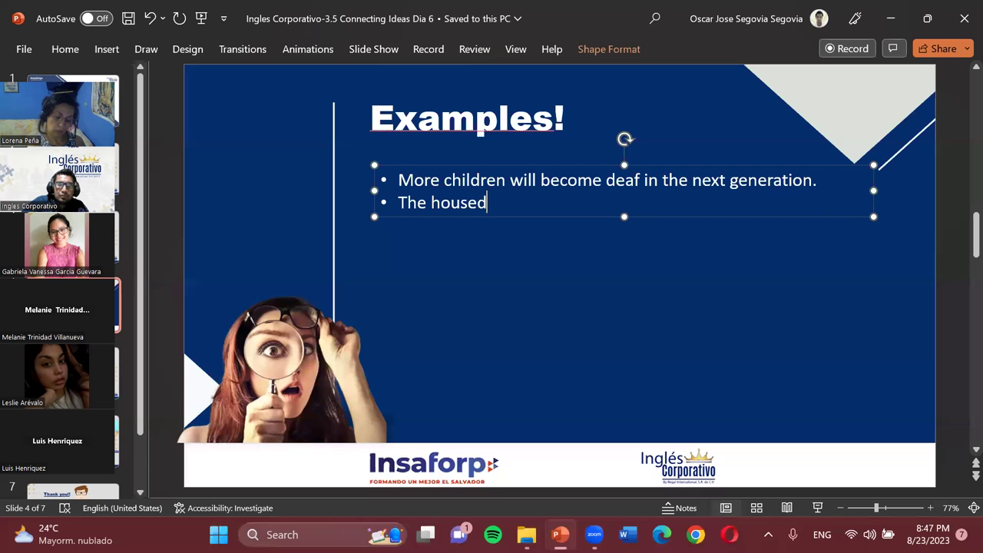
key(BackSpace)
text(s o)
key(BackSpace)
text(in the fu)
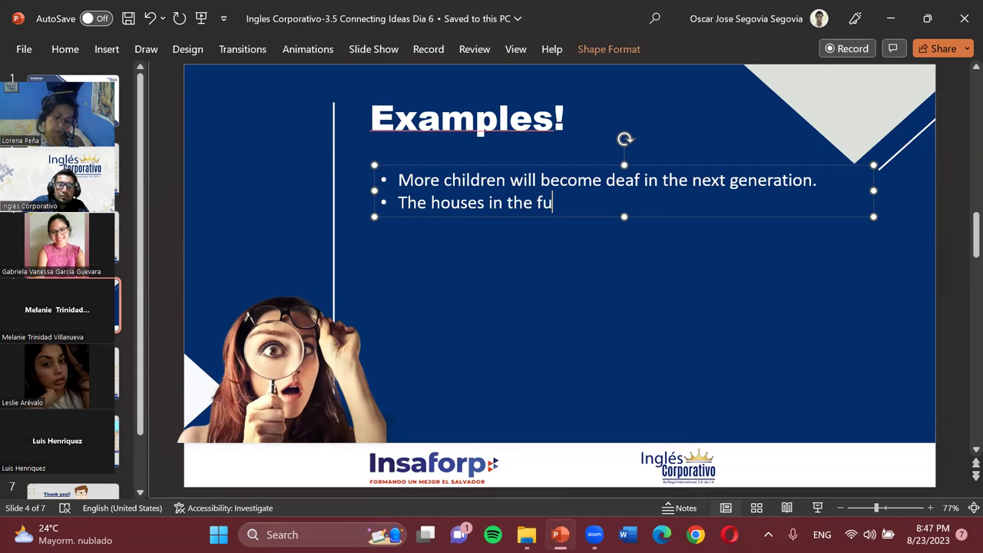
text(ture)
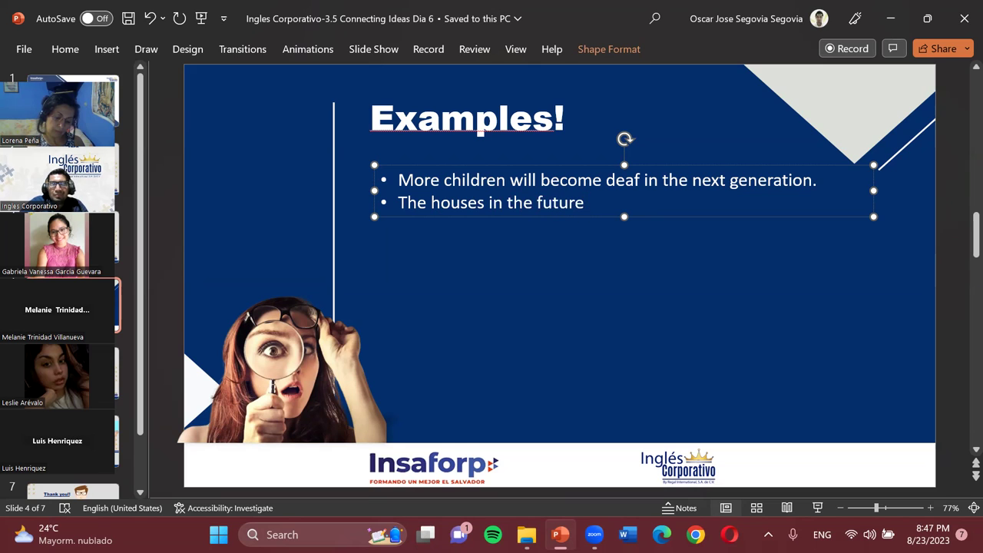
text( wi)
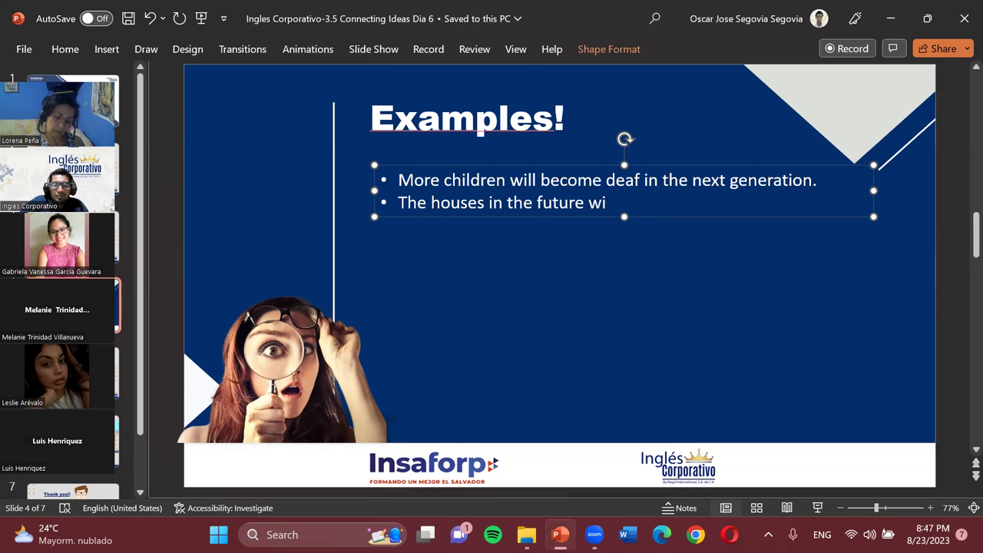
text(ll vbe)
key(BackSpace)
key(BackSpace)
key(BackSpace)
text(be)
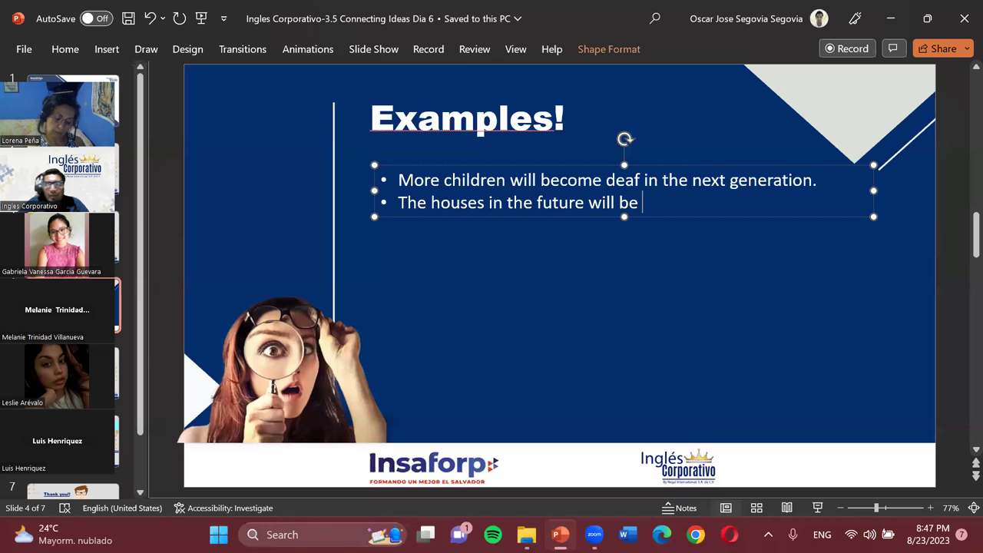
text(more expensive)
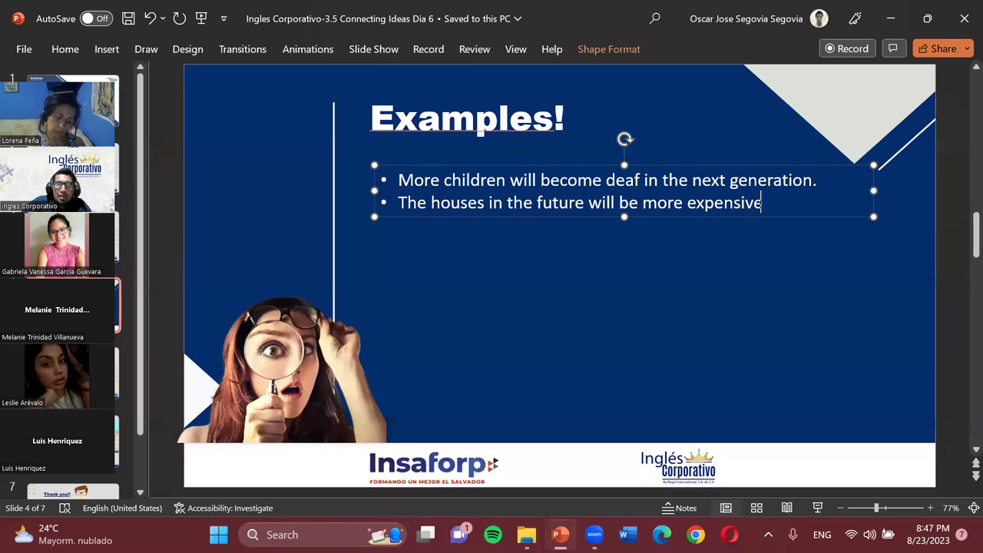
text(.)
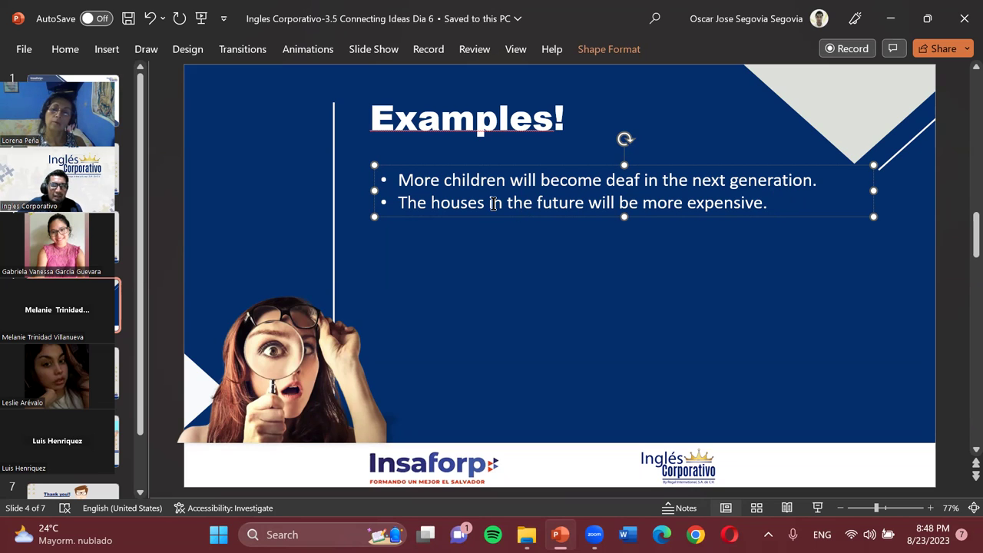
Step: Move 'in the future' to the end, giving 'The houses will be more expensive in the future.'
drag(487, 202, 588, 202)
key(ctrl+c)
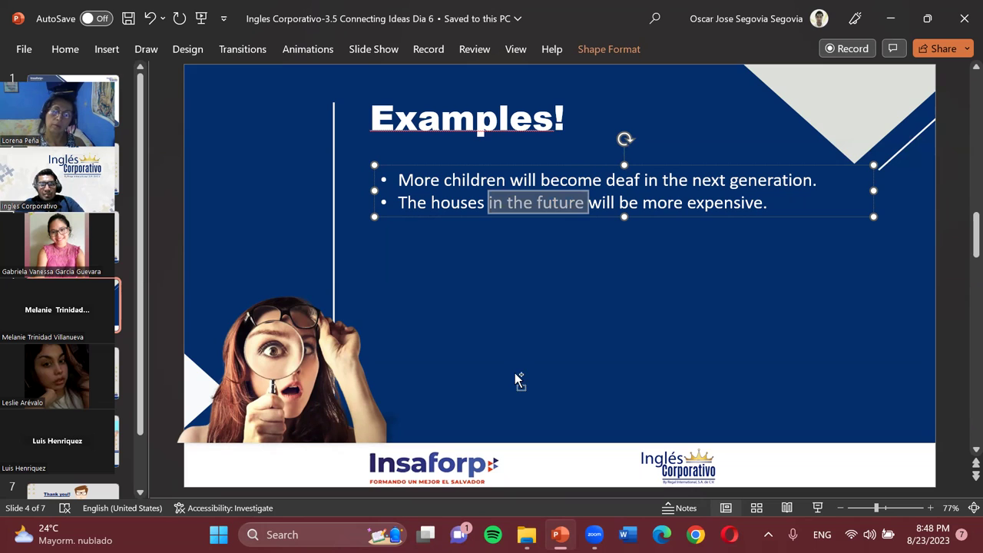
key(BackSpace)
click(667, 201)
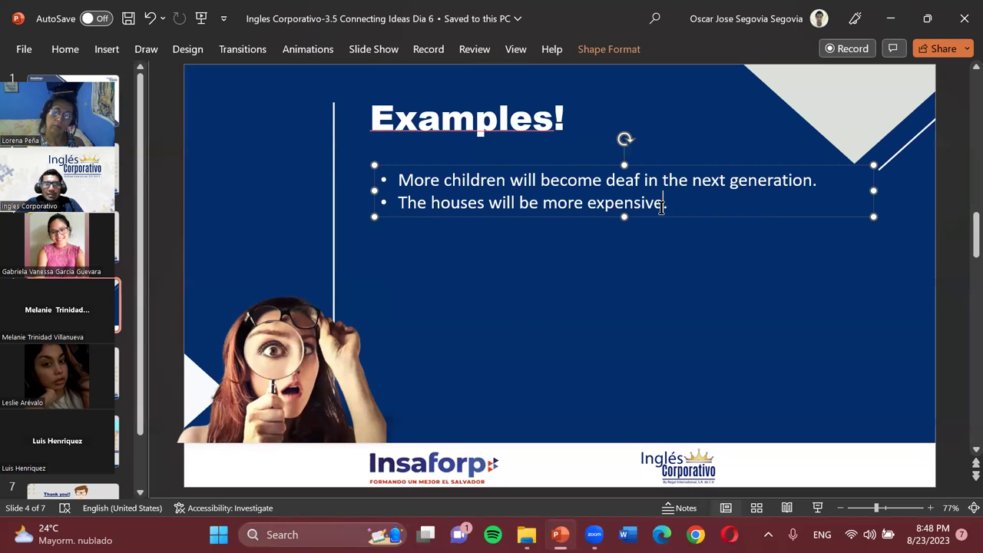
key(ctrl+v)
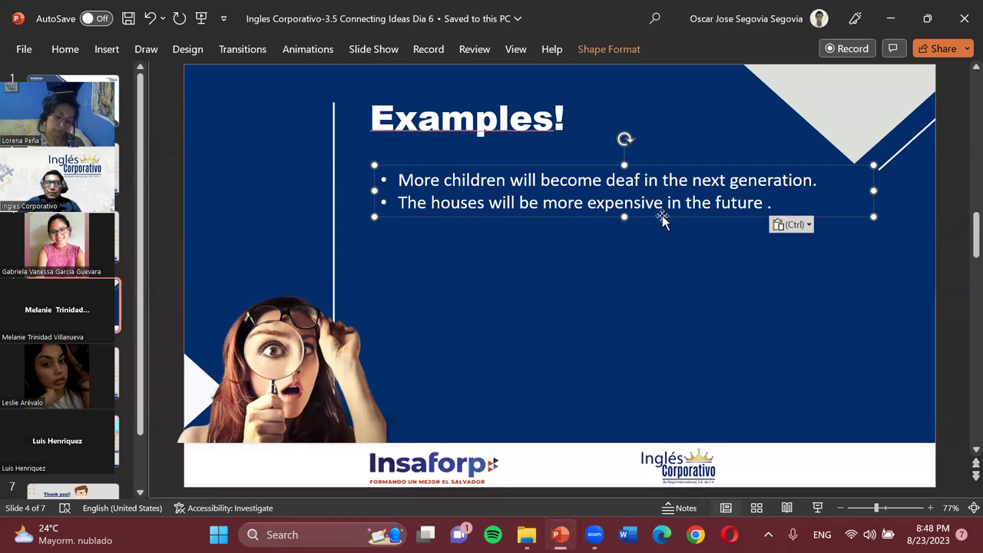
key(BackSpace)
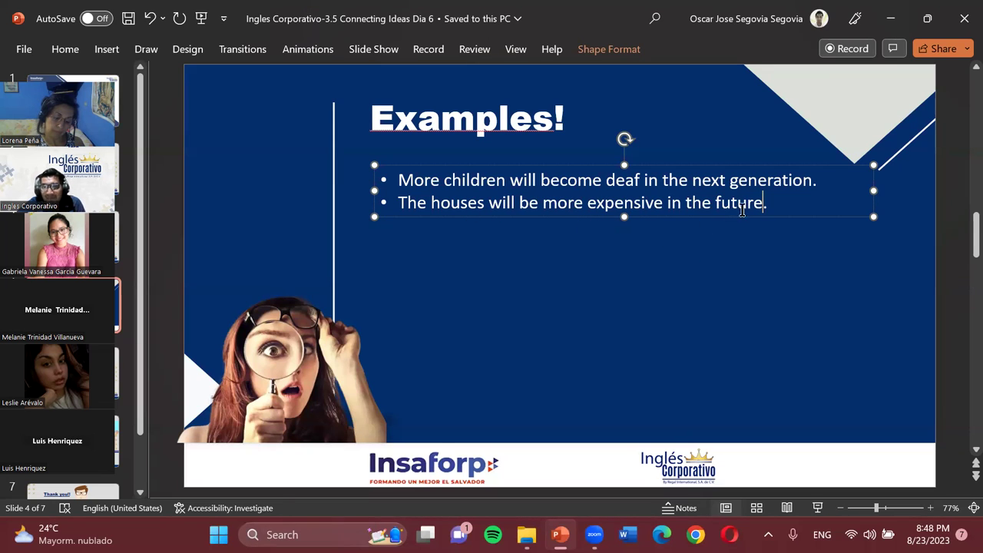
click(771, 203)
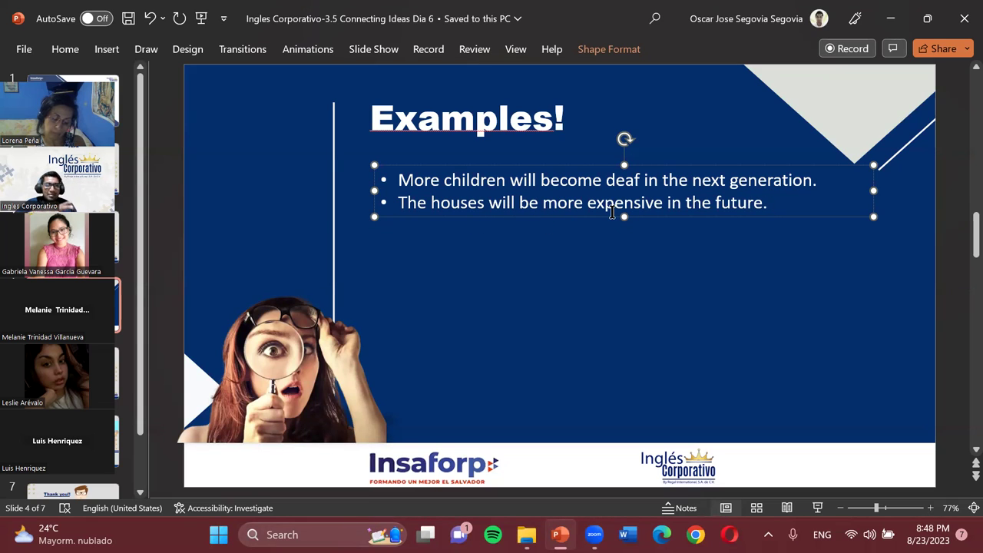
Step: Highlight the time phrases 'next generation.' and 'in the future.', then start a third bullet
drag(667, 203, 770, 209)
click(777, 205)
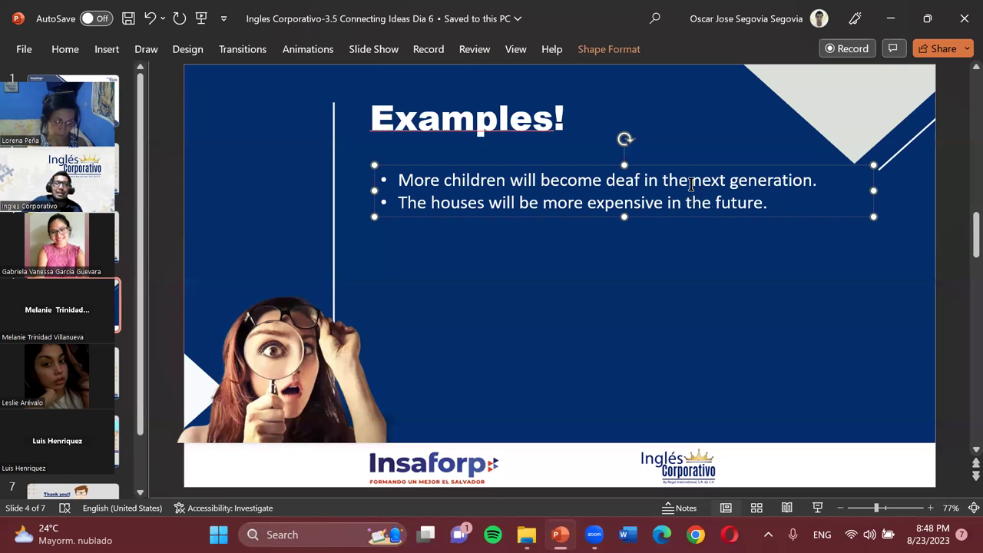
drag(692, 180, 831, 192)
click(789, 198)
drag(693, 179, 819, 181)
click(795, 199)
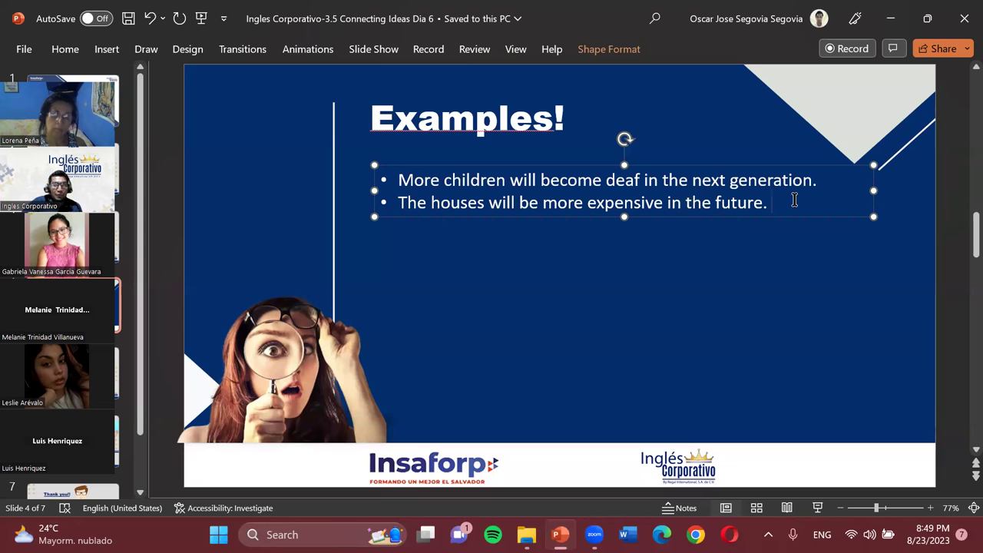
drag(693, 179, 836, 180)
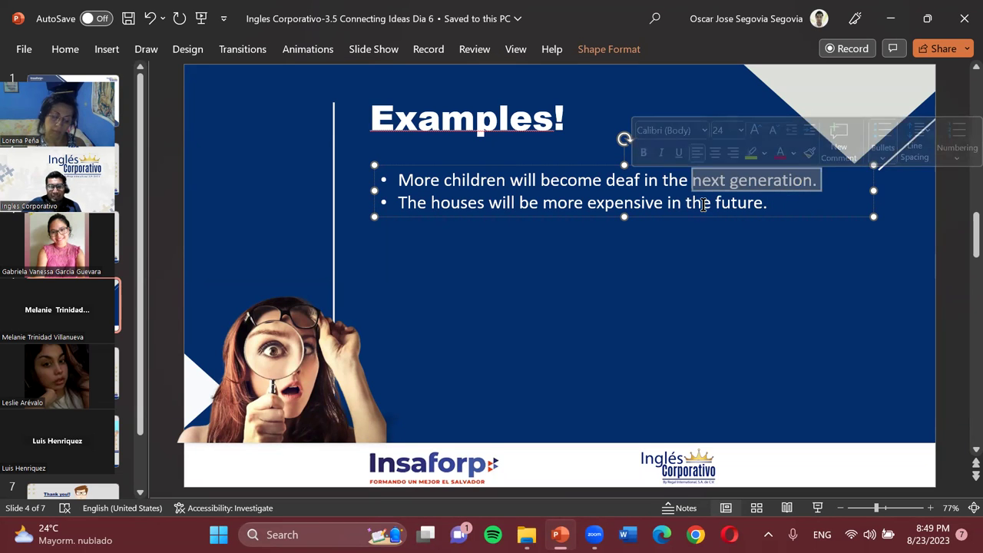
drag(689, 204, 779, 202)
click(779, 201)
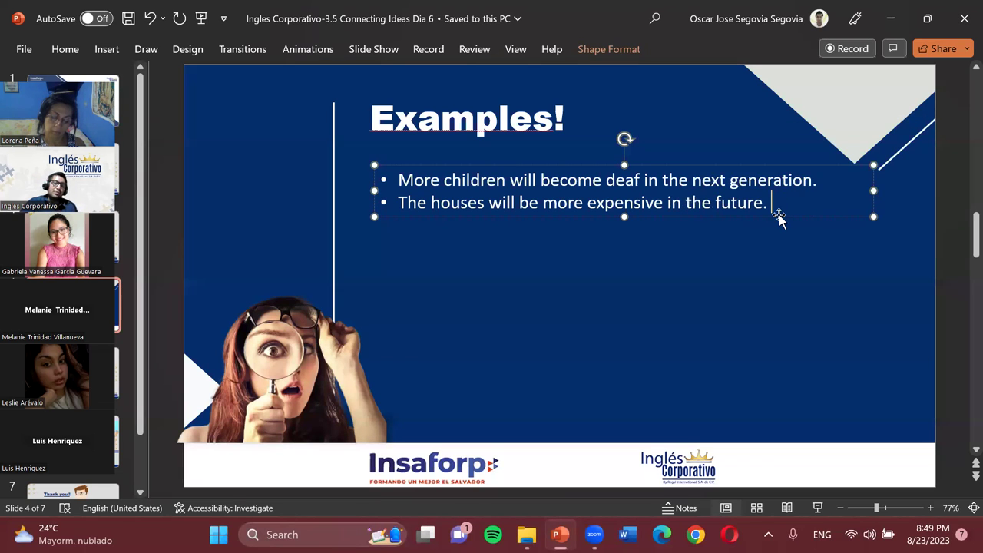
key(Return)
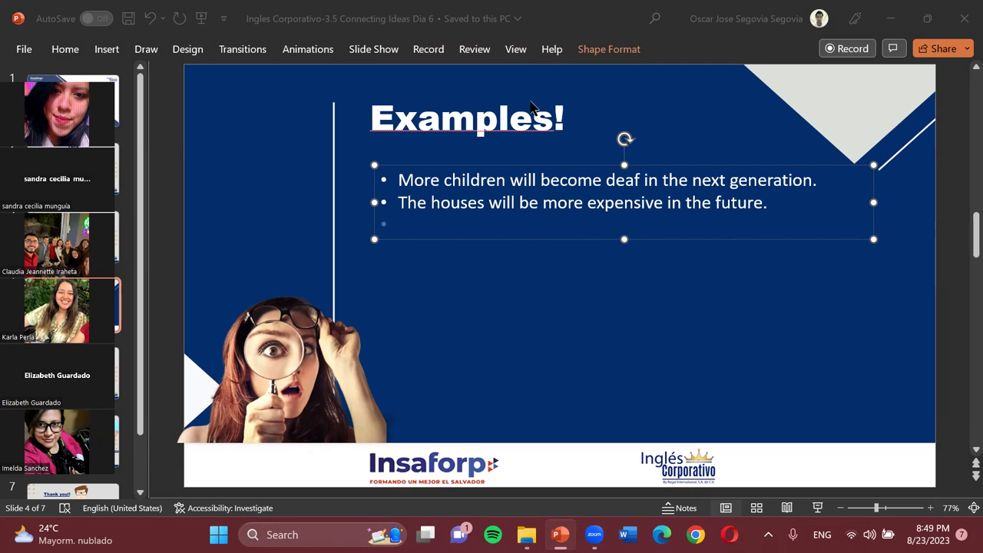
Step: Paste 'More kids are using glasses in early age.' into the third bullet, lowercasing 'Kids'
click(415, 224)
text(More Kids are using glasses in early age.)
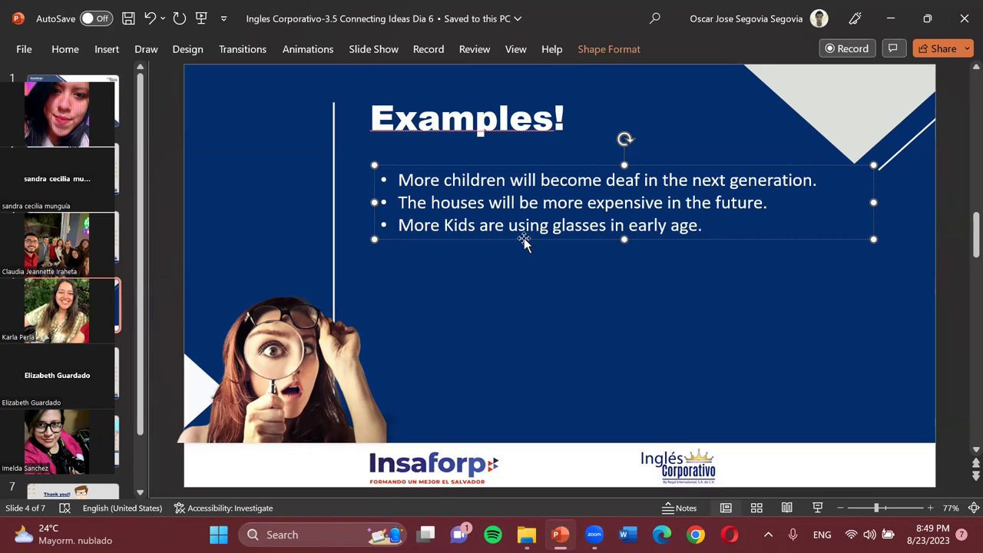
click(454, 228)
key(BackSpace)
text(k)
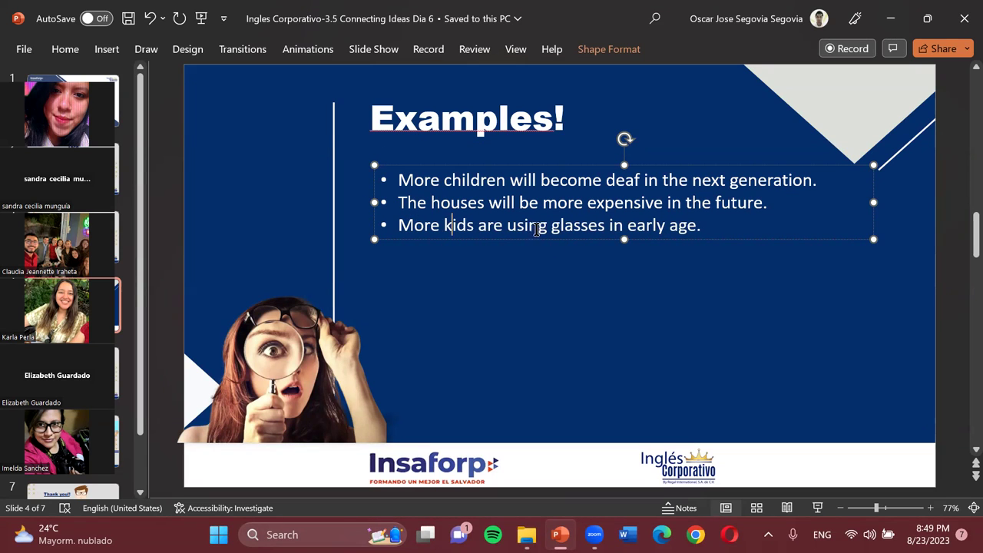
click(697, 225)
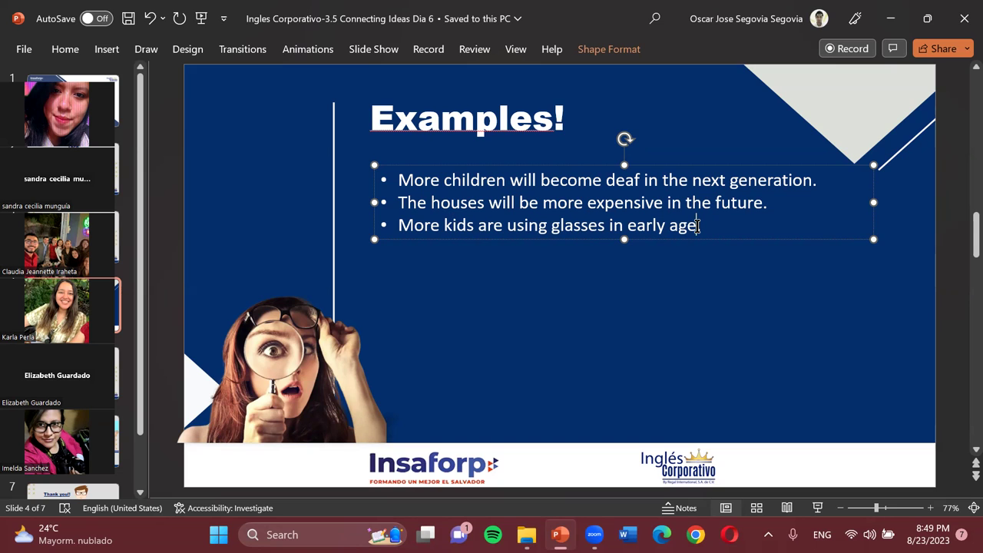
Step: In the third example, change 'using' to 'wearing', 'in' to 'at', and 'age' to 'ages'
double_click(615, 226)
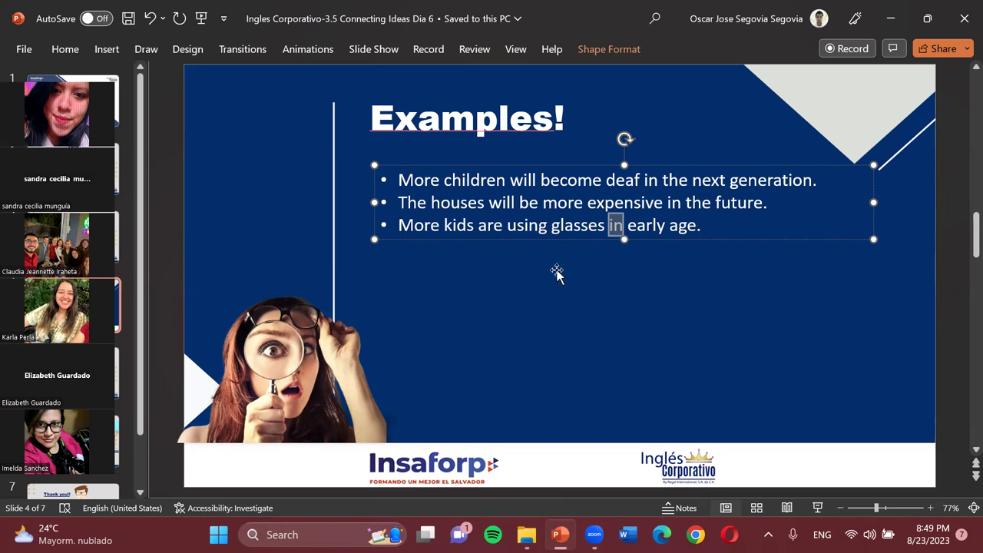
double_click(524, 228)
text(wear)
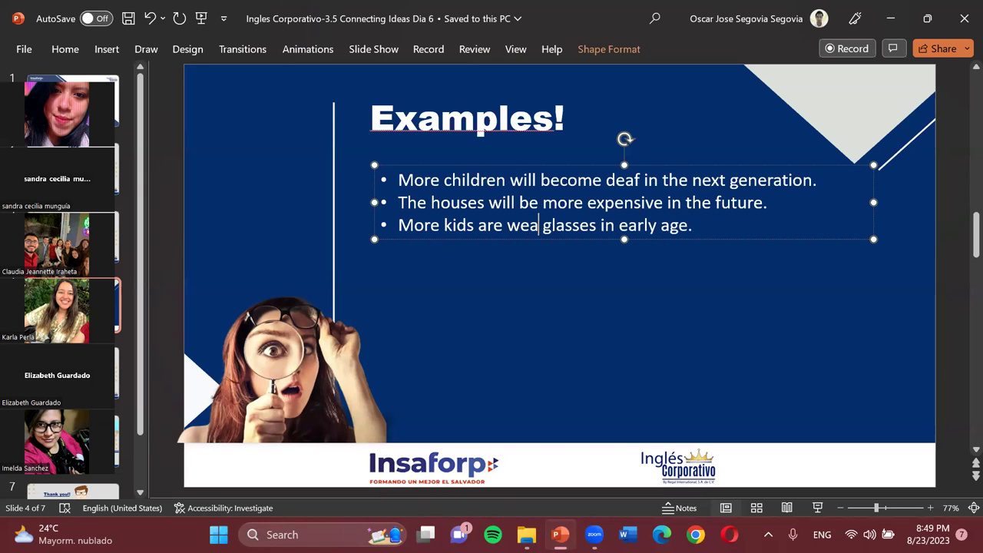
text(ing)
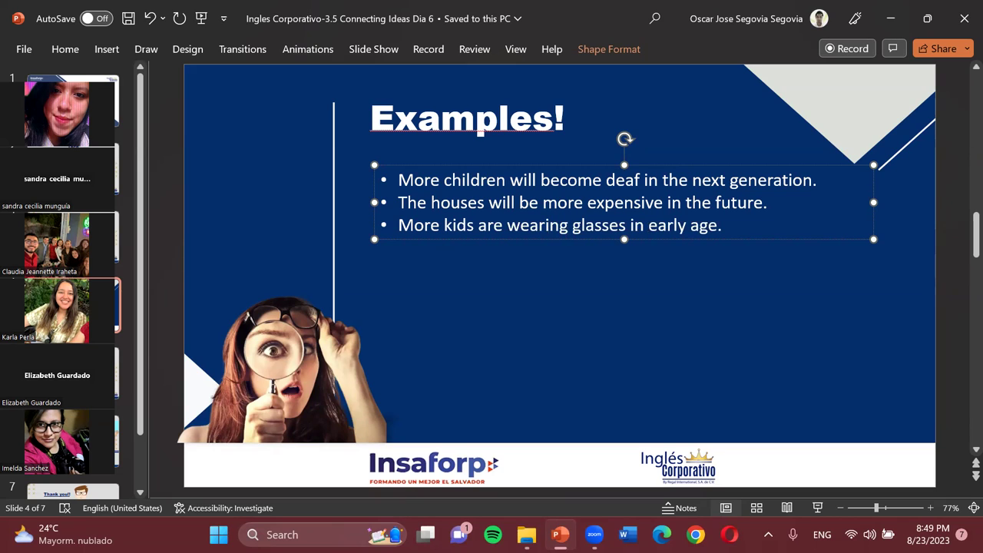
double_click(636, 226)
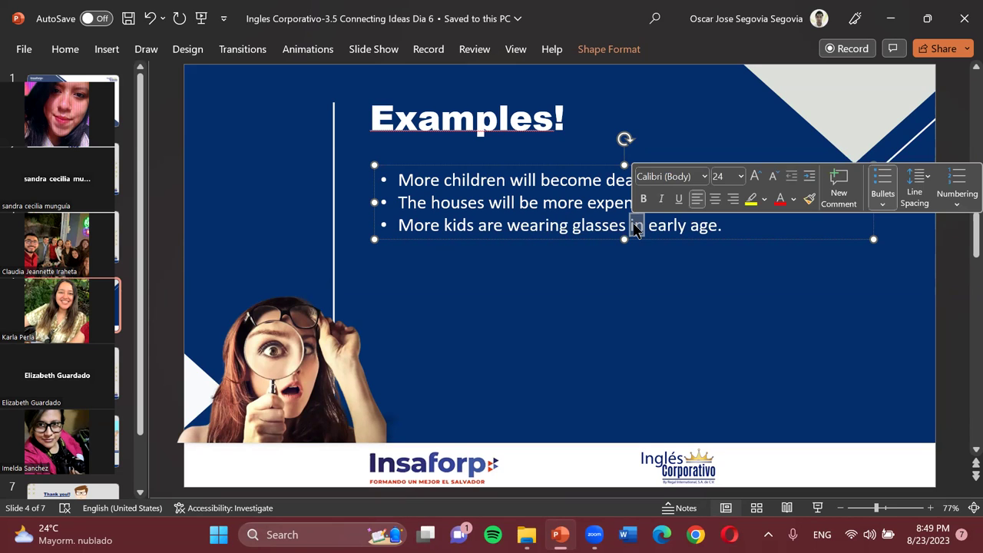
text(at)
key(End)
key(Left)
text(s)
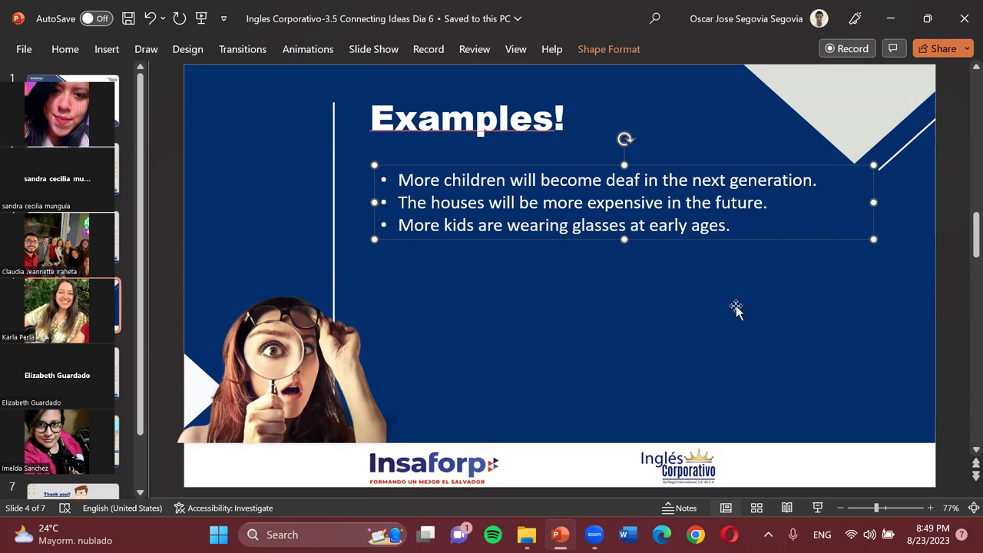
Step: Change 'early' to 'earlier' and 'wearing' to 'needing', then start a fourth bullet
click(640, 224)
double_click(639, 224)
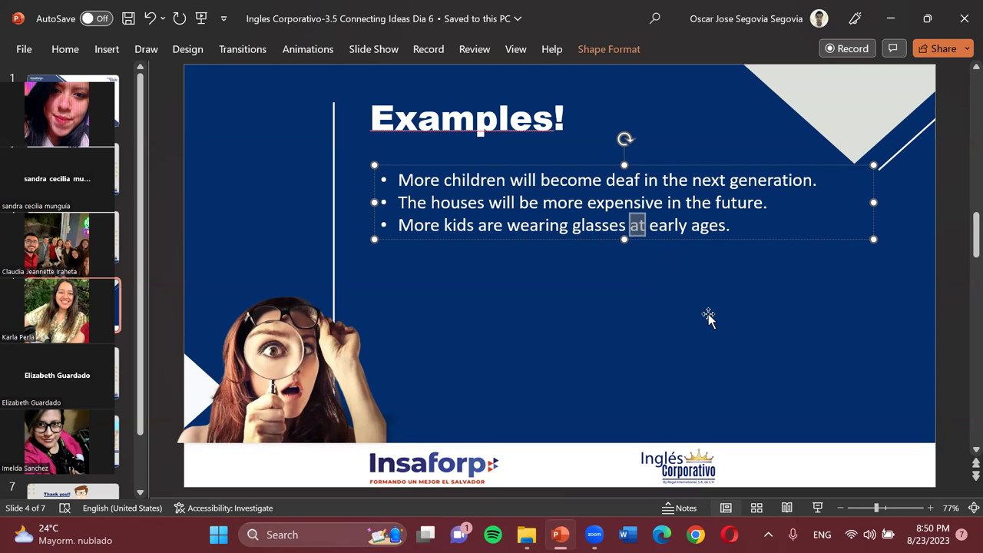
click(688, 225)
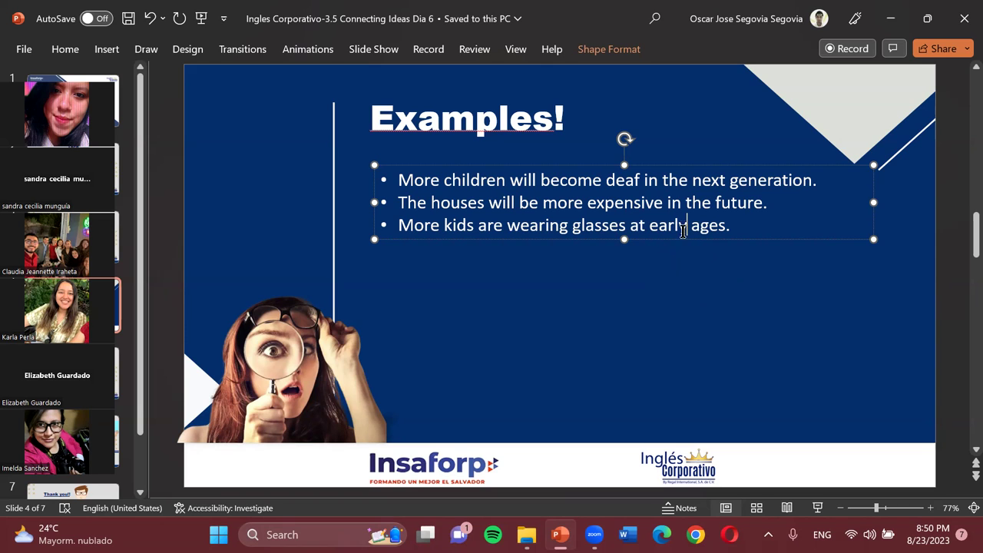
key(BackSpace)
text(ier)
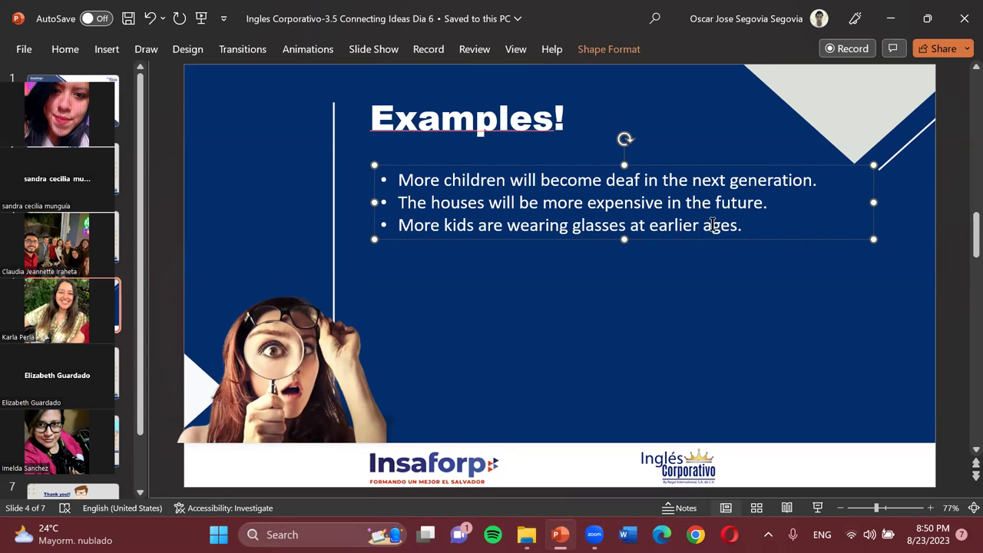
double_click(542, 223)
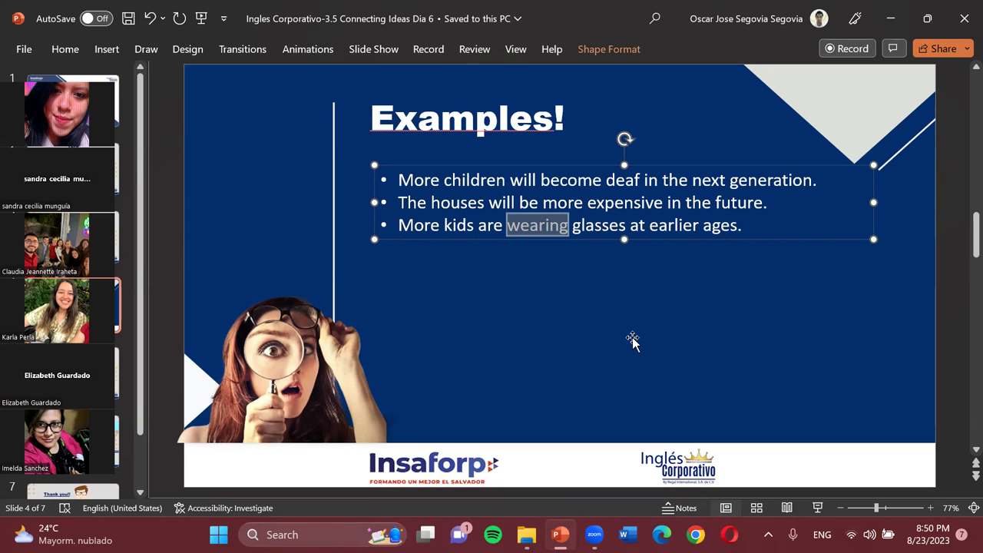
text(need)
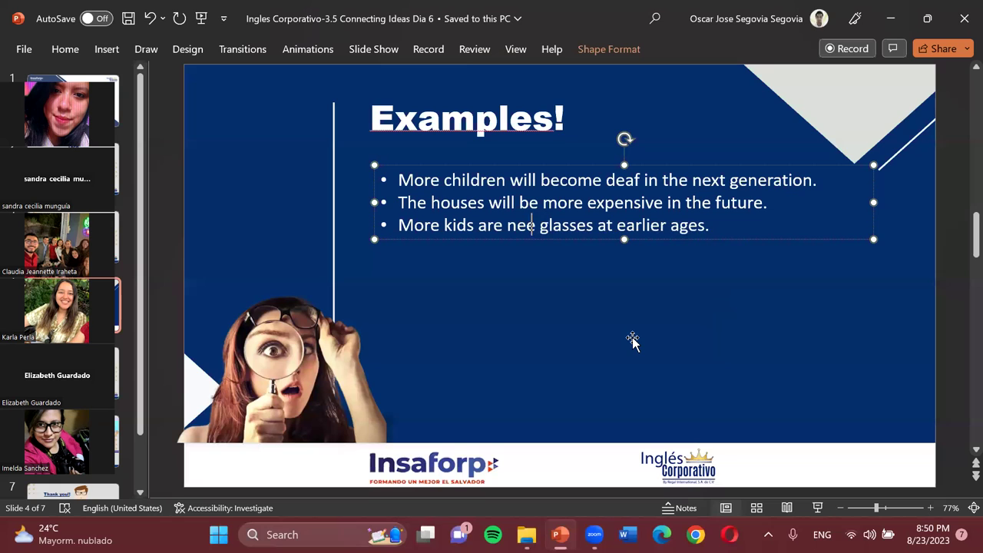
text(ing)
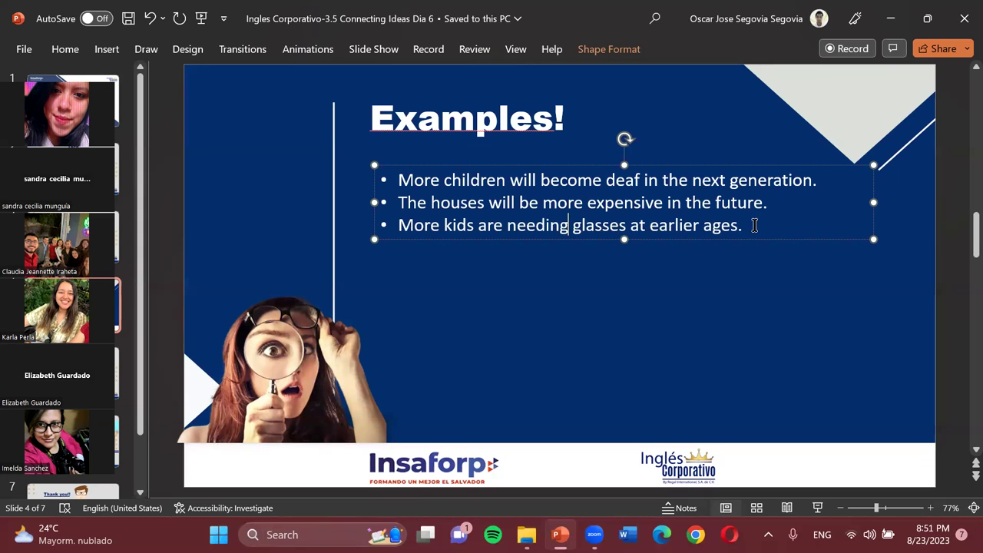
key(Return)
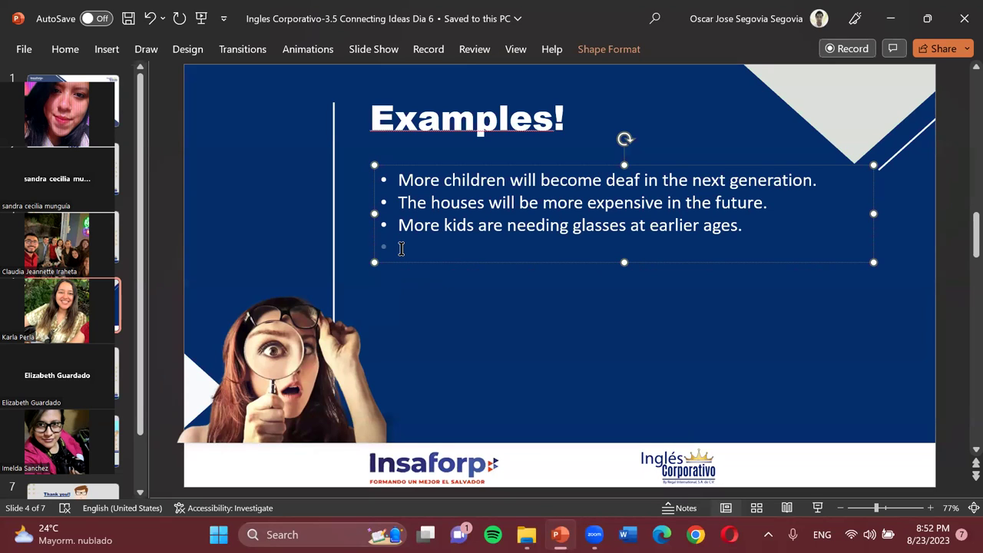
Step: Type 'Some students repeat the subject because the haven't been doing their homework.' as the fourth bullet
text(Some students repea)
key(BackSpace)
text(peat the subject becuae)
key(BackSpace)
key(BackSpace)
key(BackSpace)
text(ause the have)
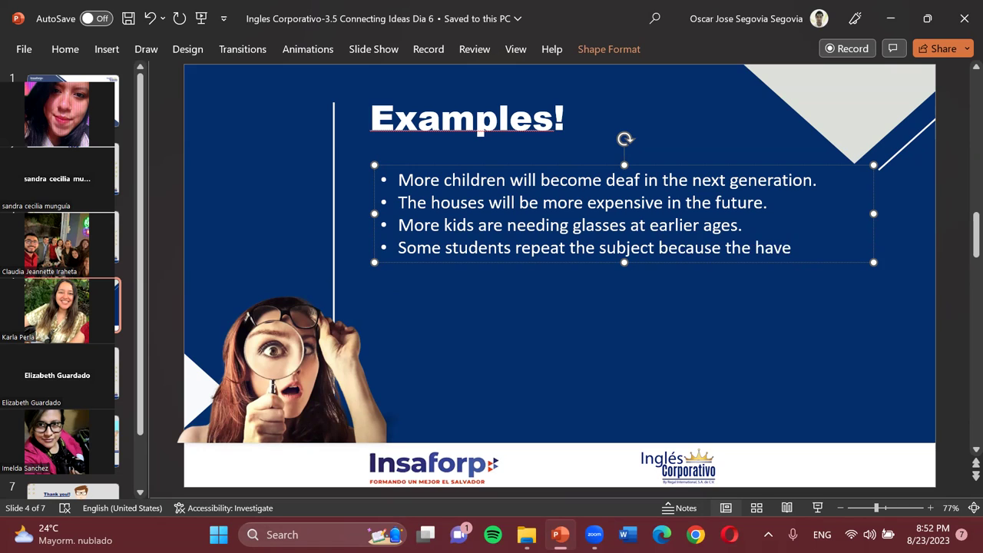
text(n't )
text(been )
text(doin gt)
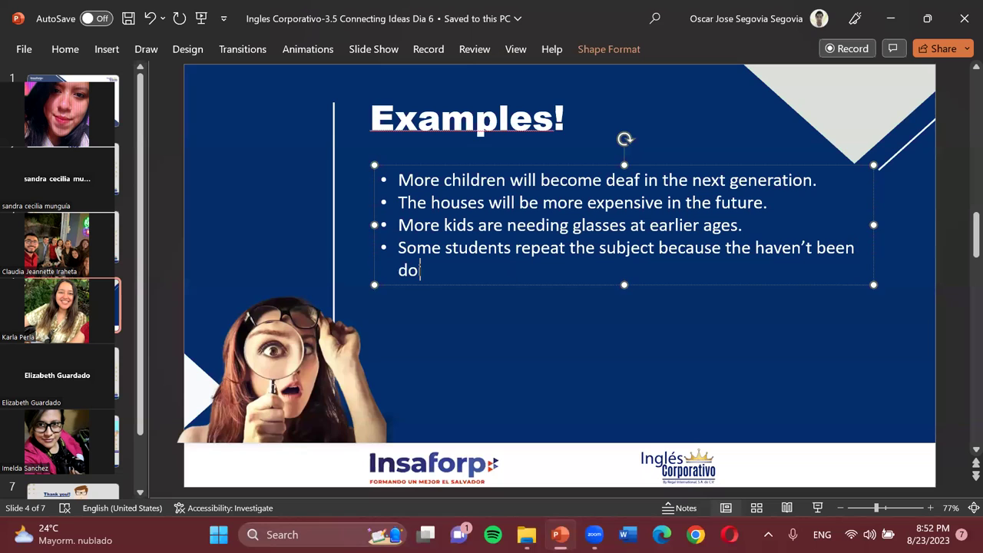
key(BackSpace)
key(BackSpace)
key(BackSpace)
text(g their homework)
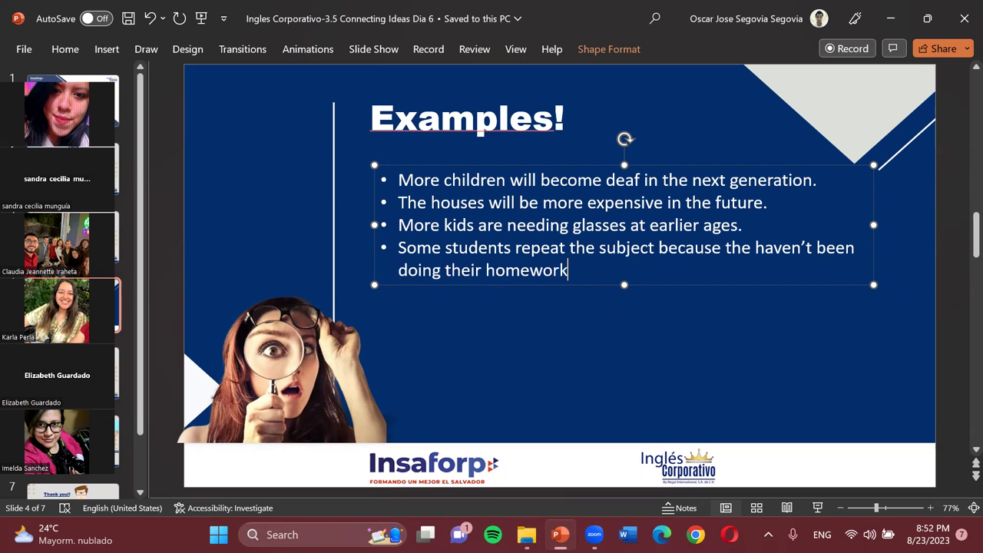
text(.)
double_click(472, 247)
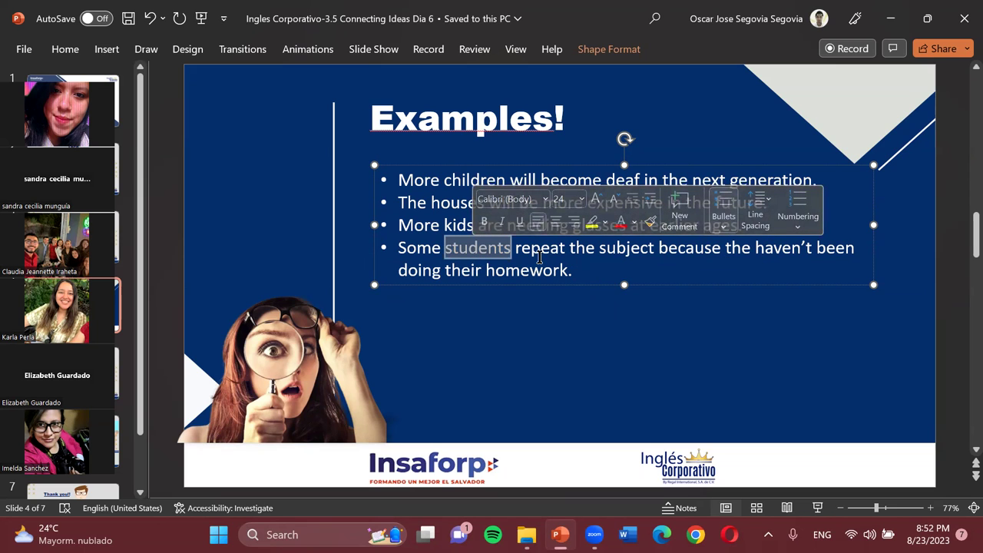
key(ctrl+End)
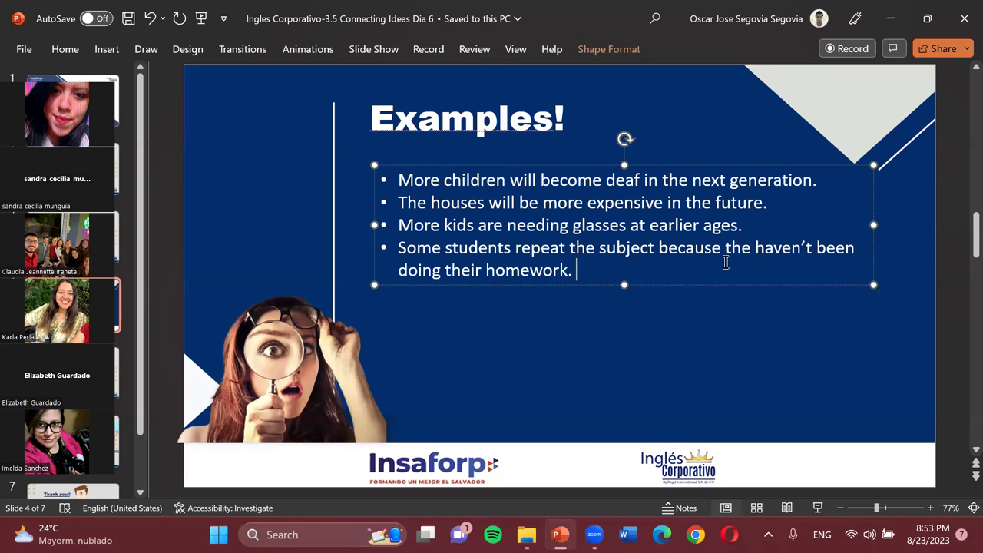
Step: Change 'the' to 'they' and insert 'will' after 'students' in the fourth bullet
click(750, 247)
text(y)
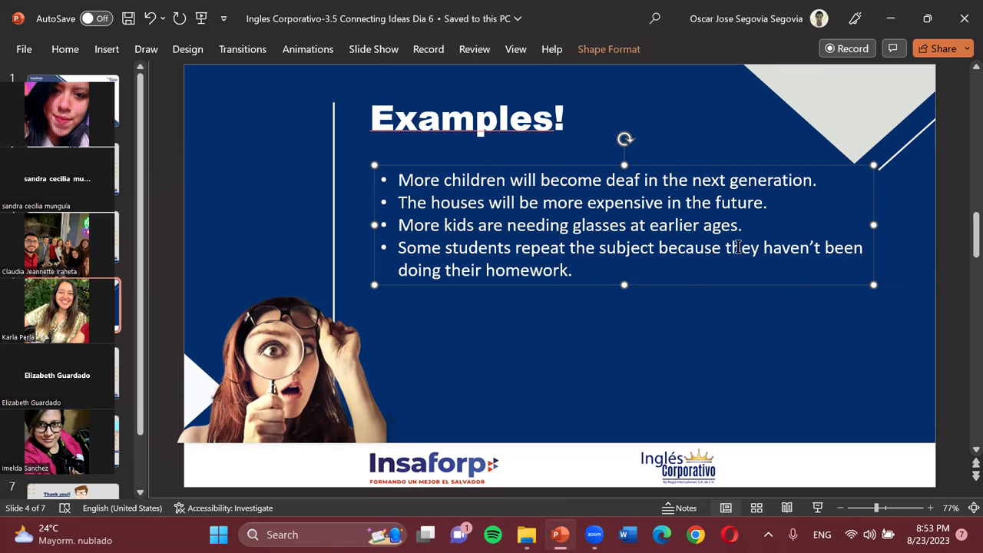
drag(658, 249, 482, 270)
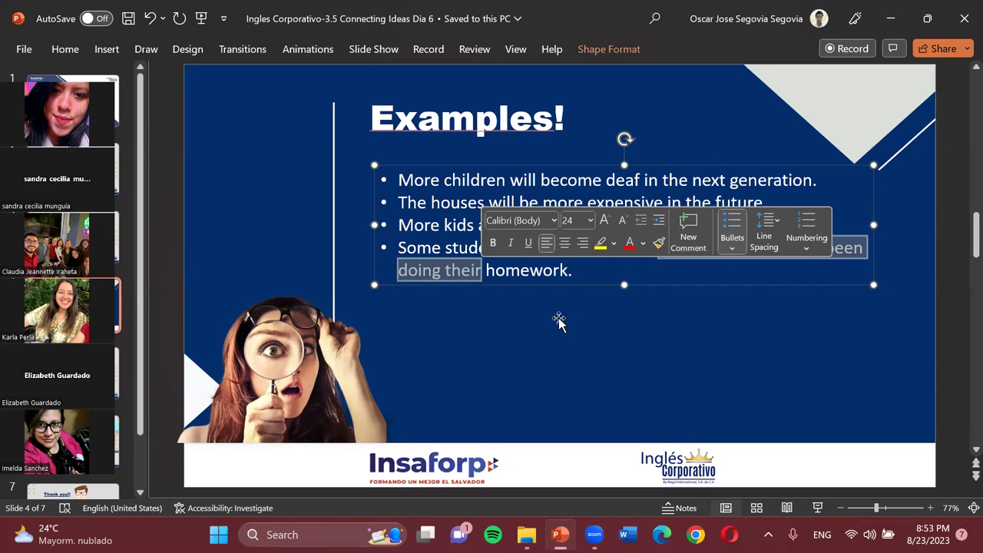
click(614, 275)
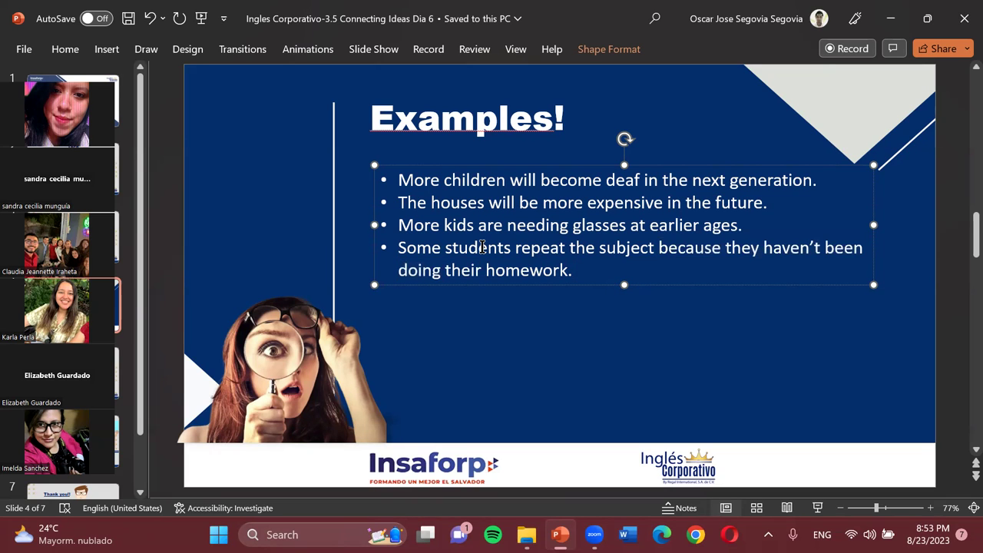
text(will)
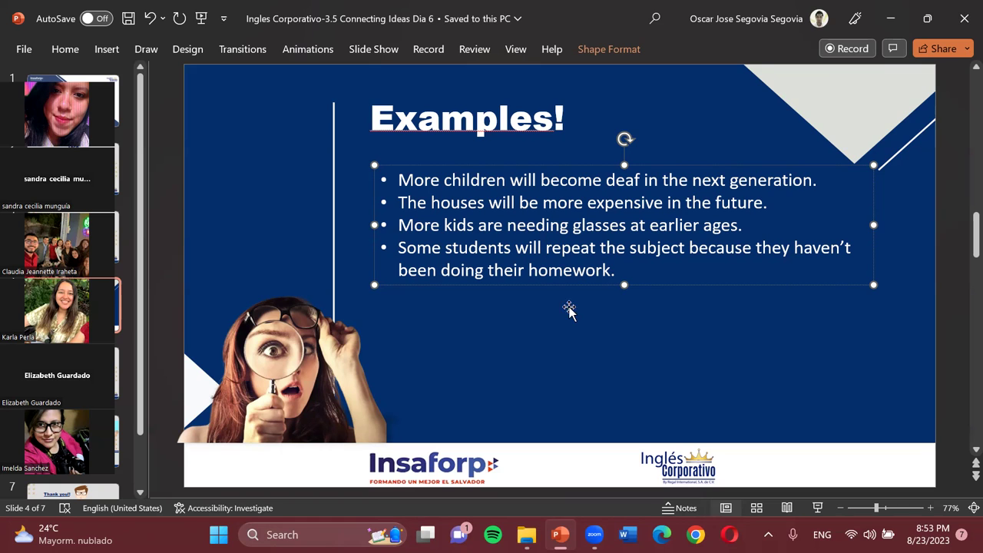
Step: Start a new empty bullet after 'homework.' in the fourth sentence
triple_click(466, 253)
click(445, 250)
click(630, 271)
key(Return)
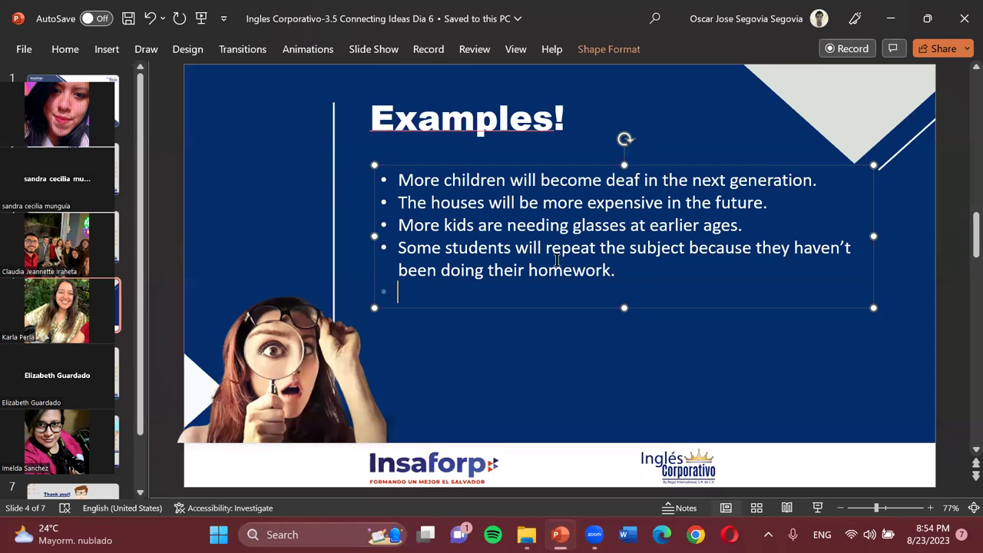
Step: Replace 'the subject' with 'math' so the fourth bullet says 'repeat math'
double_click(611, 247)
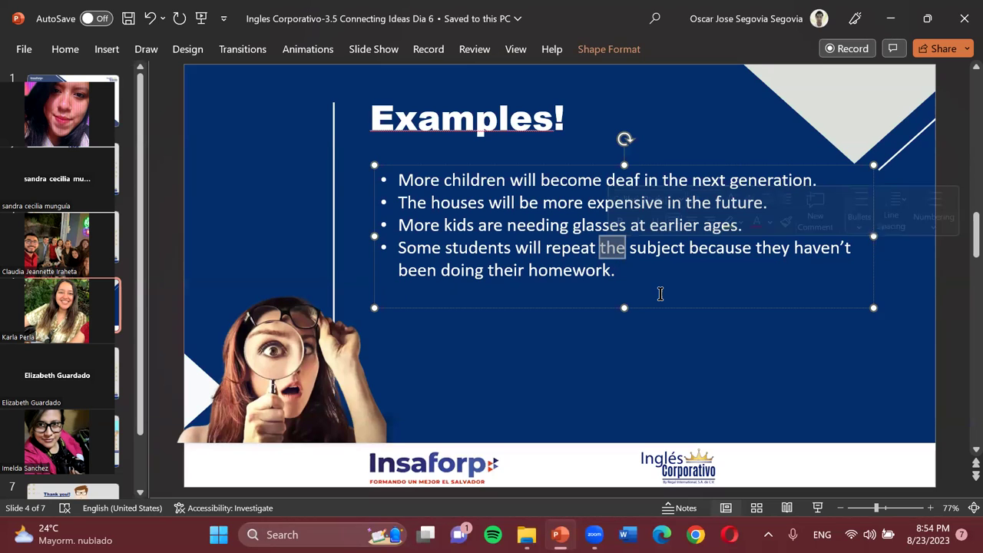
key(Delete)
key(Delete)
key(Delete)
key(Delete)
key(Delete)
key(Delete)
key(Delete)
key(Delete)
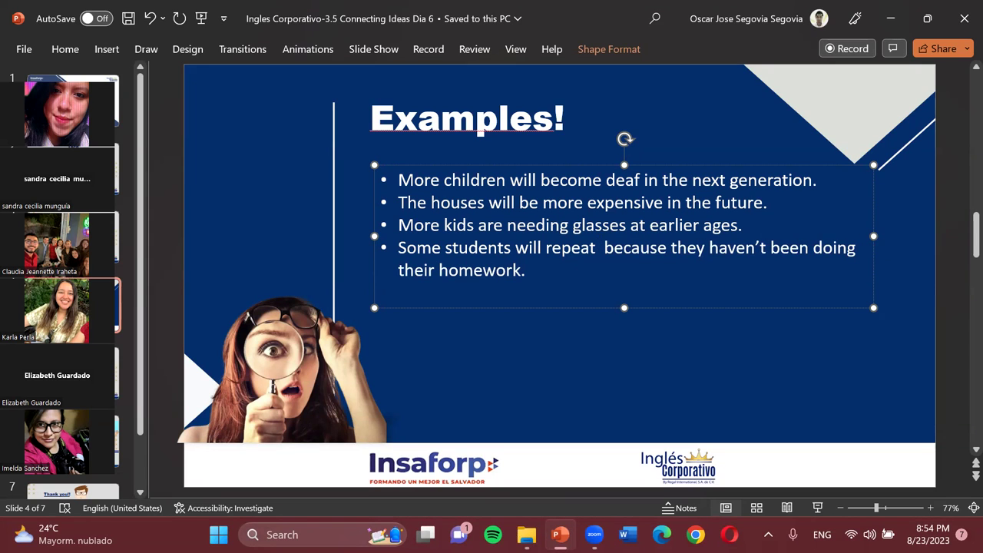
text(math)
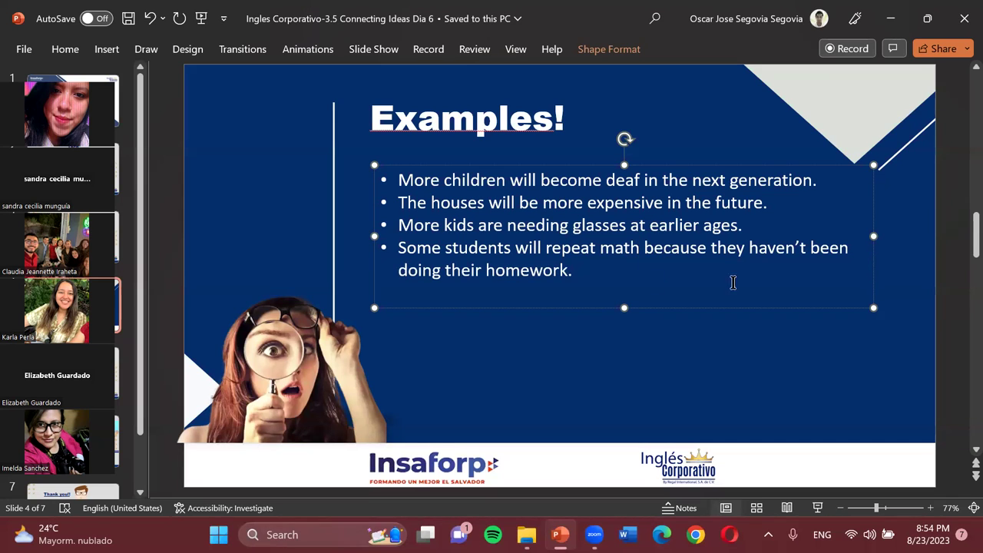
click(517, 298)
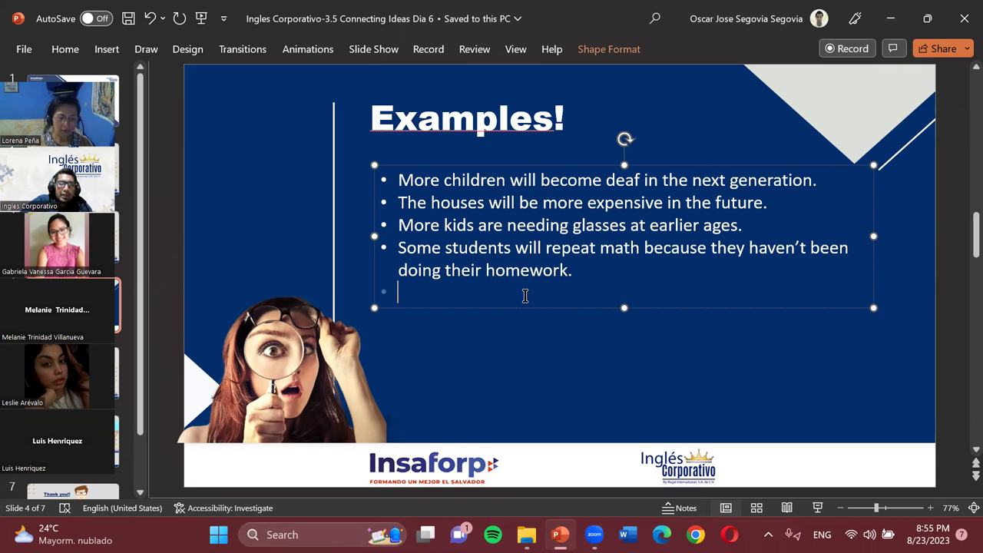
Step: Type 'Vegetables aren't becoming any cheaper this September.' as the fifth bullet and start another below
text(Vegen)
key(BackSpace)
text(tables)
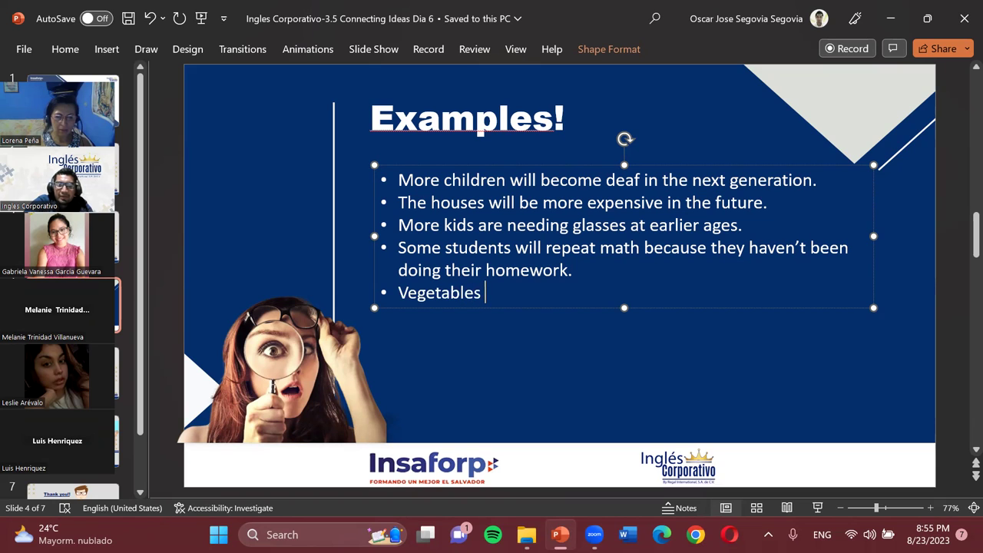
text( ar)
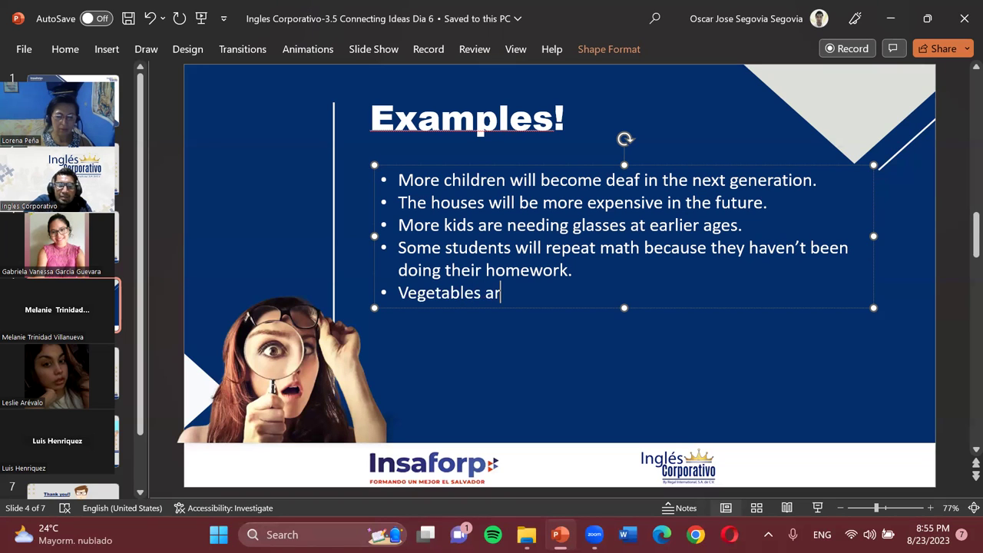
text(en't )
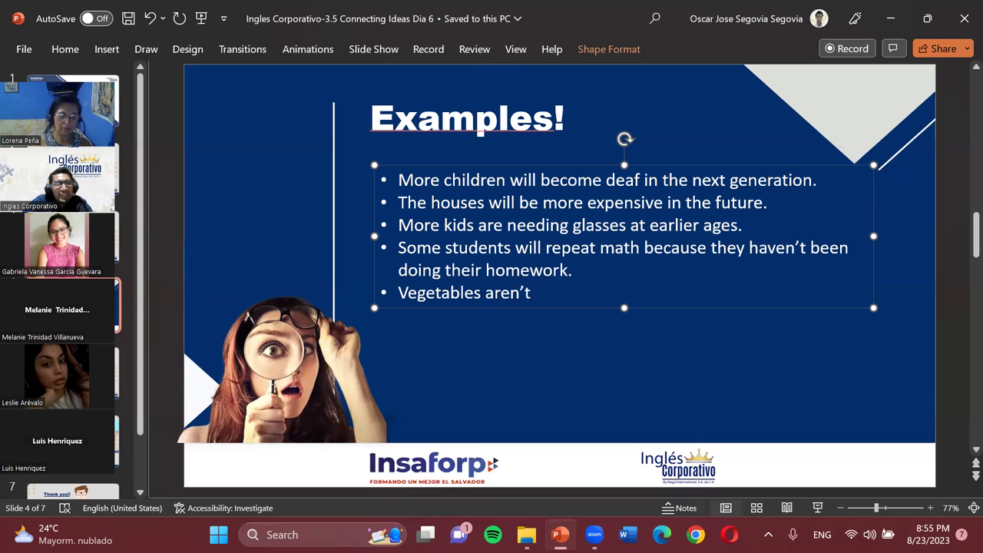
text(bec)
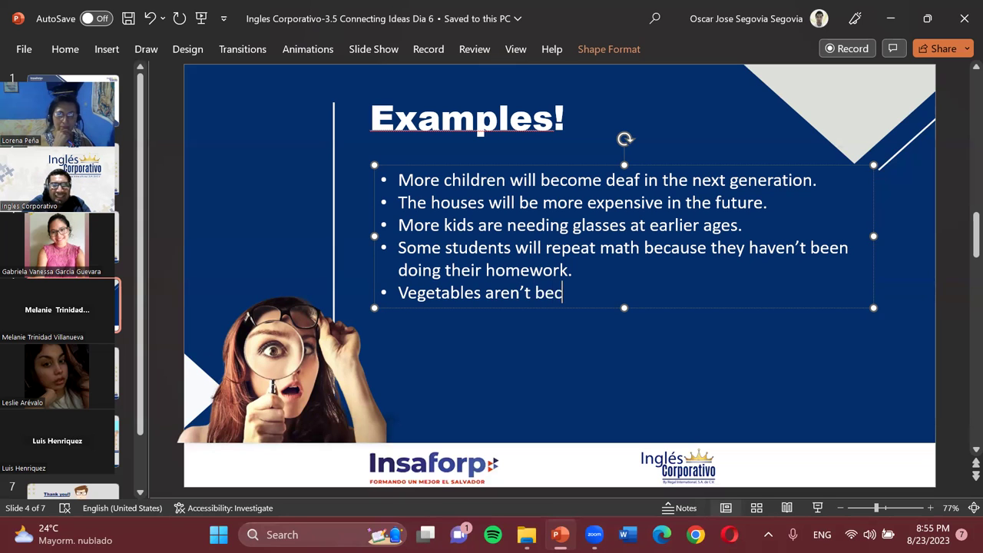
text(oming)
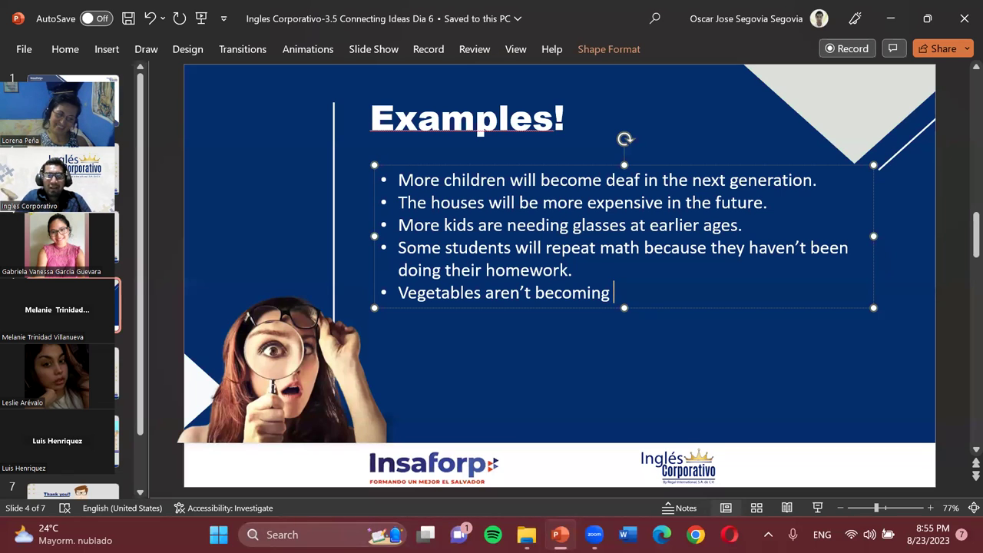
text(any )
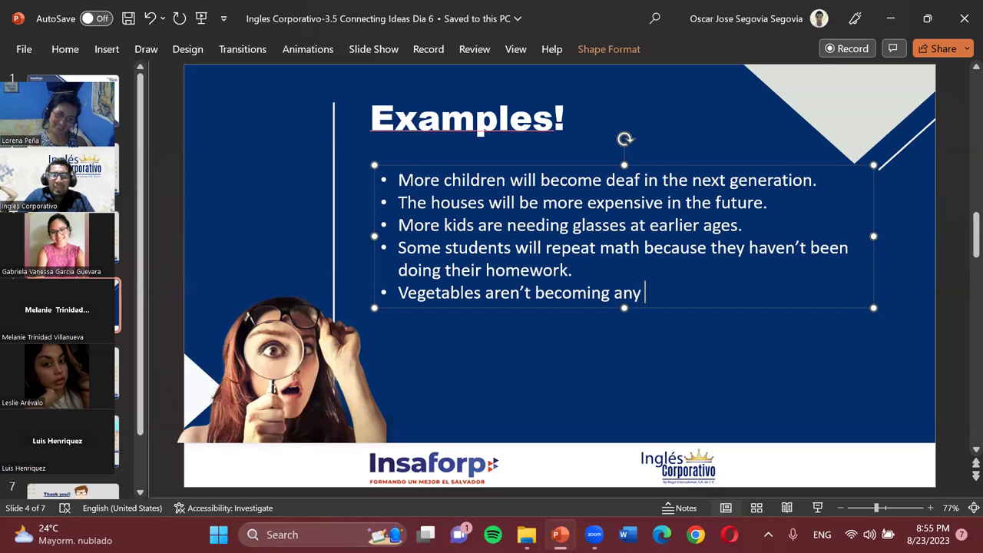
text(cheaper )
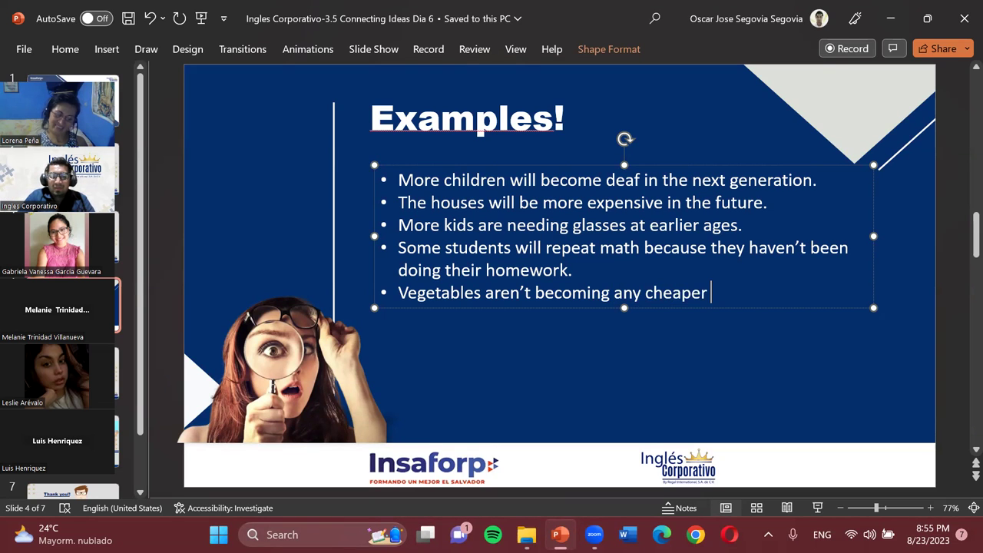
text(by se)
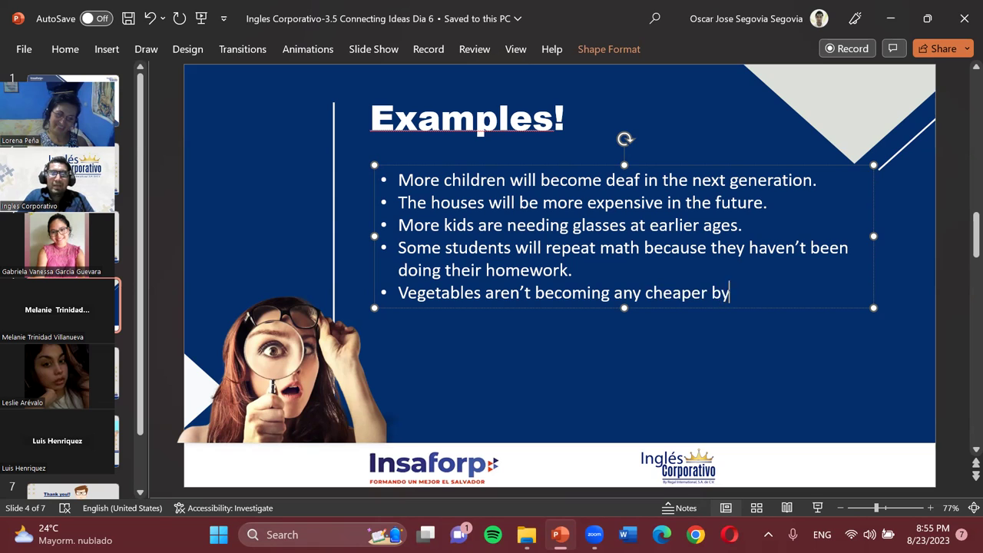
key(BackSpace)
key(BackSpace)
key(BackSpace)
key(BackSpace)
key(BackSpace)
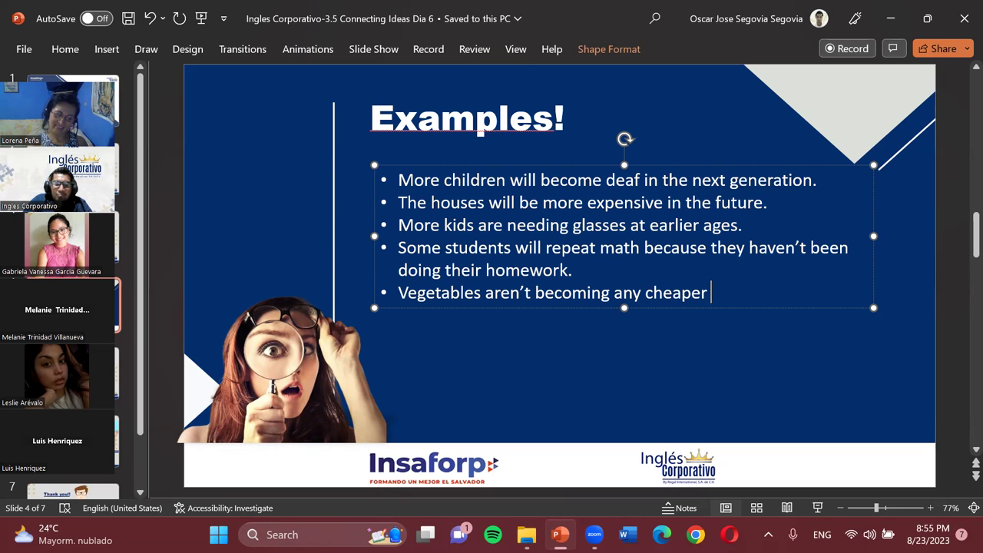
text(this sept)
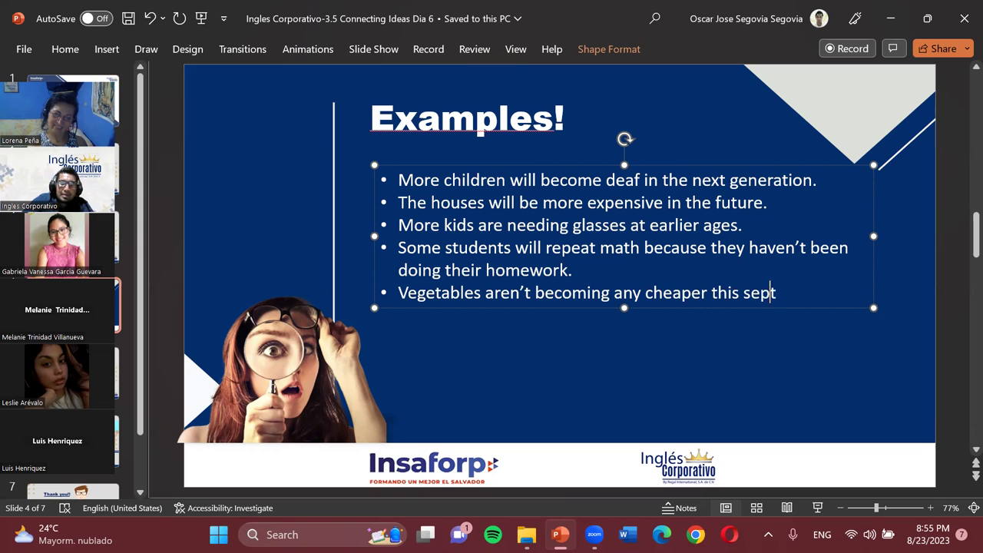
text(ember.)
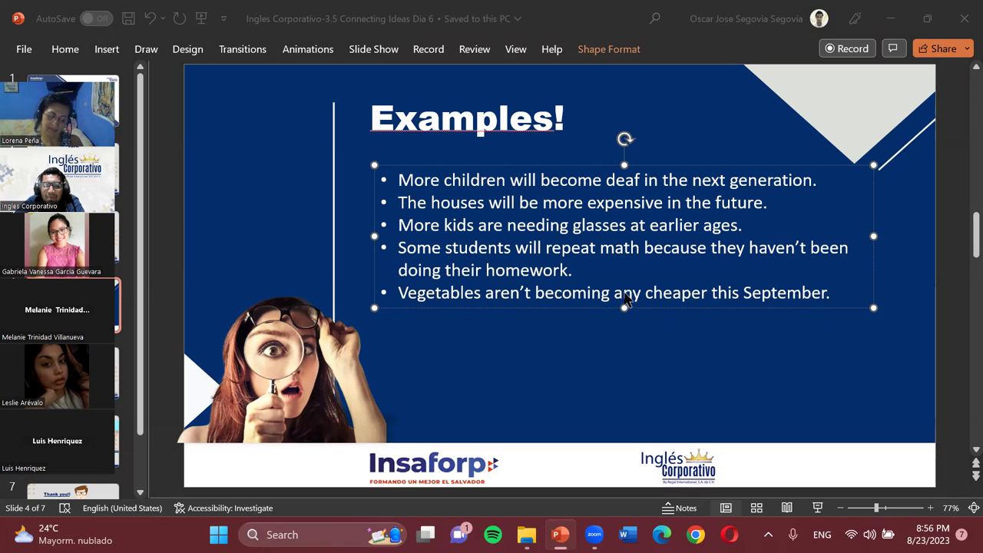
click(830, 295)
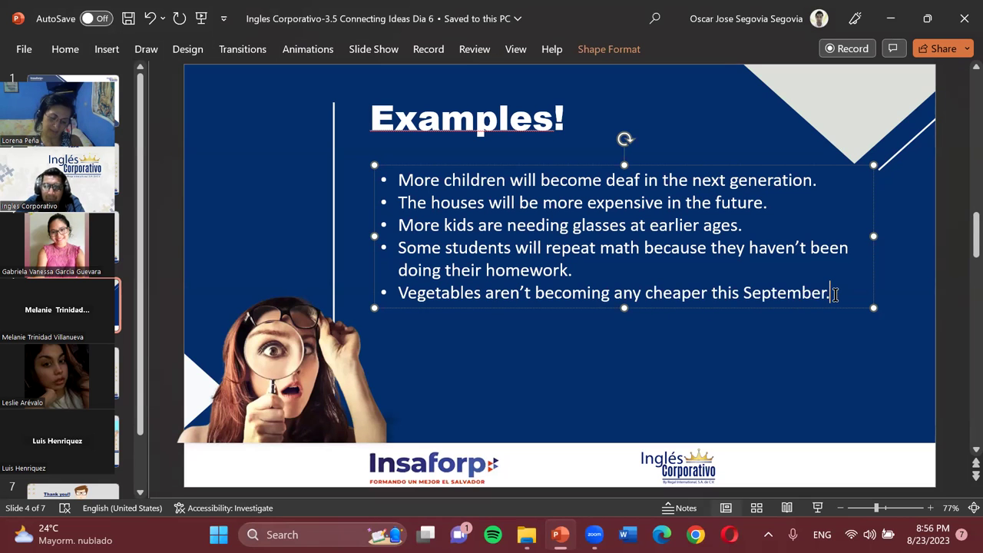
key(Return)
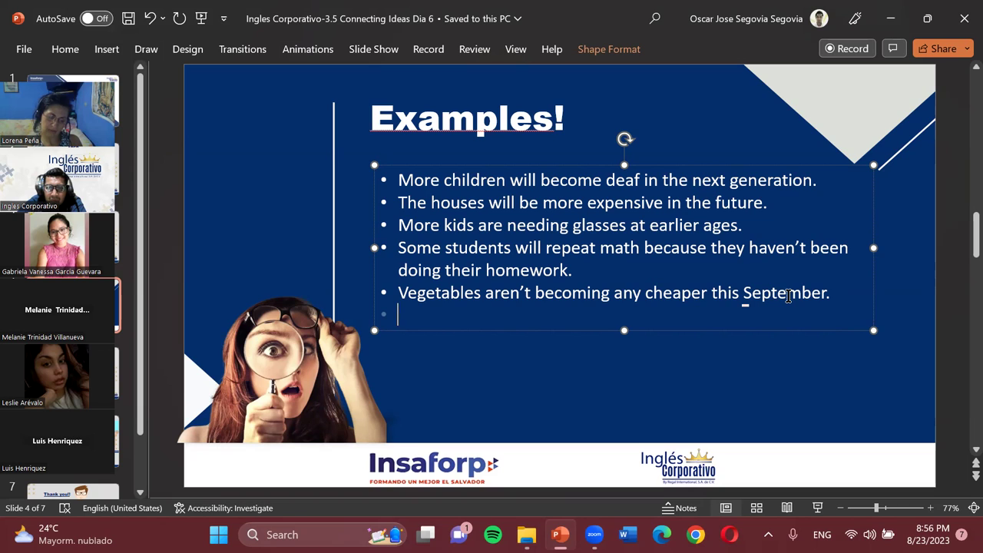
Step: Begin the fifth bullet with 'Because of the rain vegetables' and delete 'this September'
double_click(427, 294)
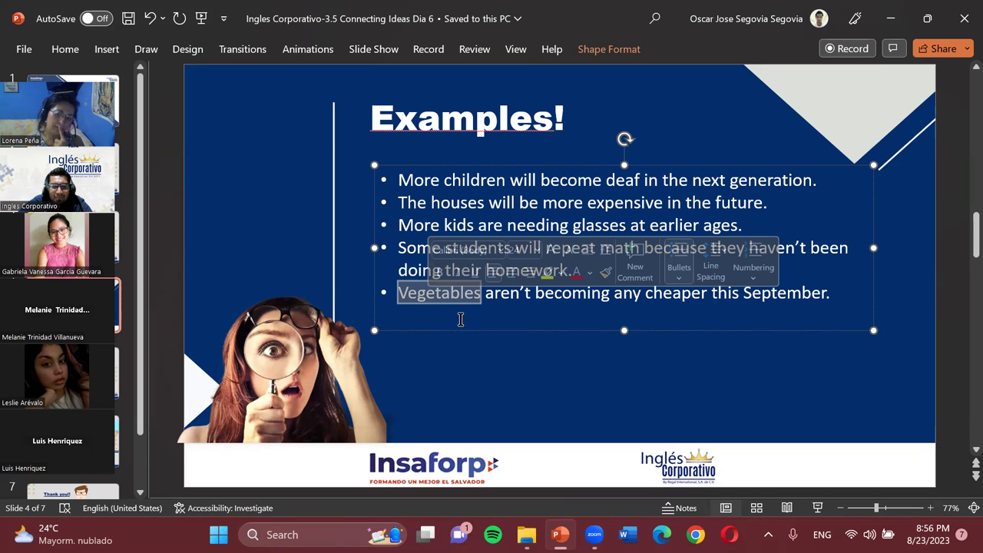
text(Be)
text(cause of the)
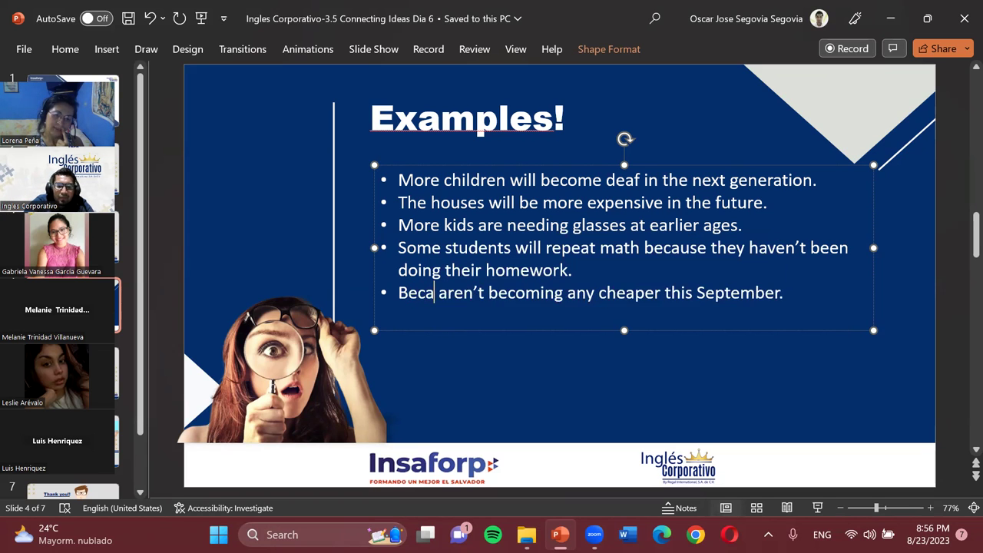
text( rain)
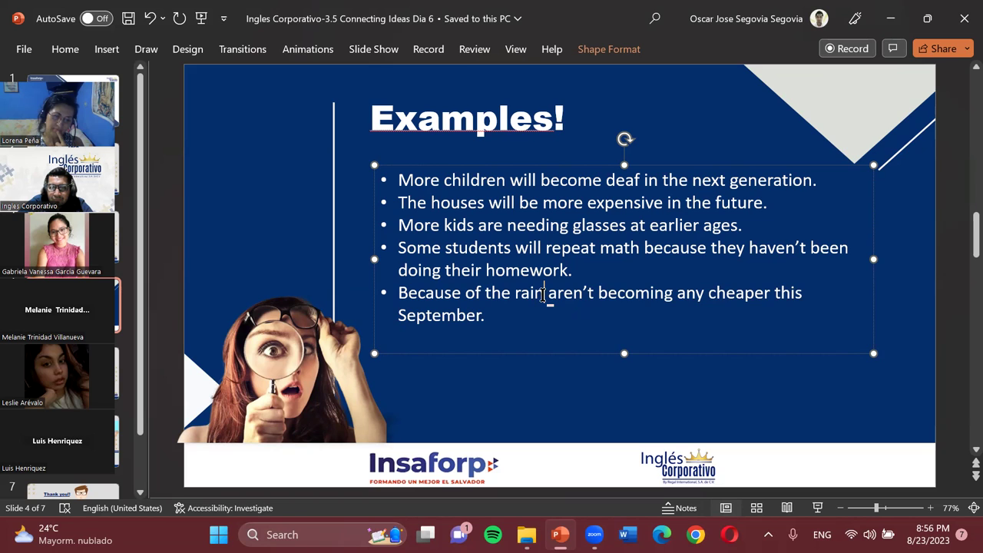
text(vegatb)
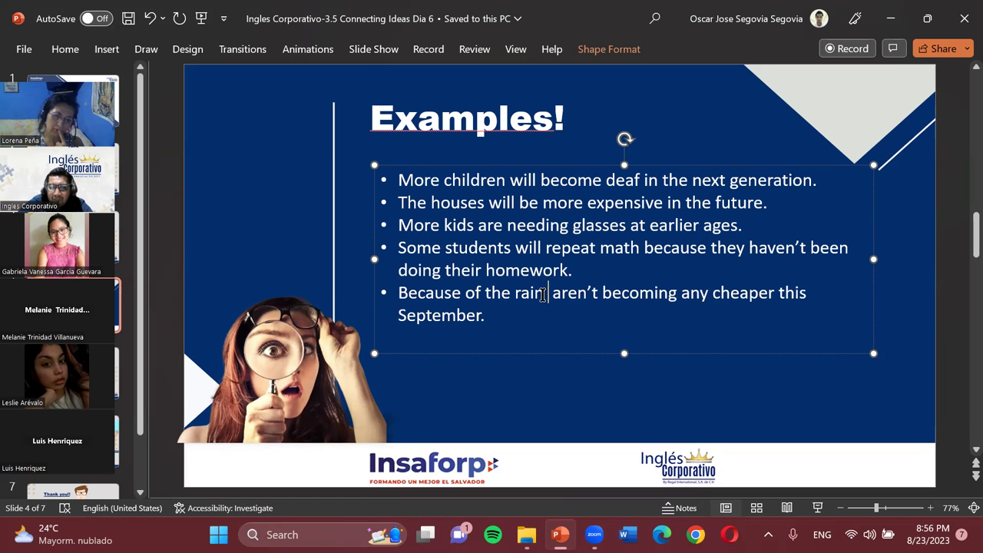
text(les)
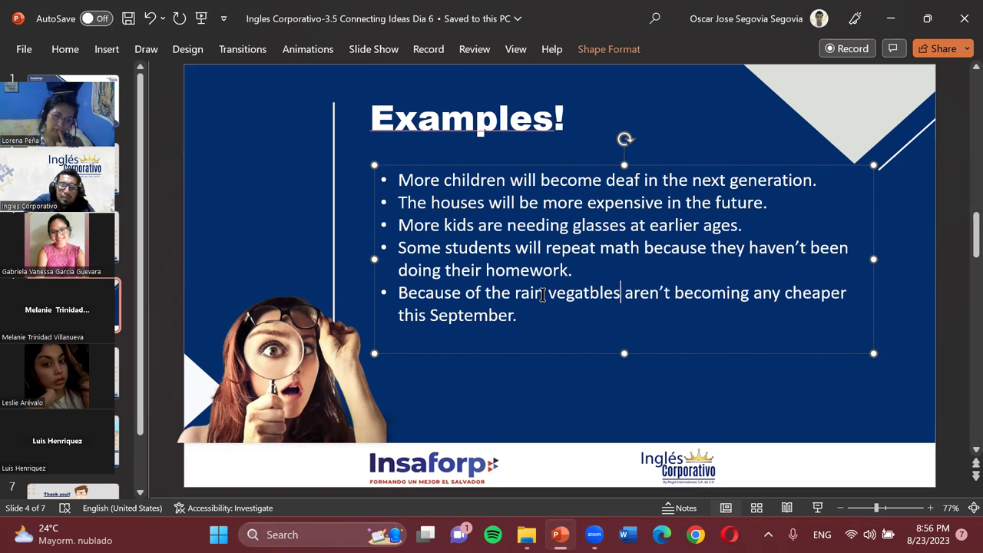
key(BackSpace)
key(BackSpace)
key(BackSpace)
key(BackSpace)
text(ab)
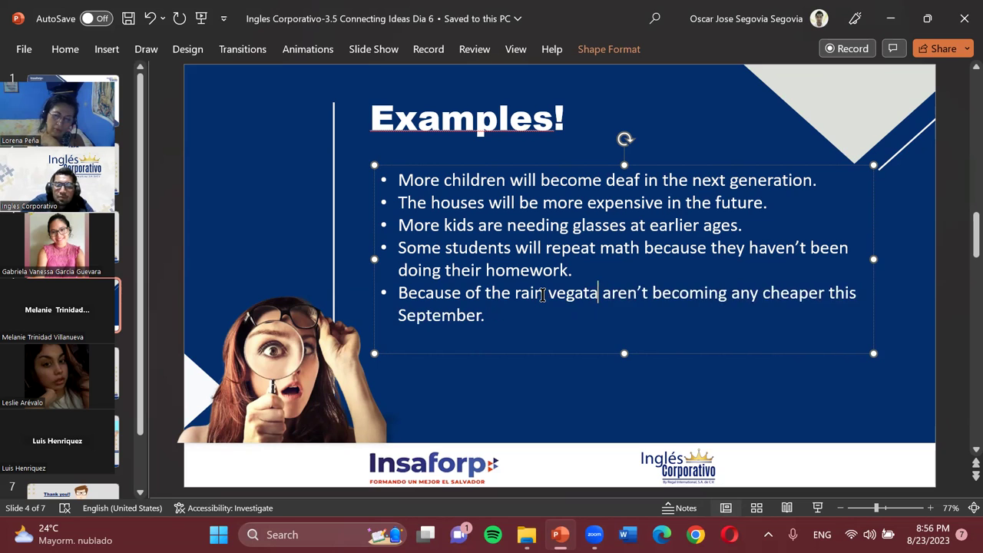
text(les)
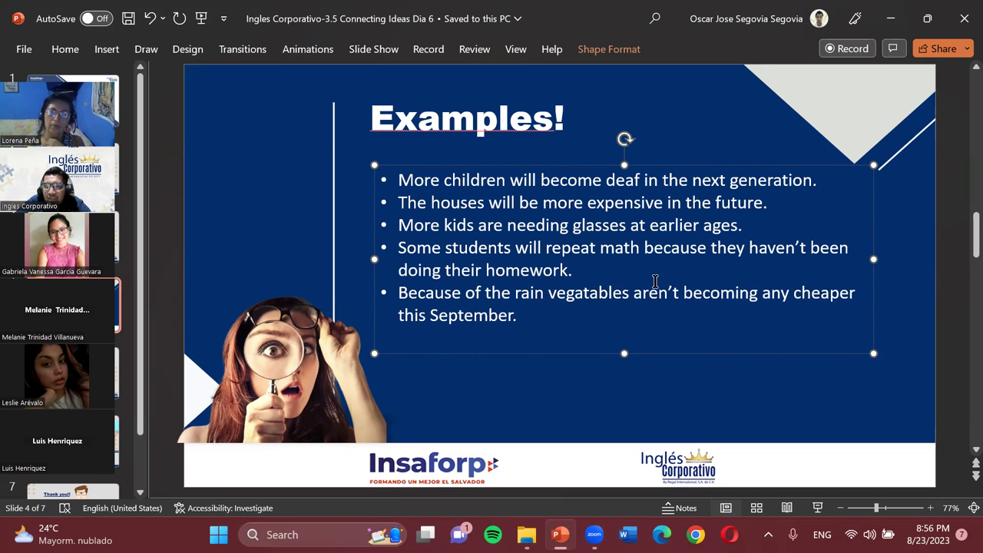
drag(399, 317, 507, 323)
key(BackSpace)
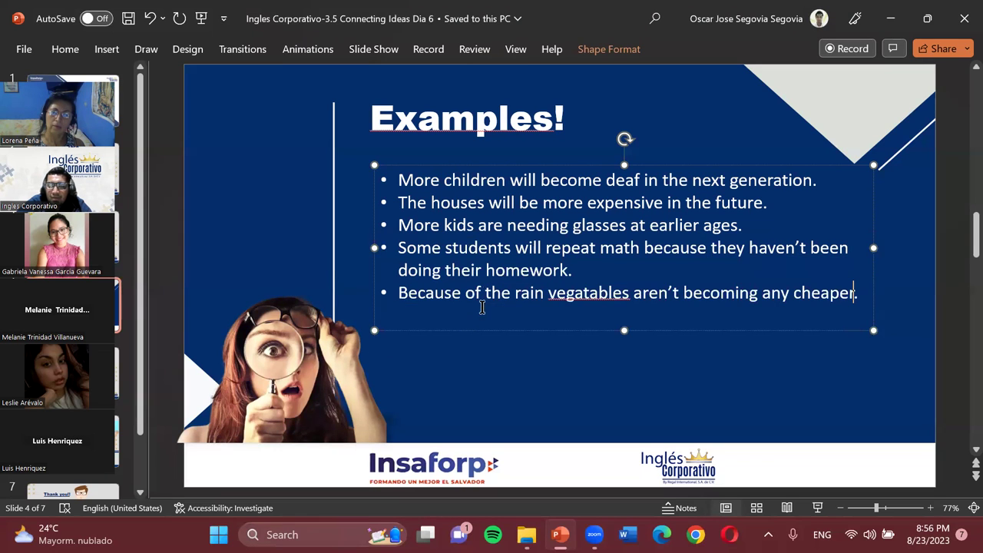
Step: Correct the spelling of 'vegetables' and insert 'unstable' before 'rain'
double_click(589, 289)
click(590, 288)
click(582, 300)
key(BackSpace)
text(e)
key(Left)
key(Left)
key(Left)
key(Left)
key(Left)
key(Left)
key(Left)
key(Left)
key(Left)
key(Left)
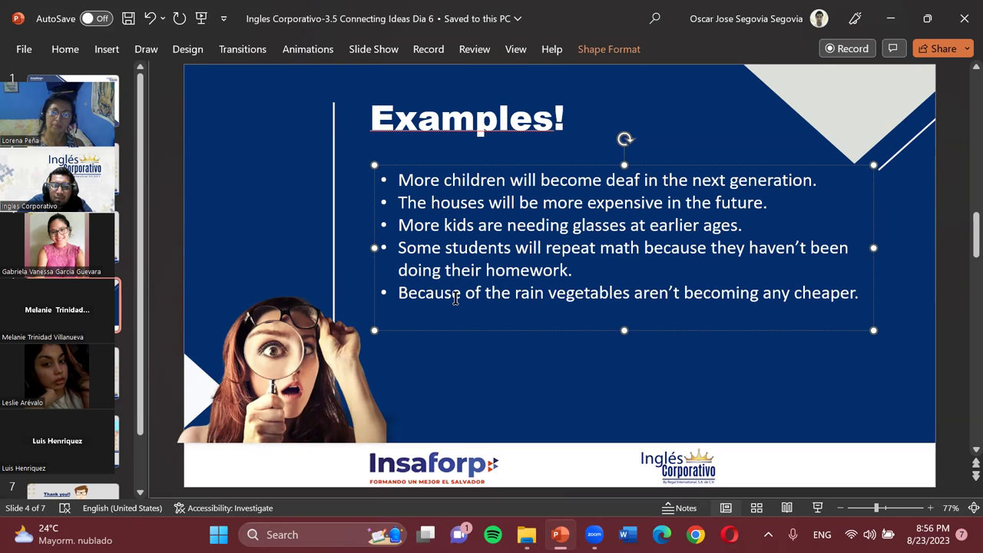
text(lack)
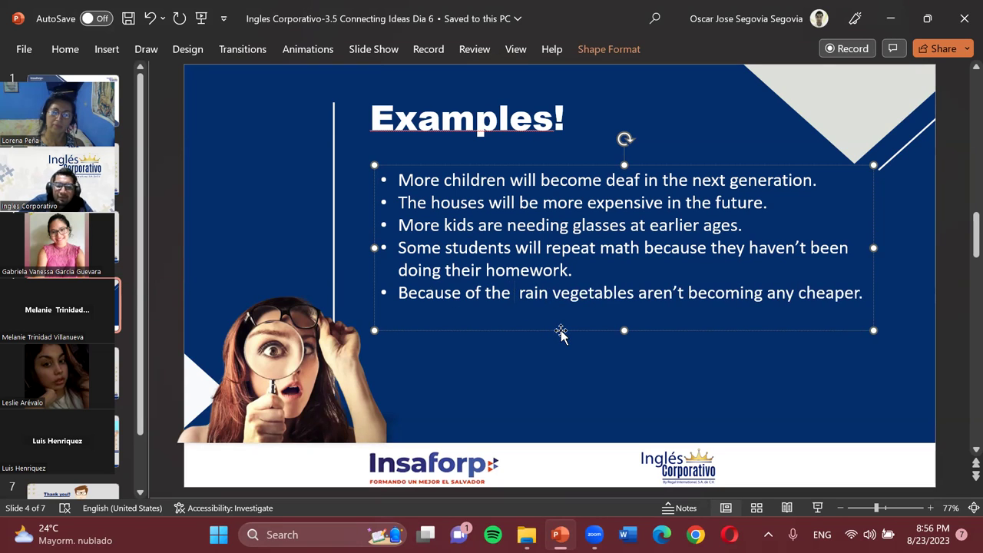
text( of)
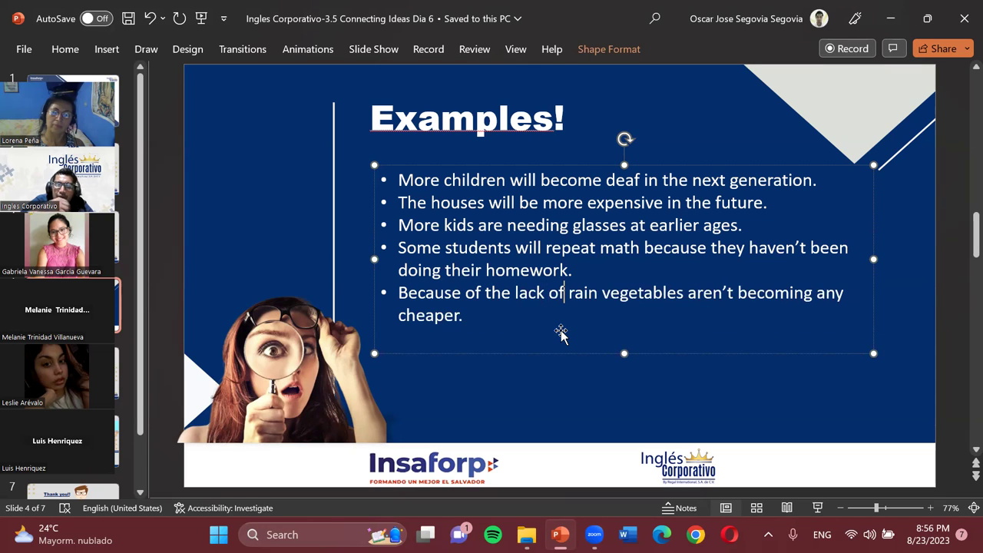
key(BackSpace)
key(BackSpace)
key(BackSpace)
key(BackSpace)
key(BackSpace)
key(BackSpace)
key(BackSpace)
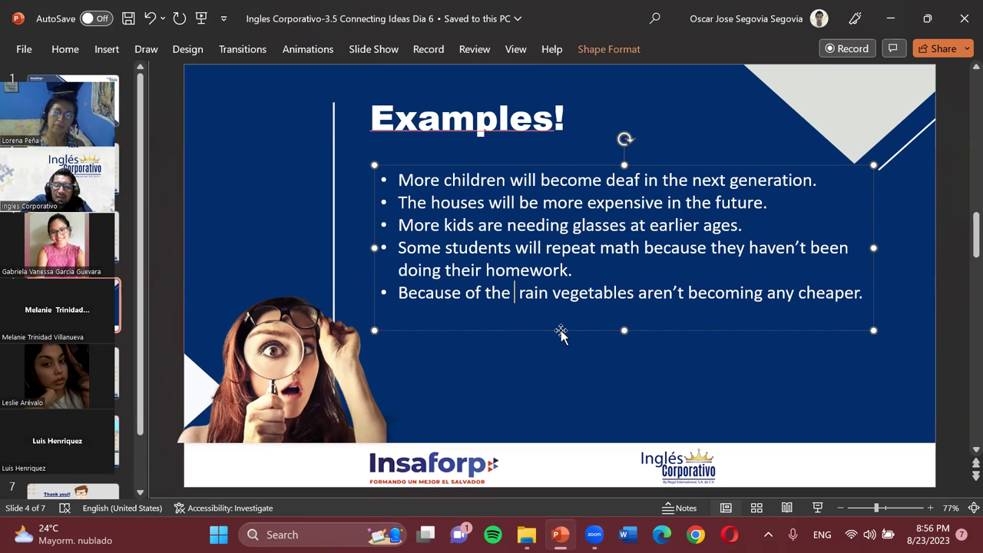
text(unstable)
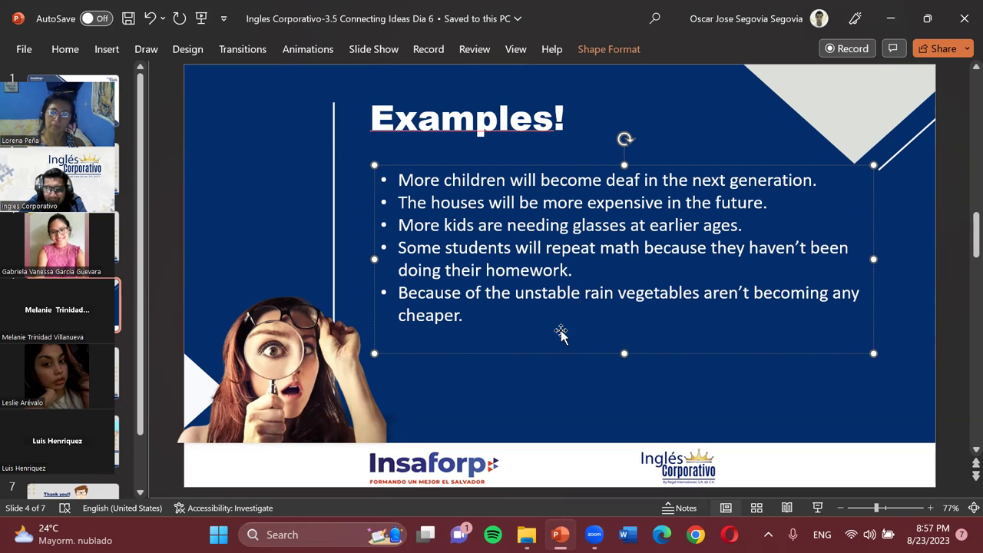
Step: Start a new empty bullet after 'cheaper.' in the fifth example
mouse_move(398, 293)
mouse_down()
mouse_move(624, 292)
mouse_move(408, 297)
mouse_up()
click(513, 293)
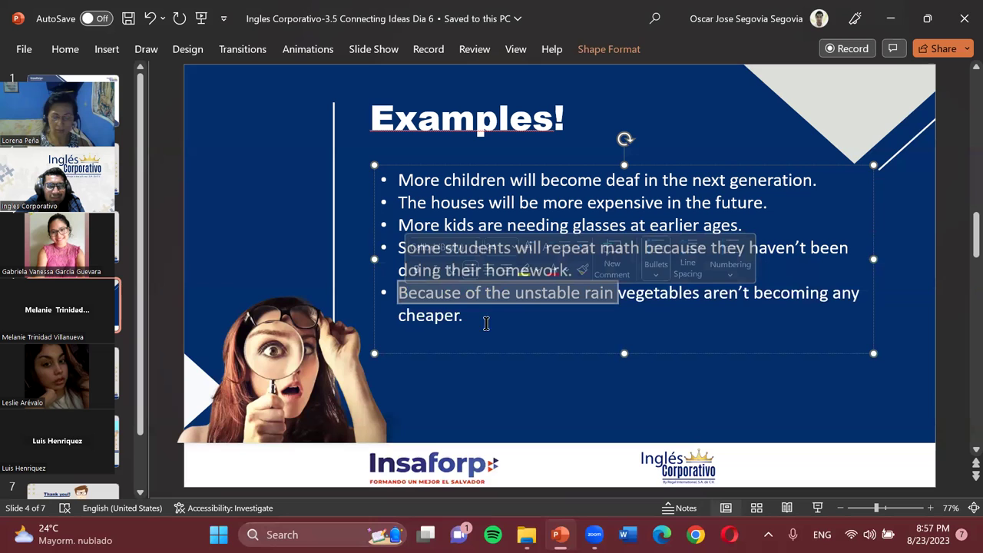
click(477, 315)
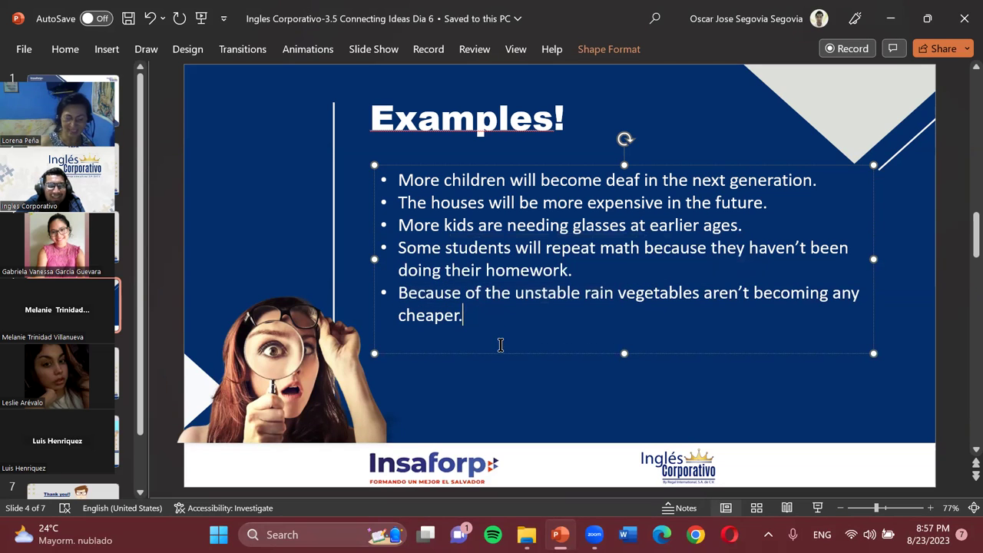
key(Return)
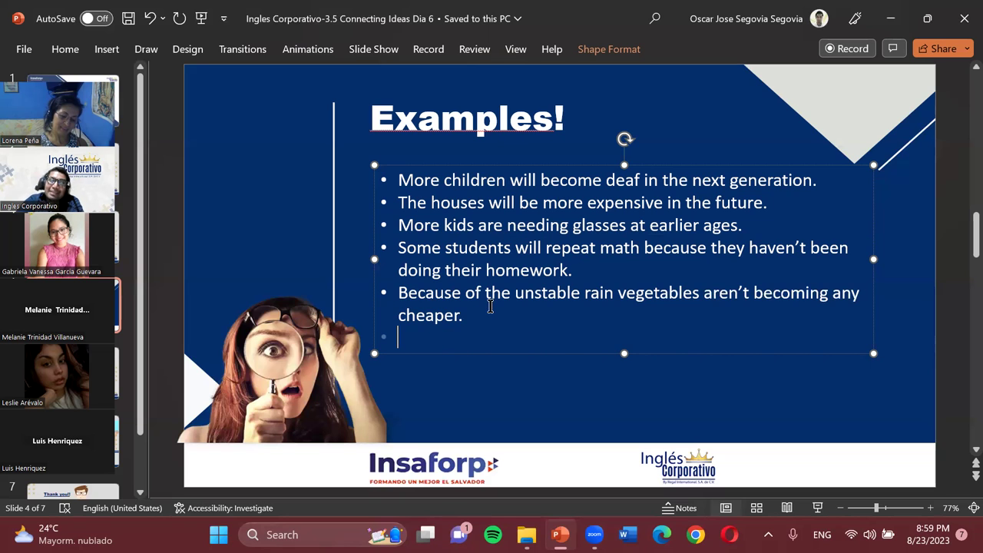
Step: Type 'This house was built by my father.' on the empty sixth bullet line
click(434, 353)
click(425, 338)
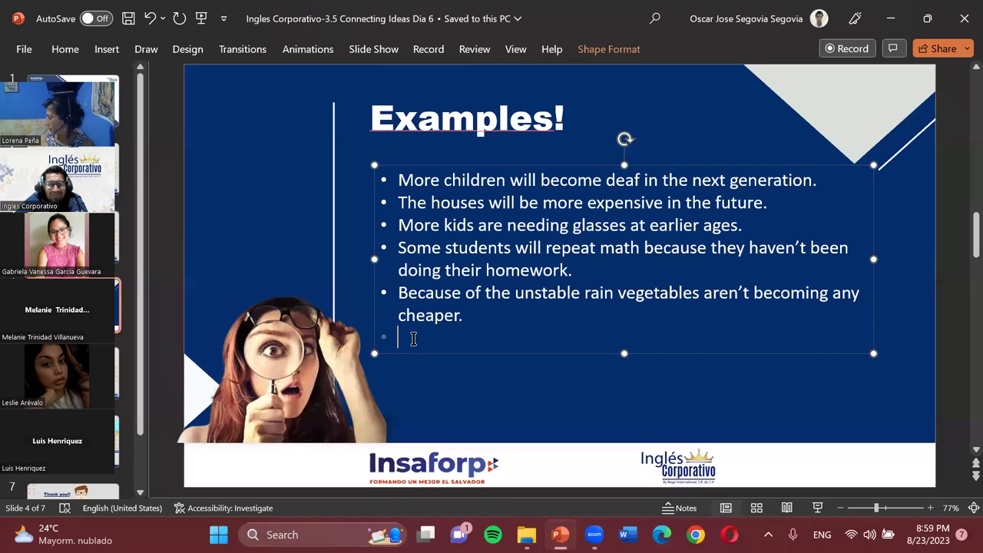
text(This )
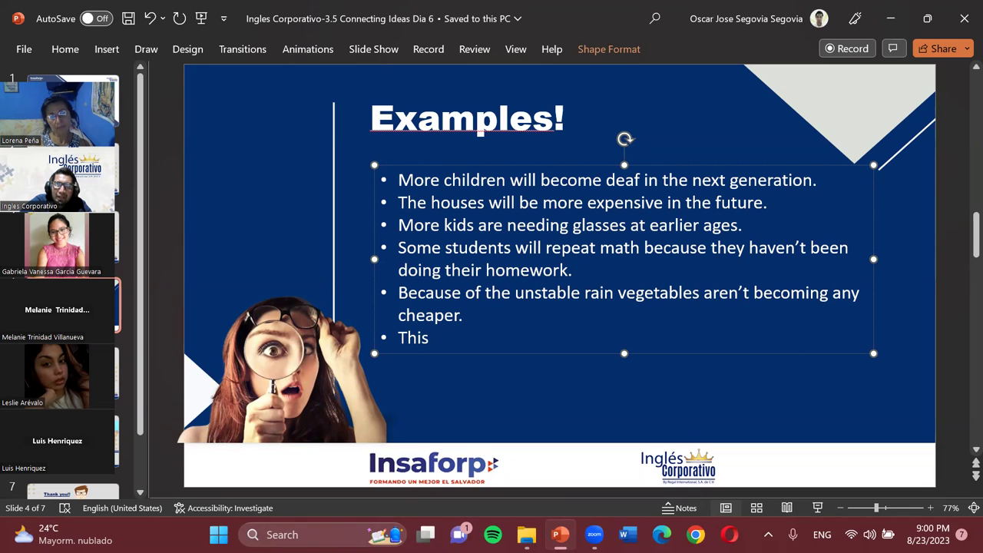
text(house wa)
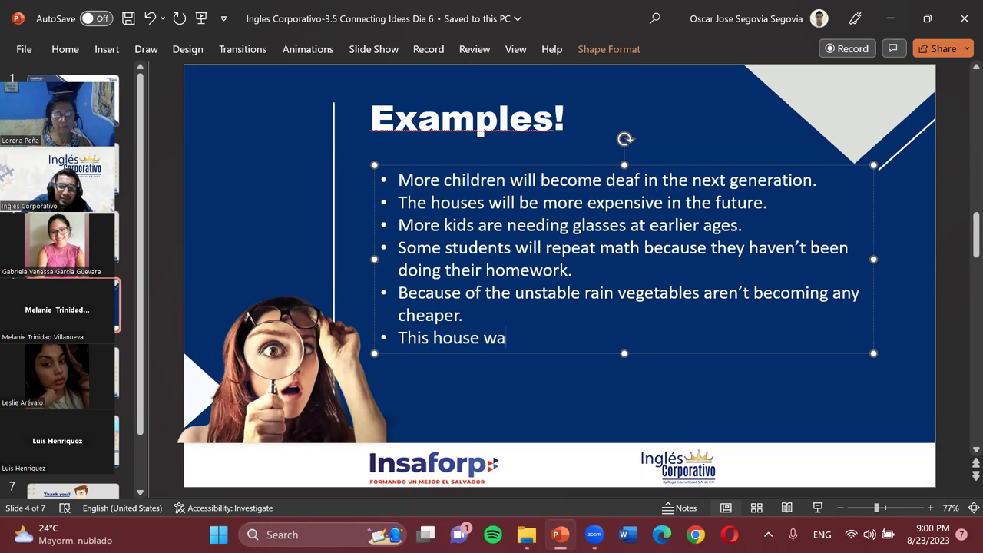
text(s bu)
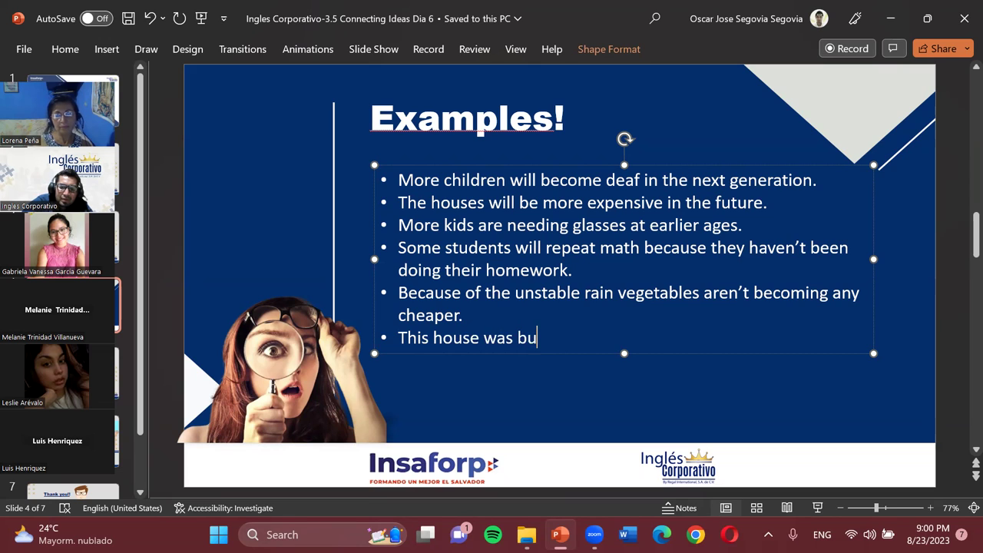
text(ilt by my)
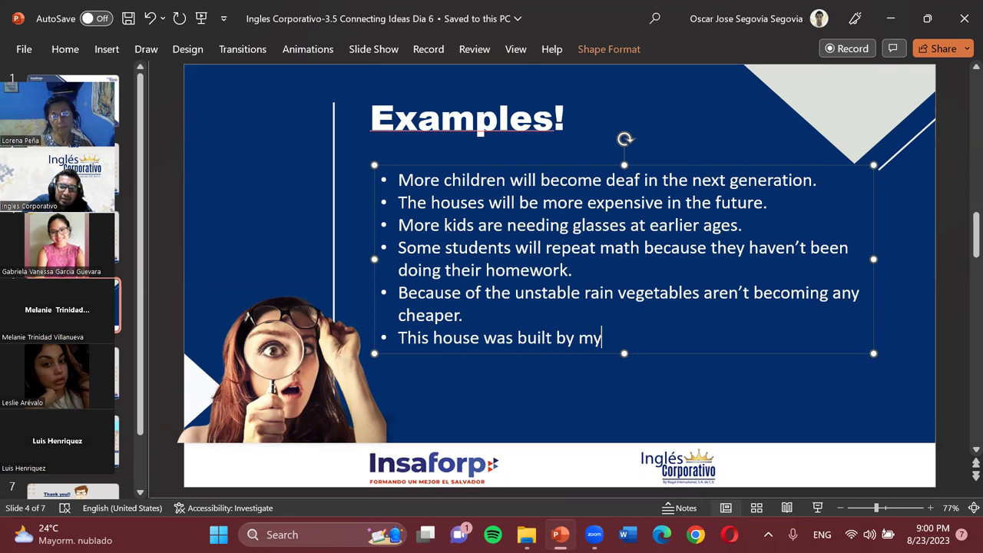
text( father.)
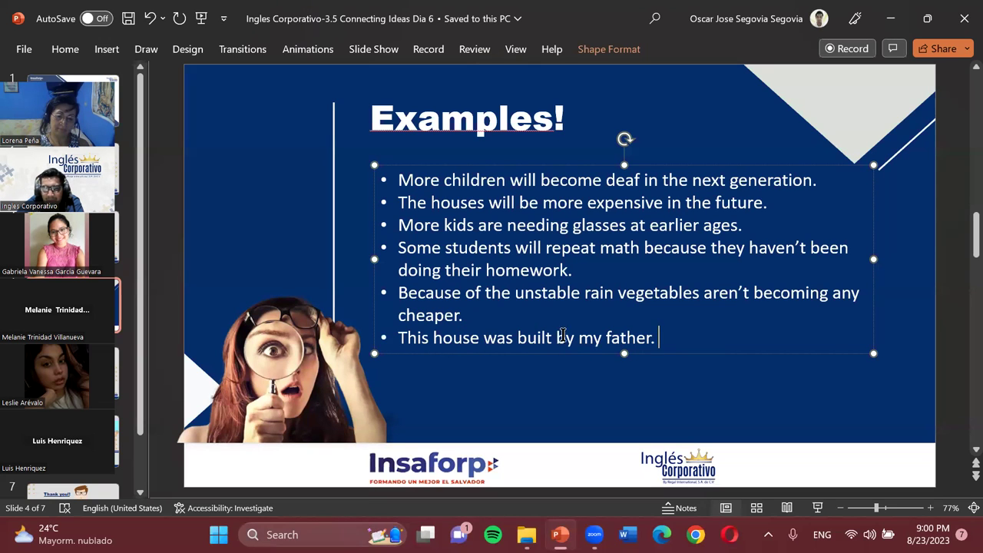
Step: Replace 'This' at the start of the last example with 'The house'
double_click(412, 338)
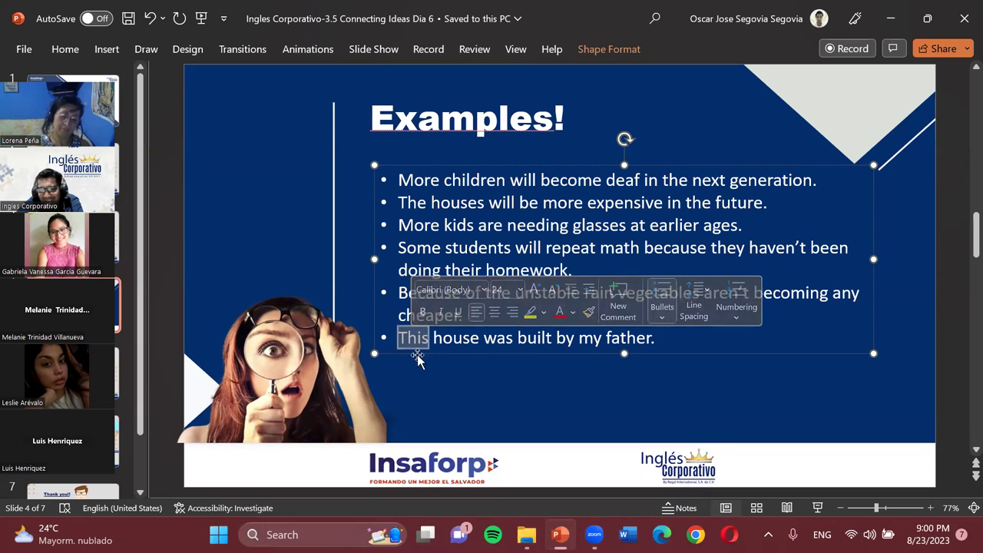
click(409, 339)
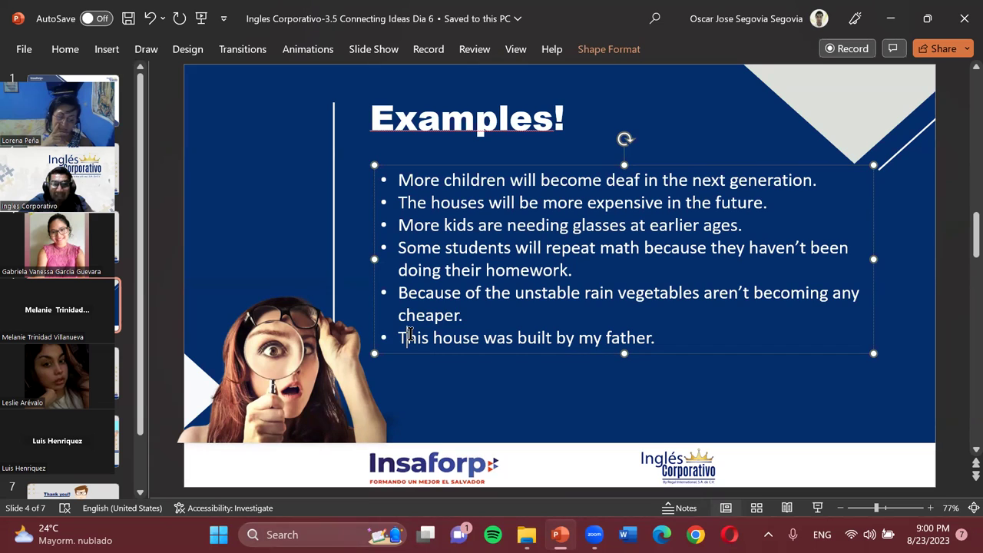
triple_click(411, 338)
click(410, 338)
double_click(409, 338)
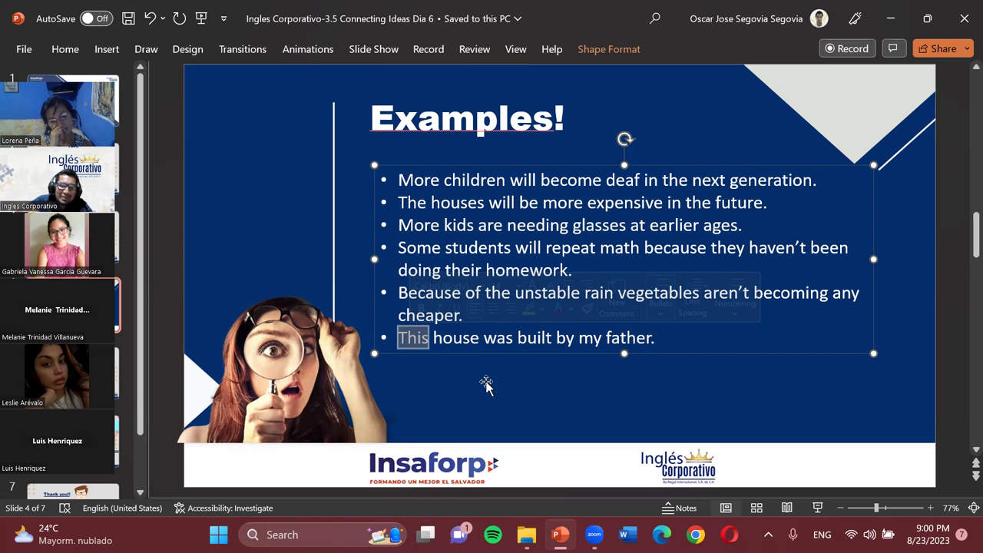
text(The hours)
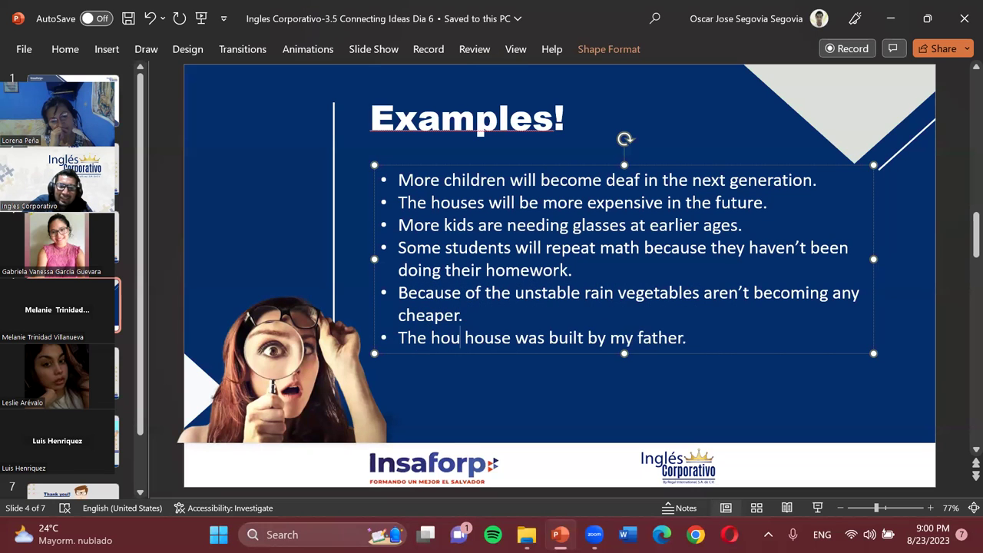
key(BackSpace)
key(BackSpace)
text(sei i)
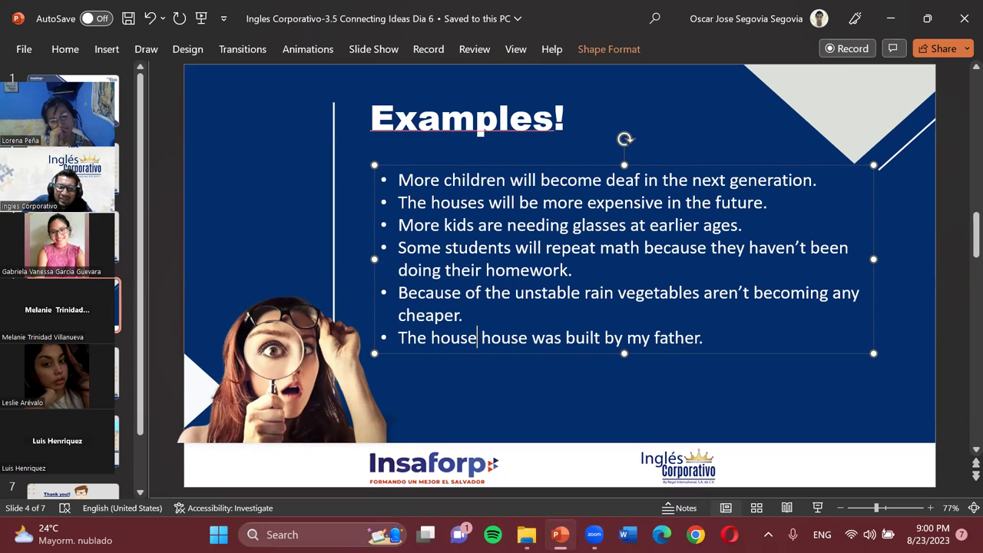
key(BackSpace)
key(BackSpace)
key(BackSpace)
Step: Add 'in front of us' after 'house' and delete the duplicate 'house'
text(in fo)
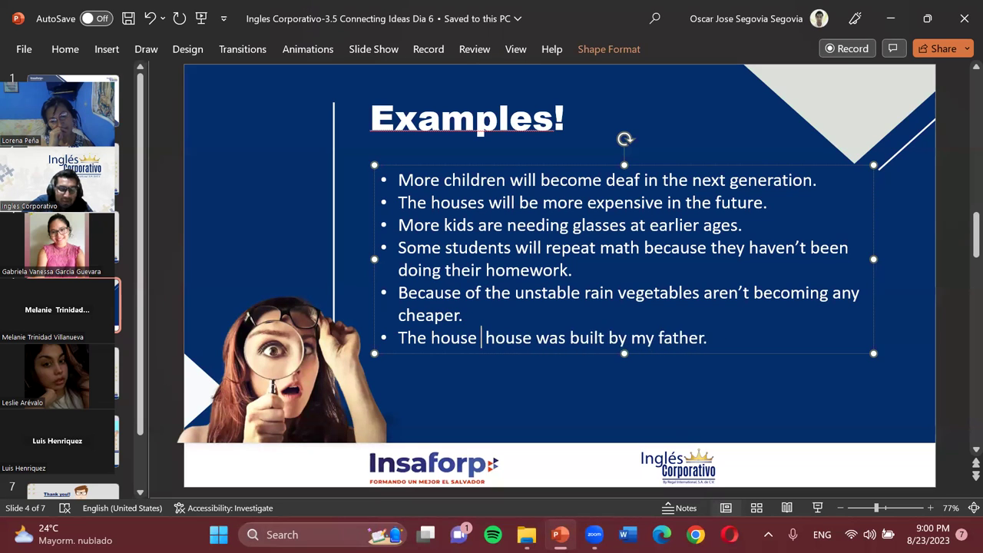
key(BackSpace)
text(rior)
key(BackSpace)
key(BackSpace)
key(BackSpace)
text(ont of)
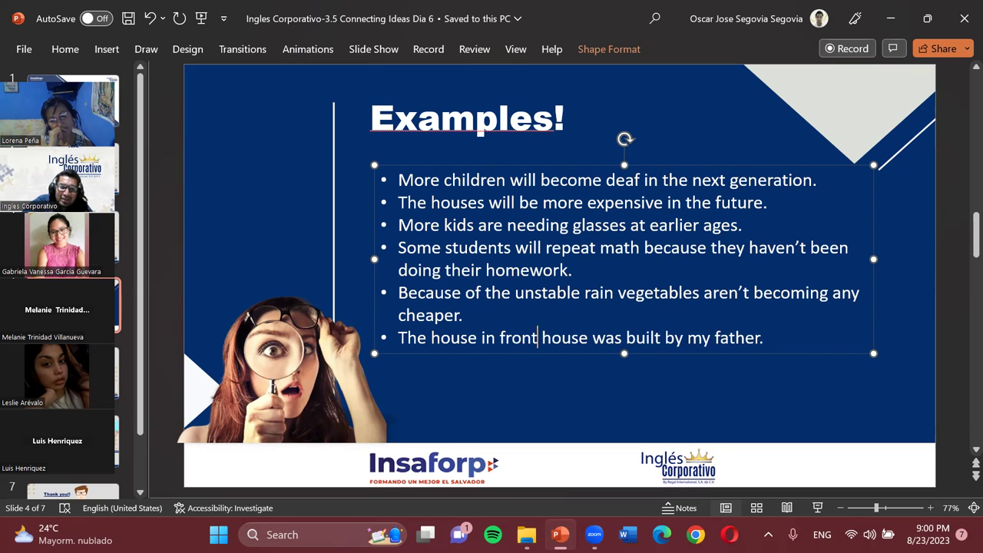
key(BackSpace)
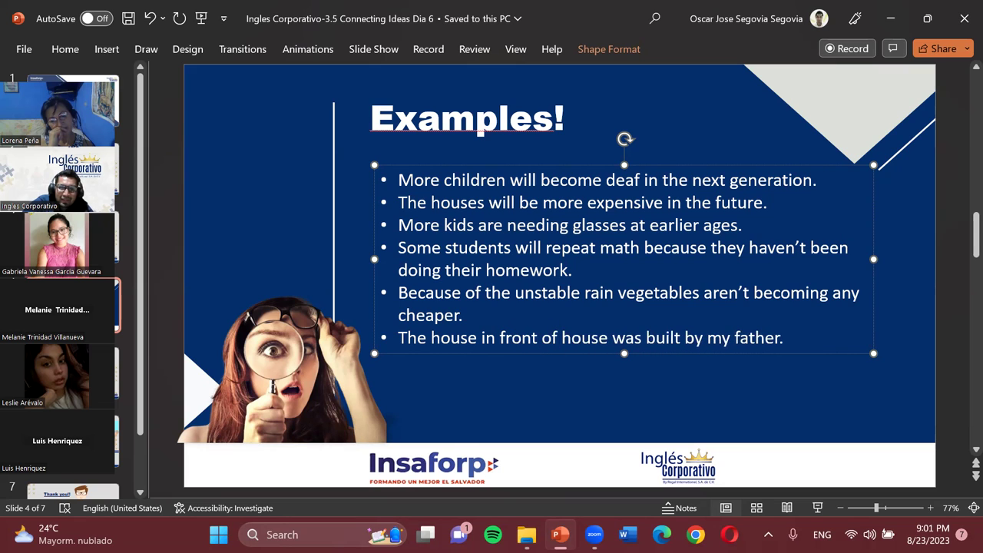
text(us)
key(Delete)
key(Delete)
key(Delete)
key(Delete)
key(Delete)
key(Delete)
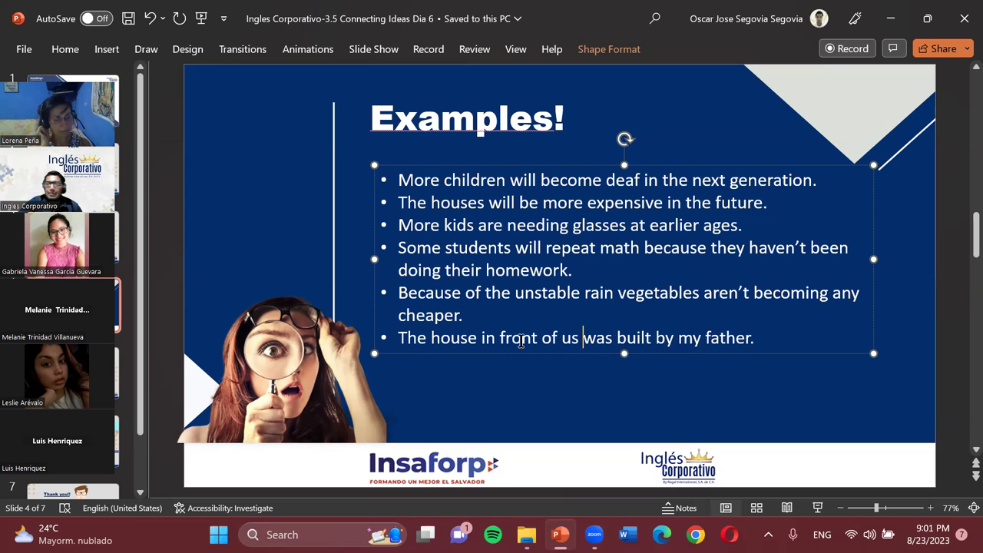
Step: Deselect the text box and background picture to finish editing the slide
double_click(667, 332)
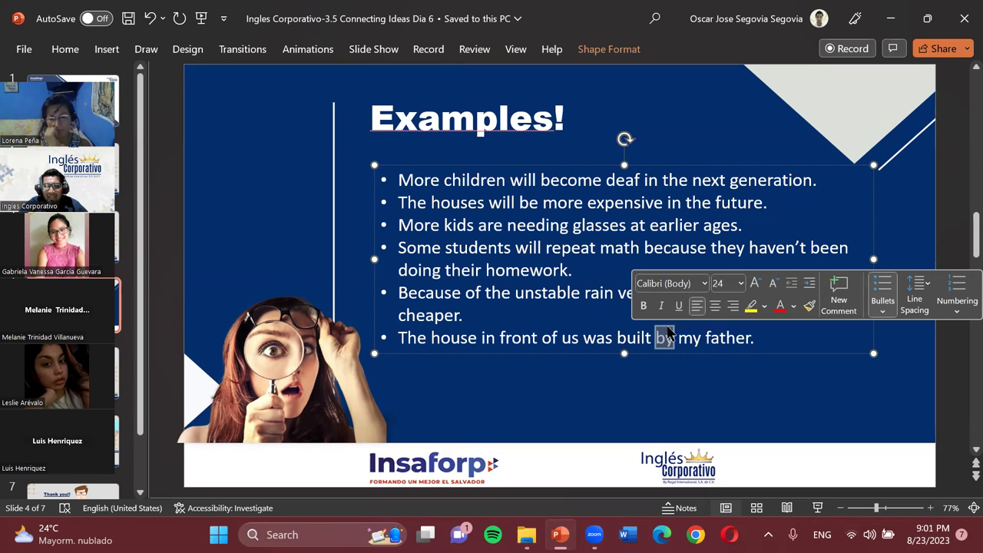
click(665, 376)
click(962, 345)
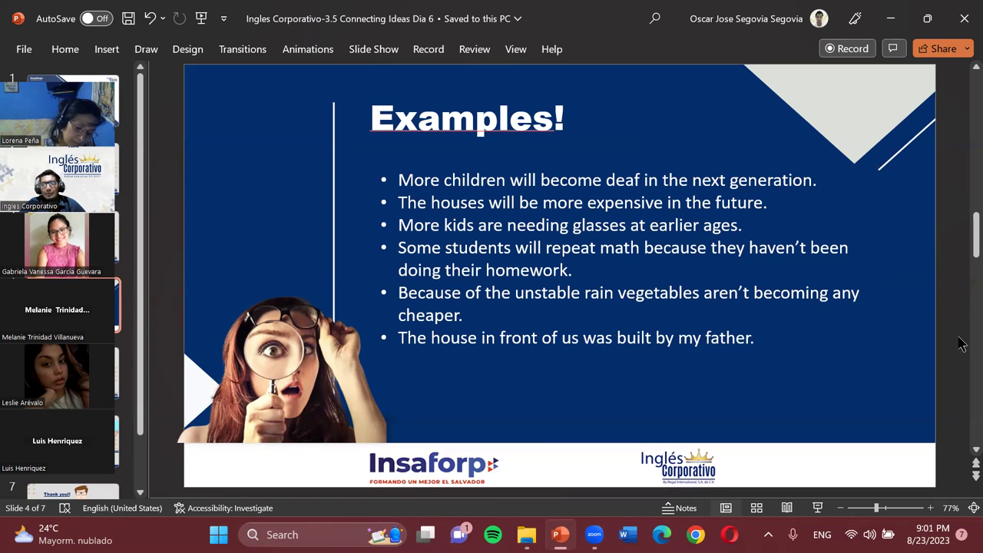